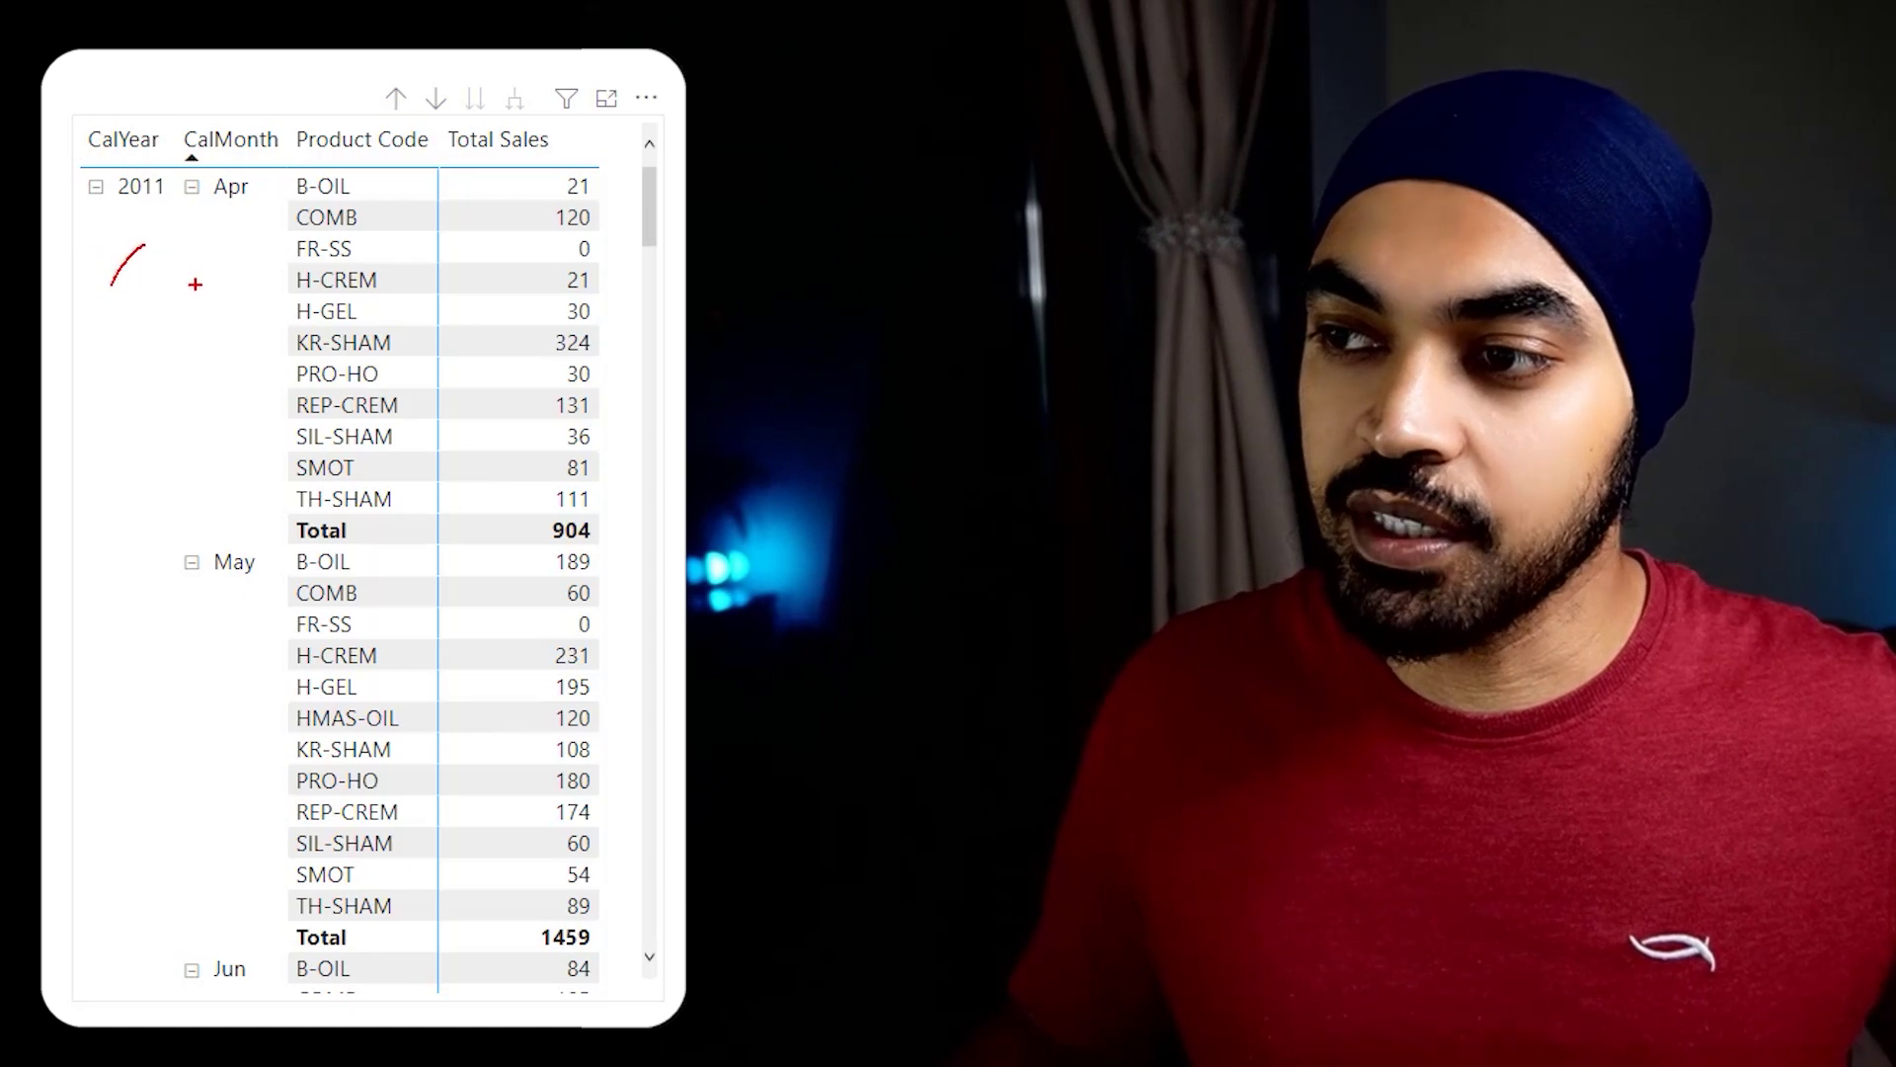
mouse_move(315, 200)
left_mouse_down()
mouse_move(411, 444)
mouse_move(416, 512)
left_mouse_up()
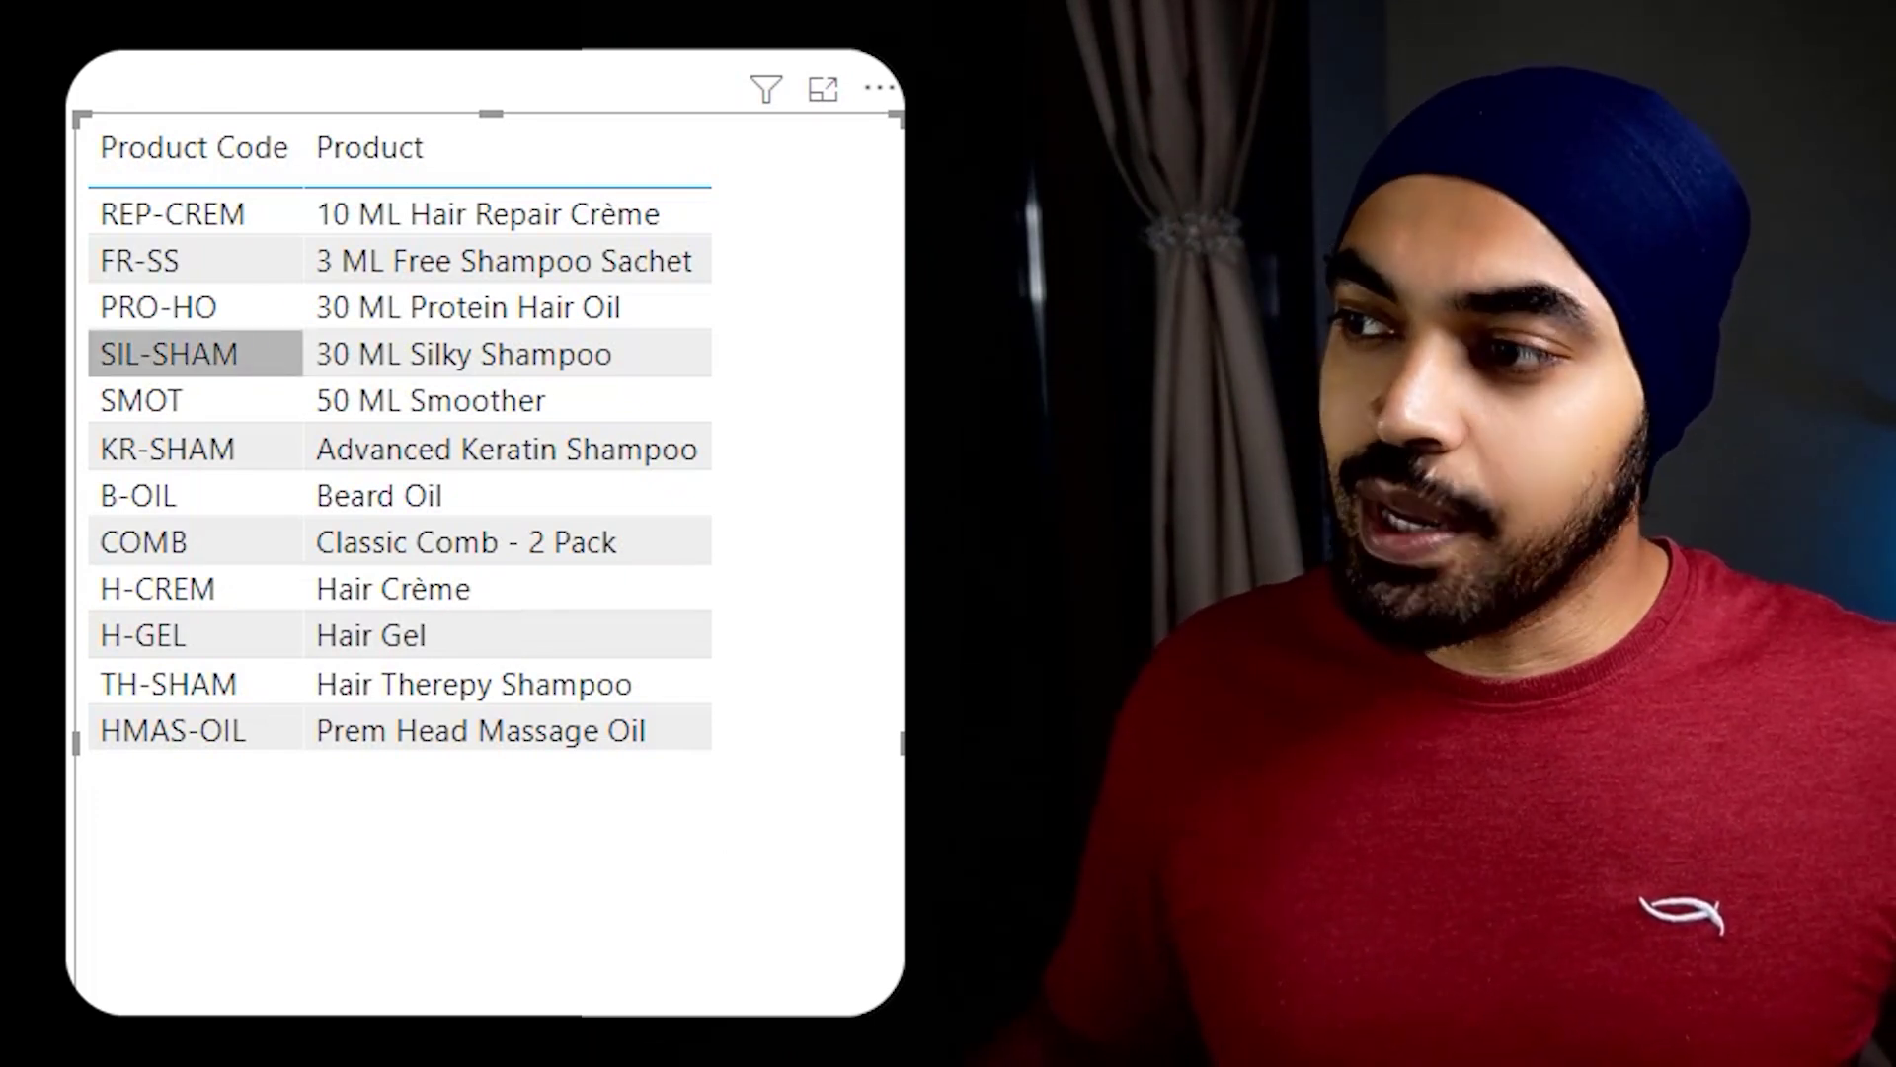
left_click_drag(170, 93, 239, 52)
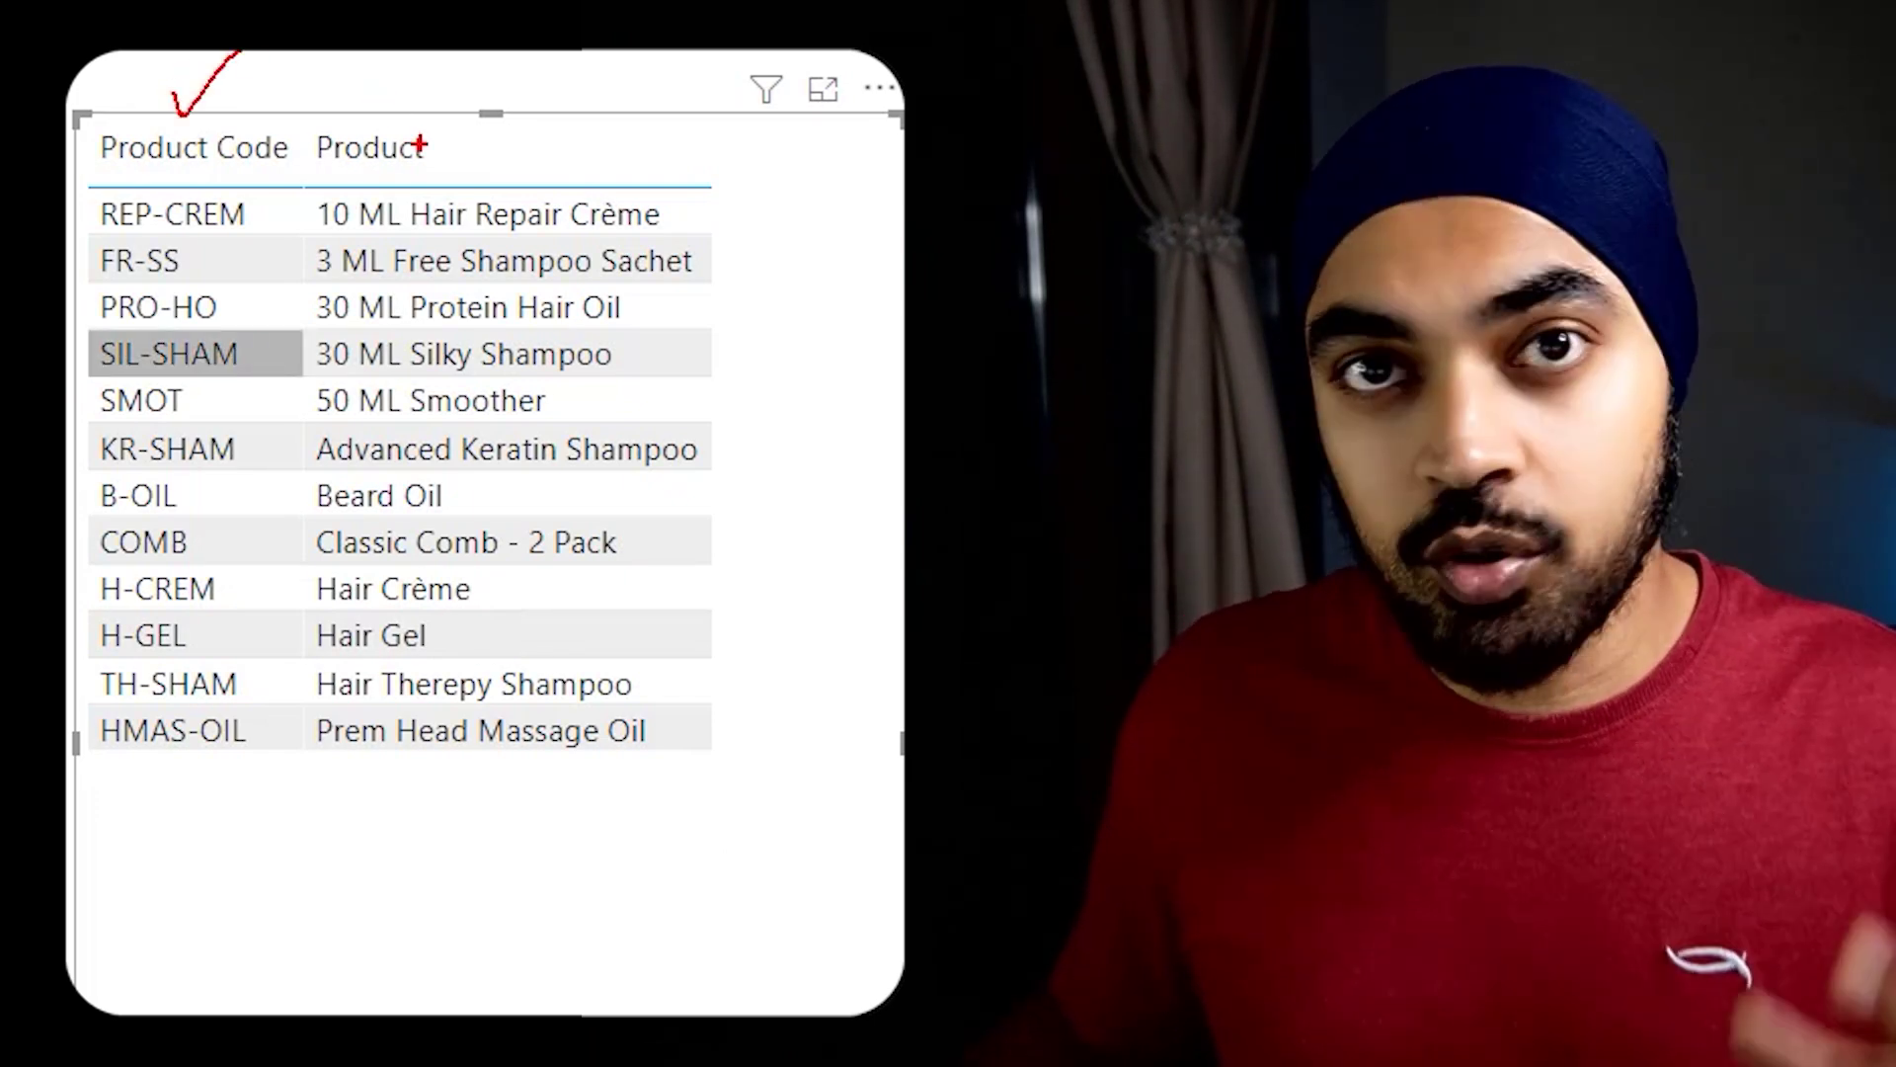
mouse_move(403, 96)
left_mouse_down()
mouse_move(415, 121)
mouse_move(463, 57)
left_mouse_up()
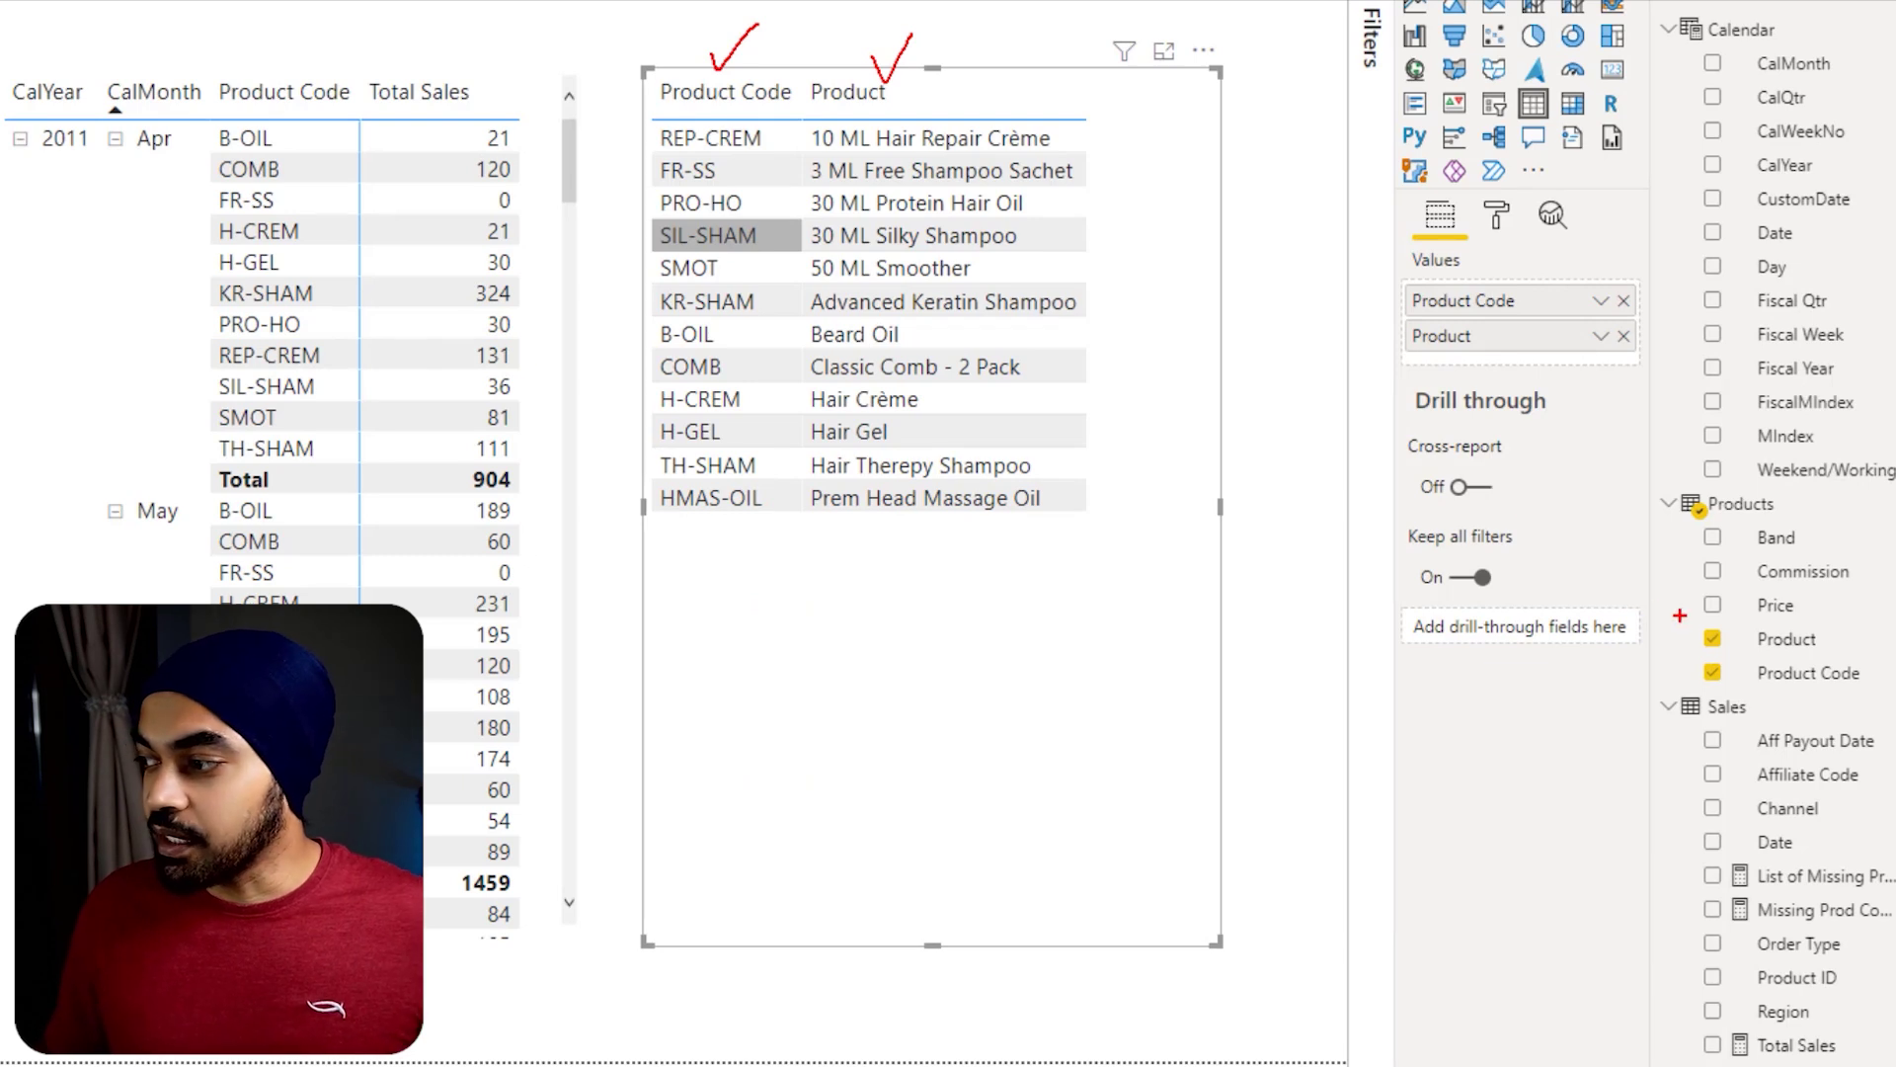
left_click_drag(1704, 658, 996, 587)
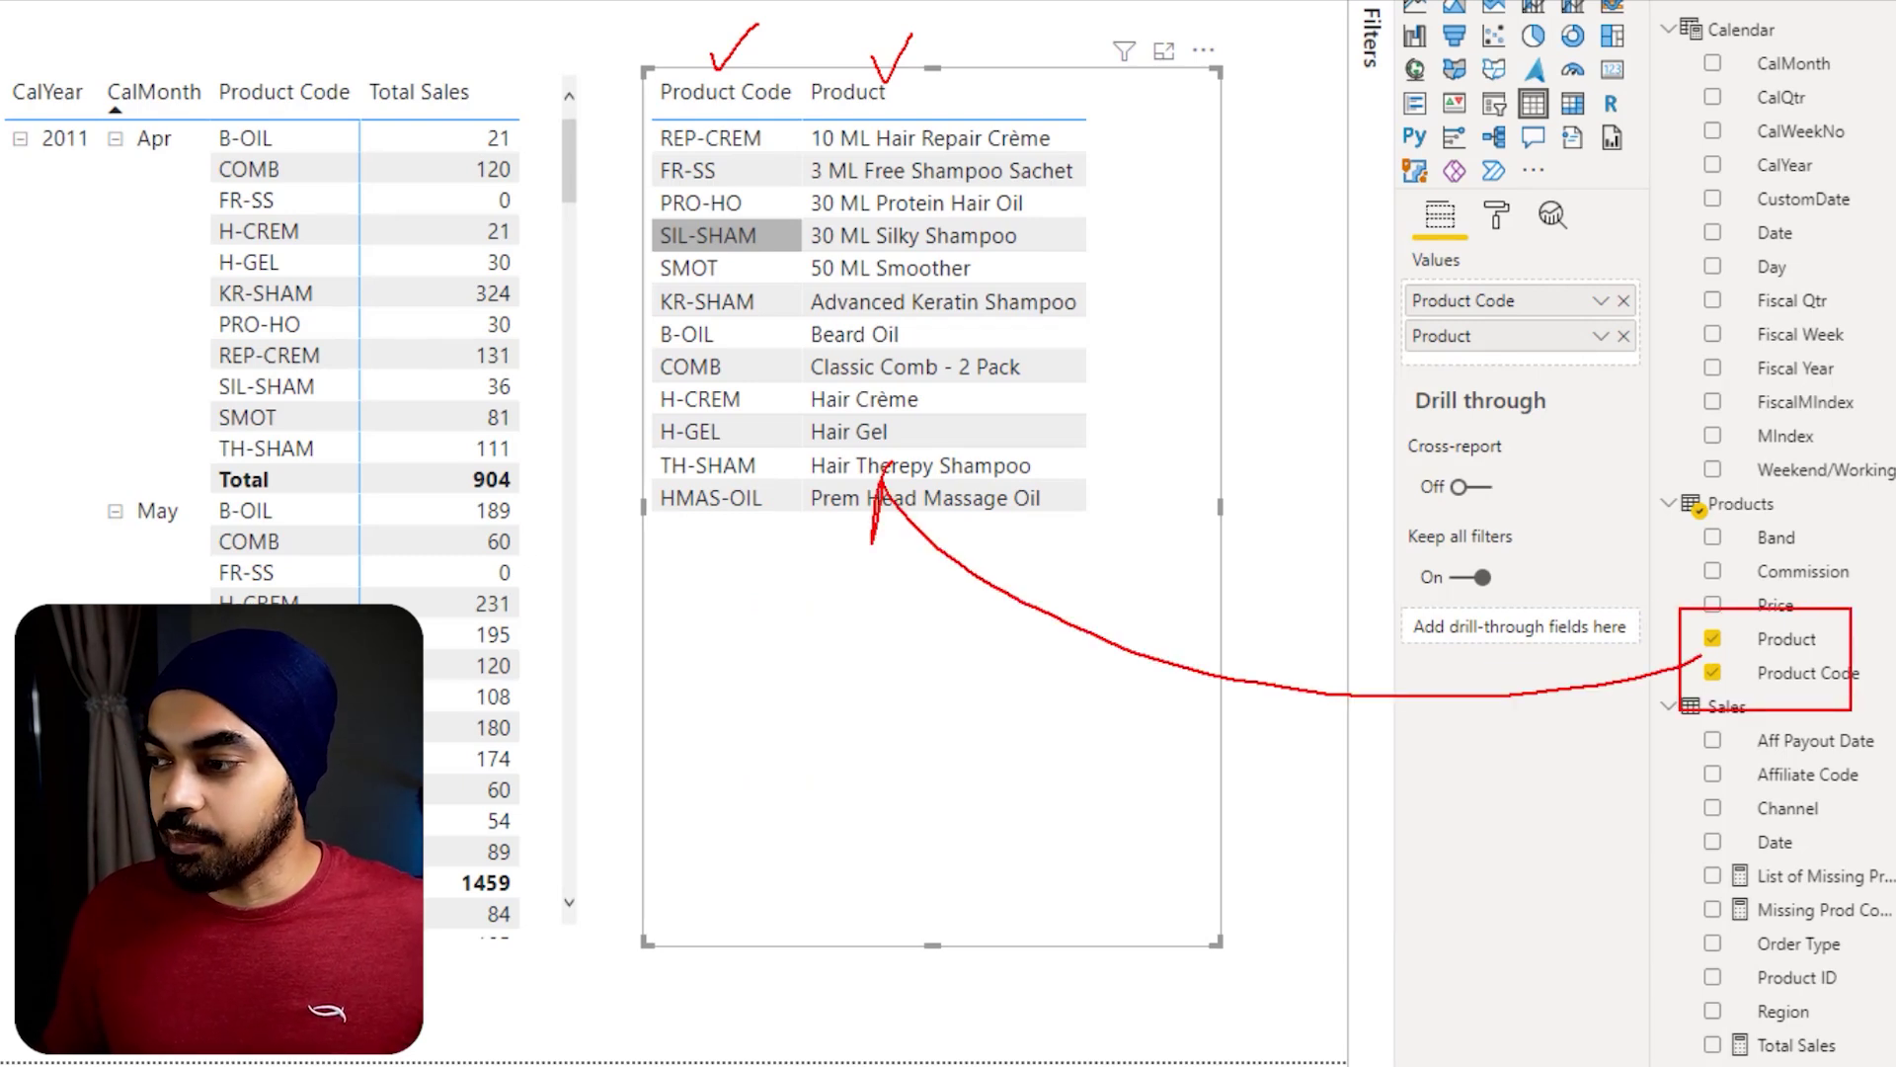
key("Escape")
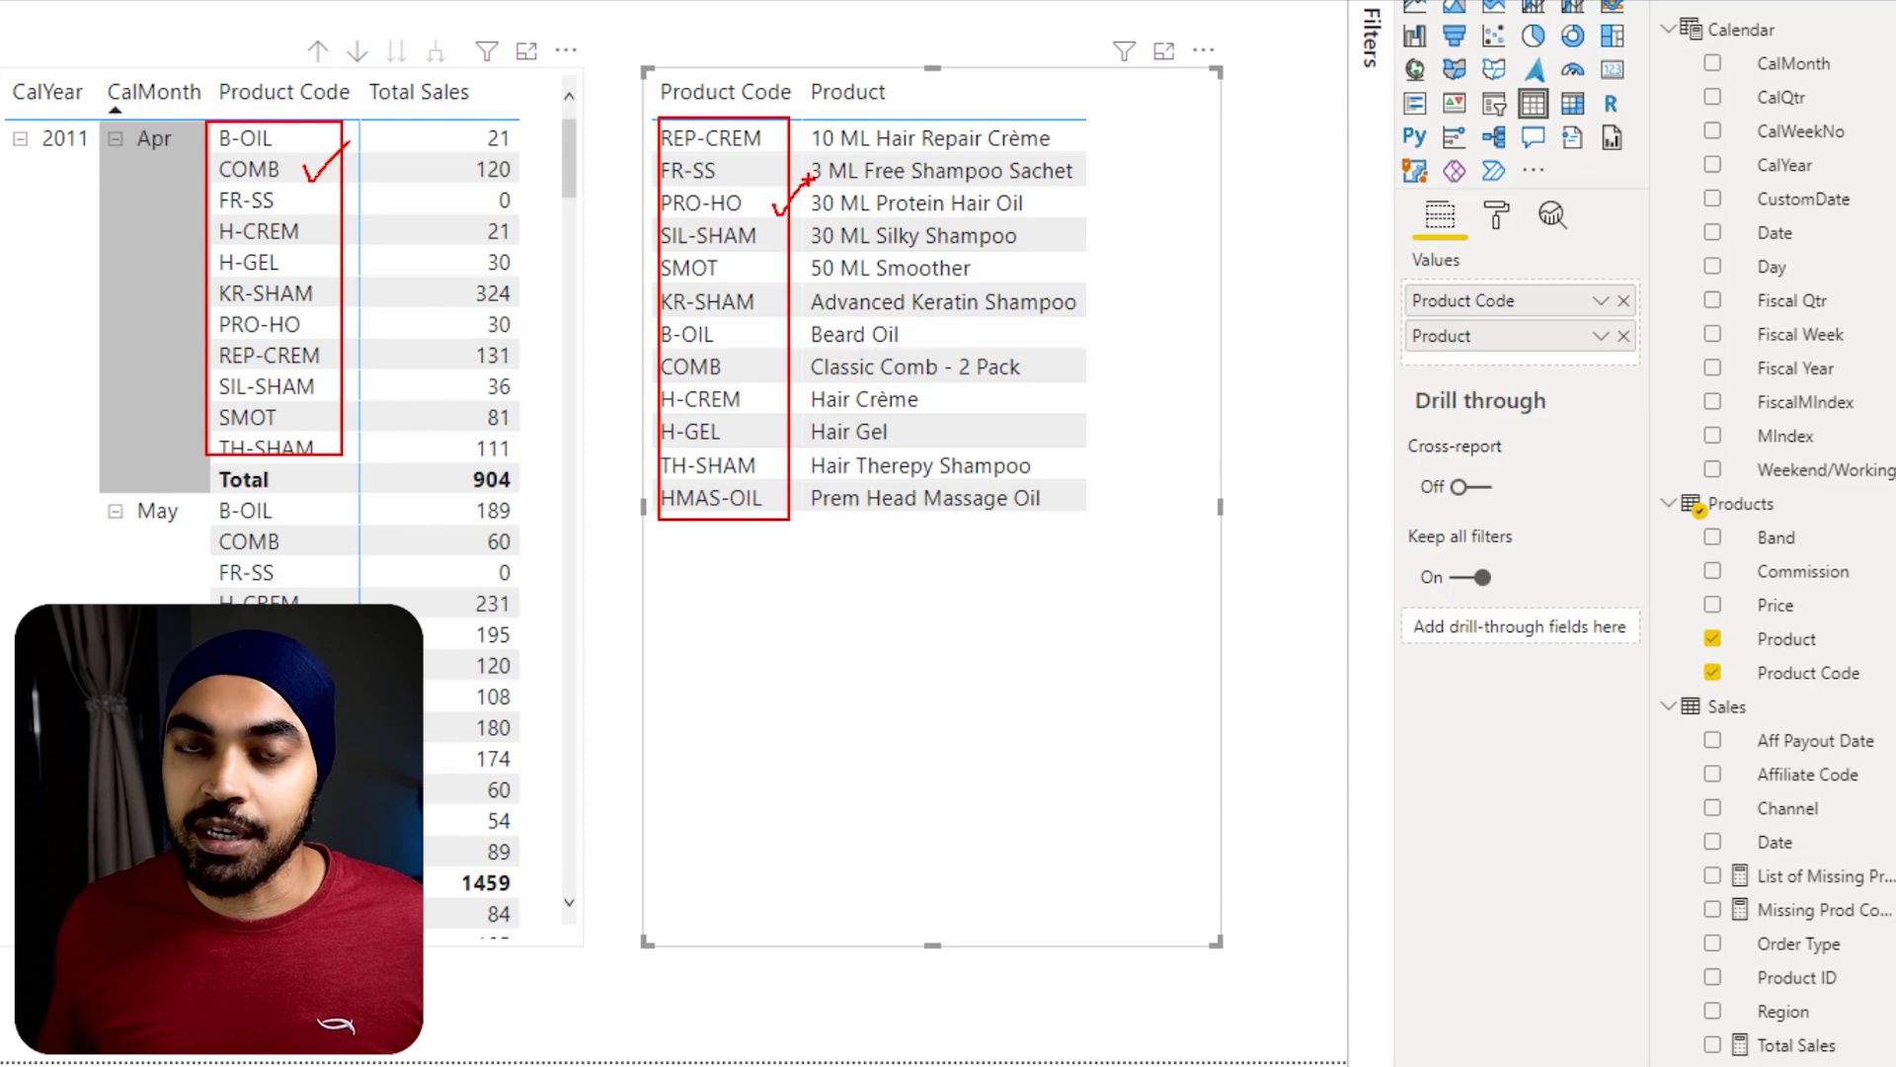
key("Escape")
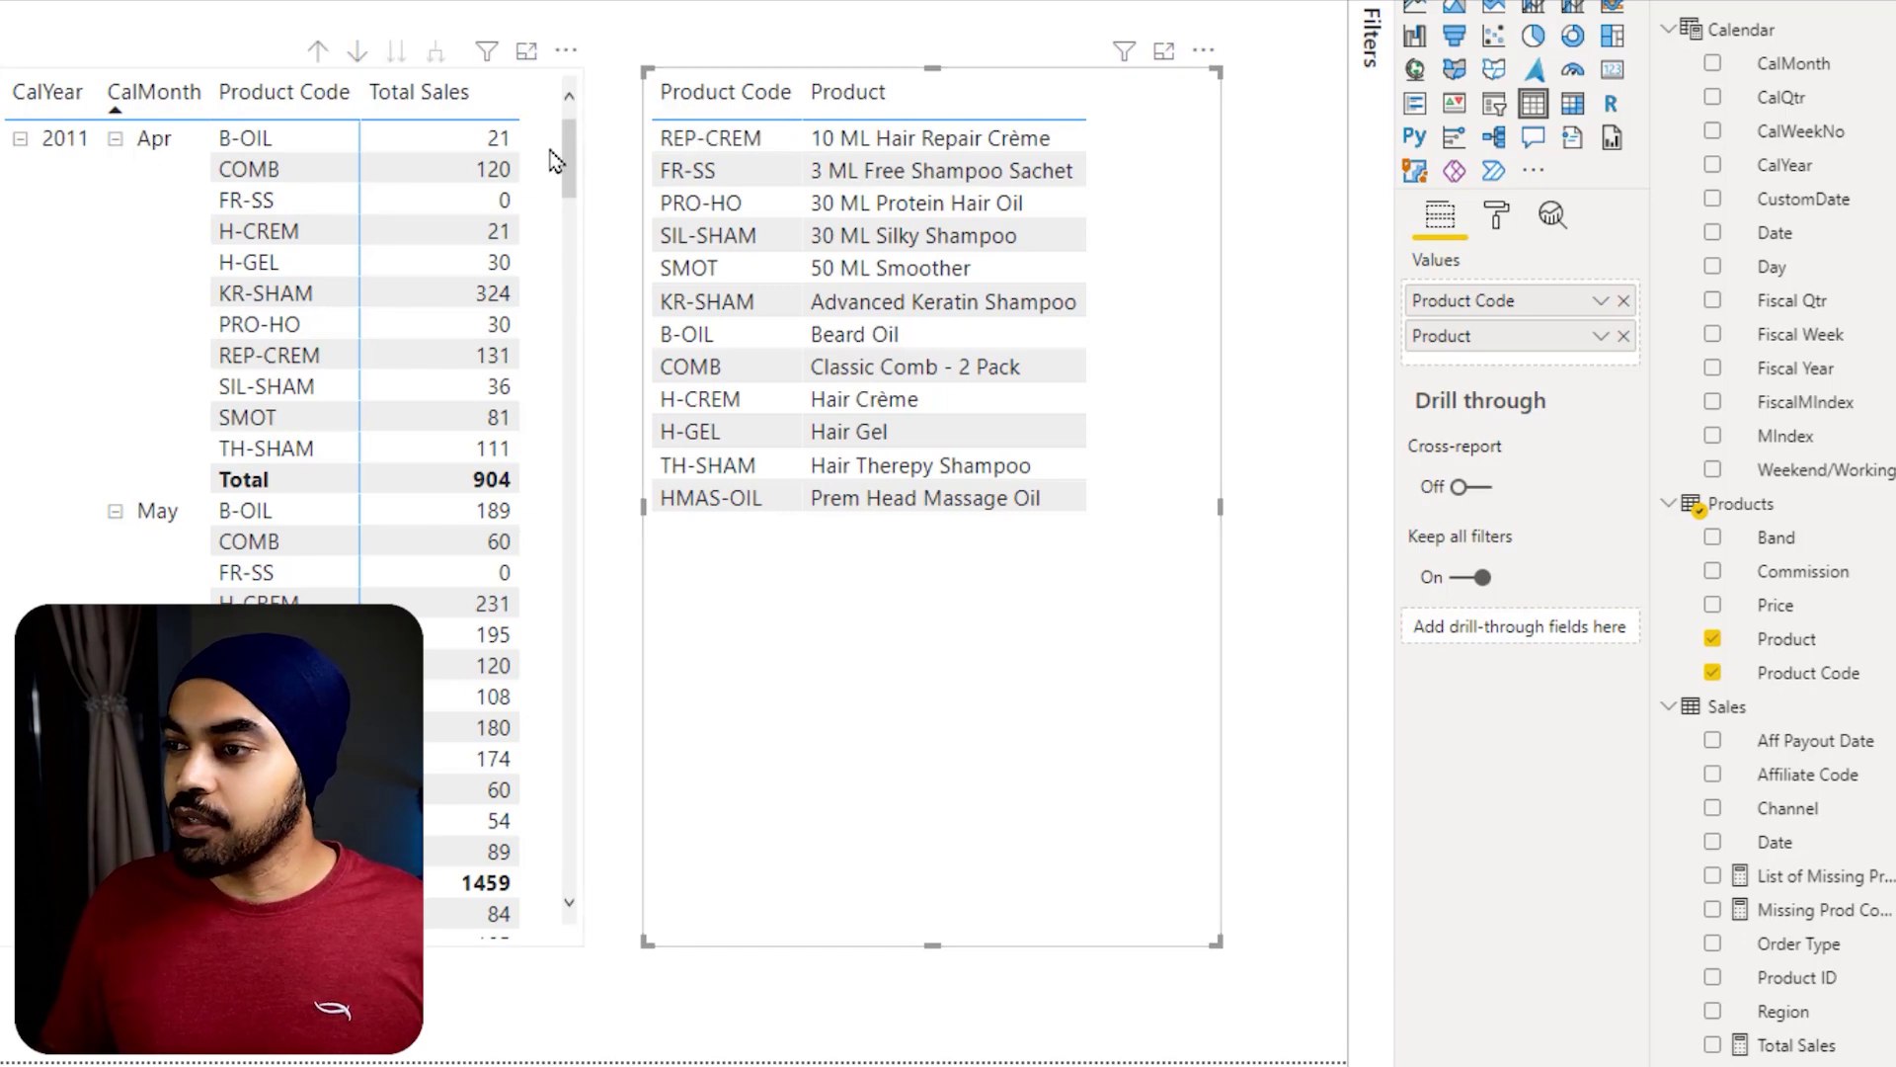
Step: Remove Product Code from the rows of the sales matrix, leaving CalYear and CalMonth
left_click(538, 445)
left_click(1623, 373)
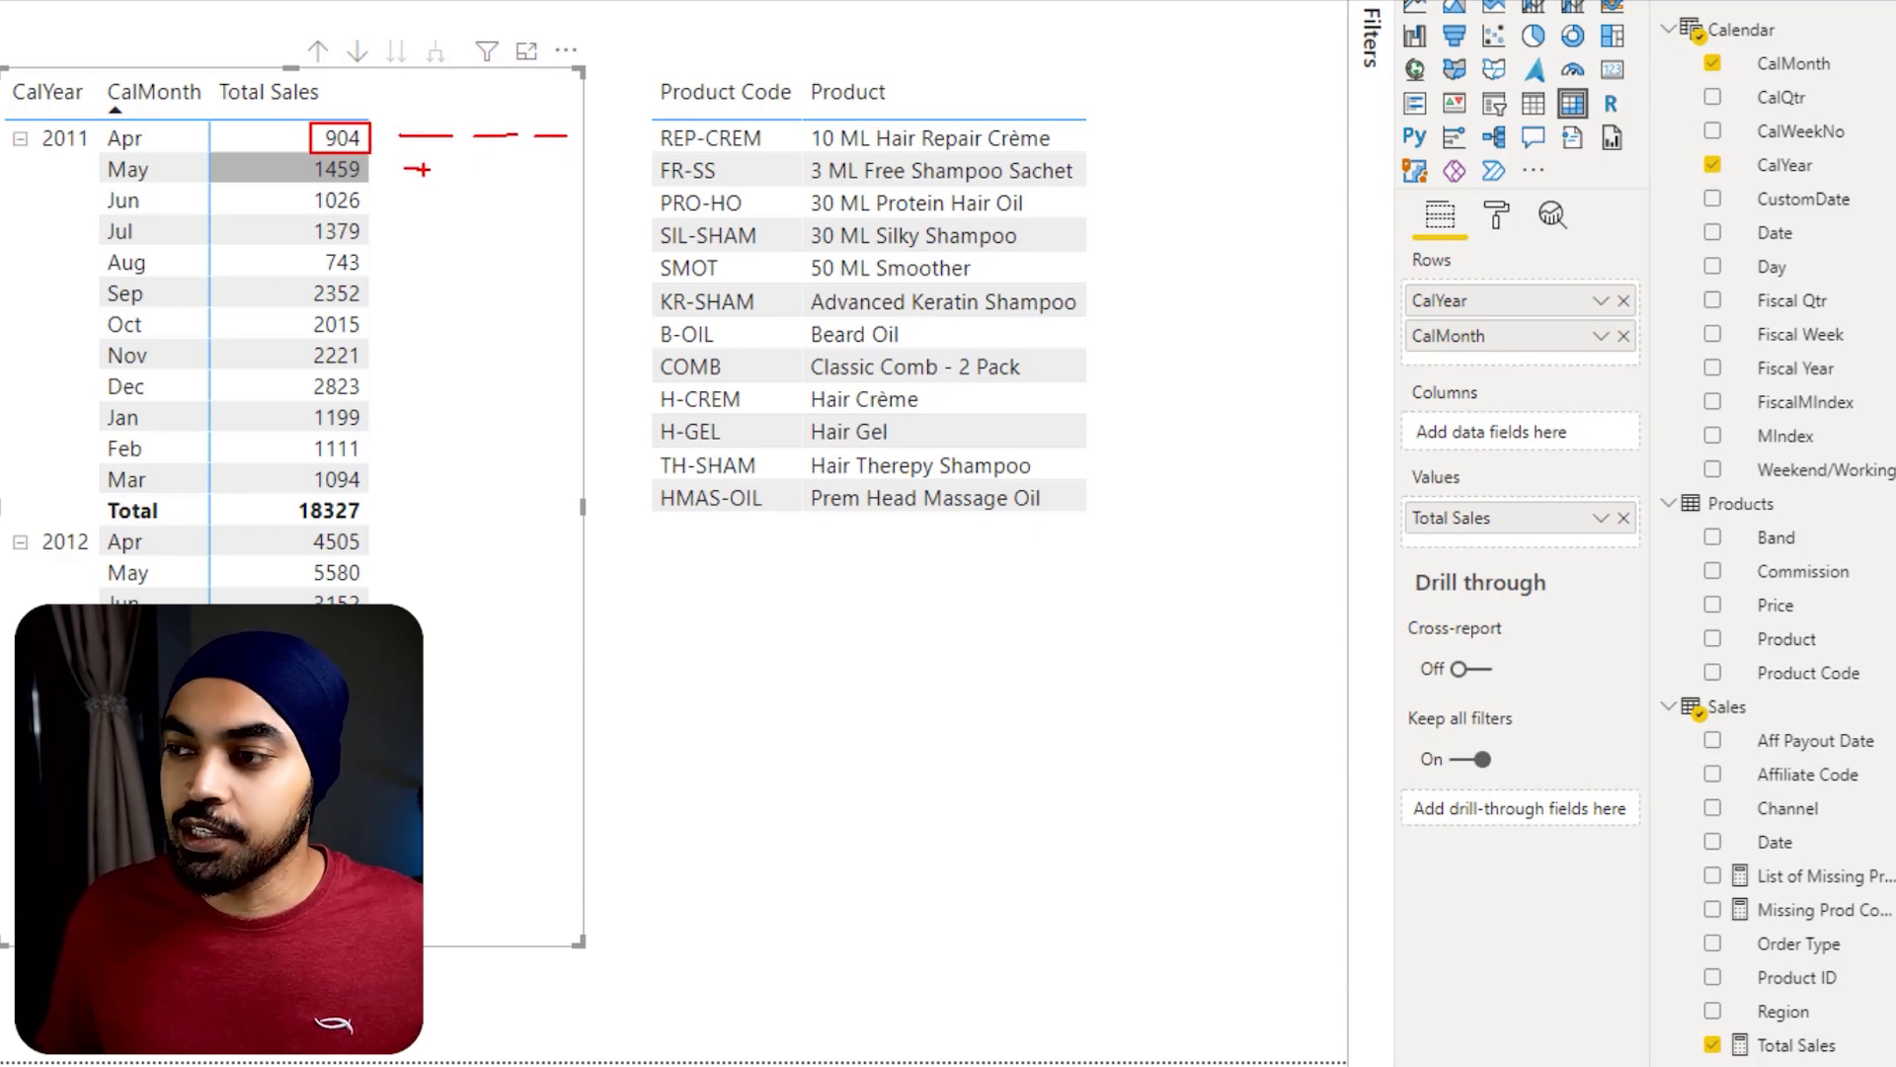
key("Escape")
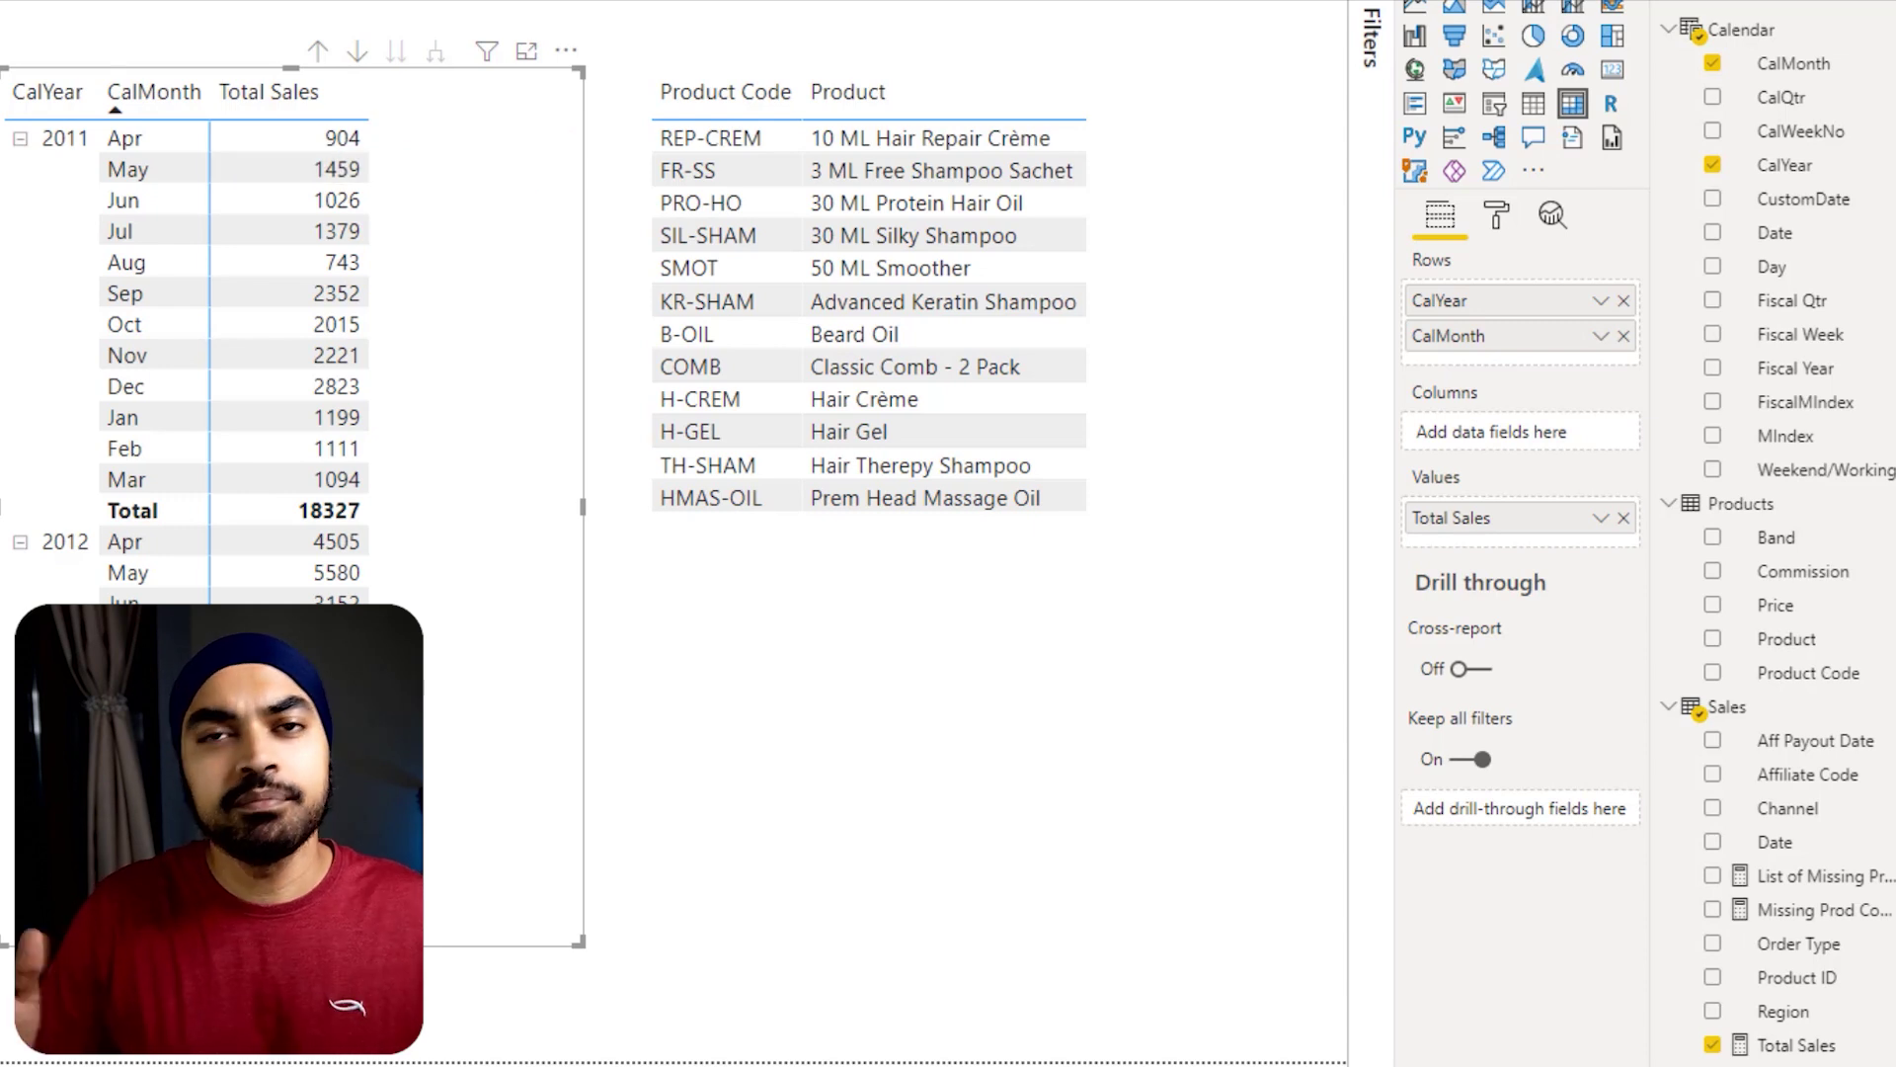
Step: Create a new measure in the Sales table named Missing Products and start its formula on a second line
right_click(1717, 711)
left_click(1526, 175)
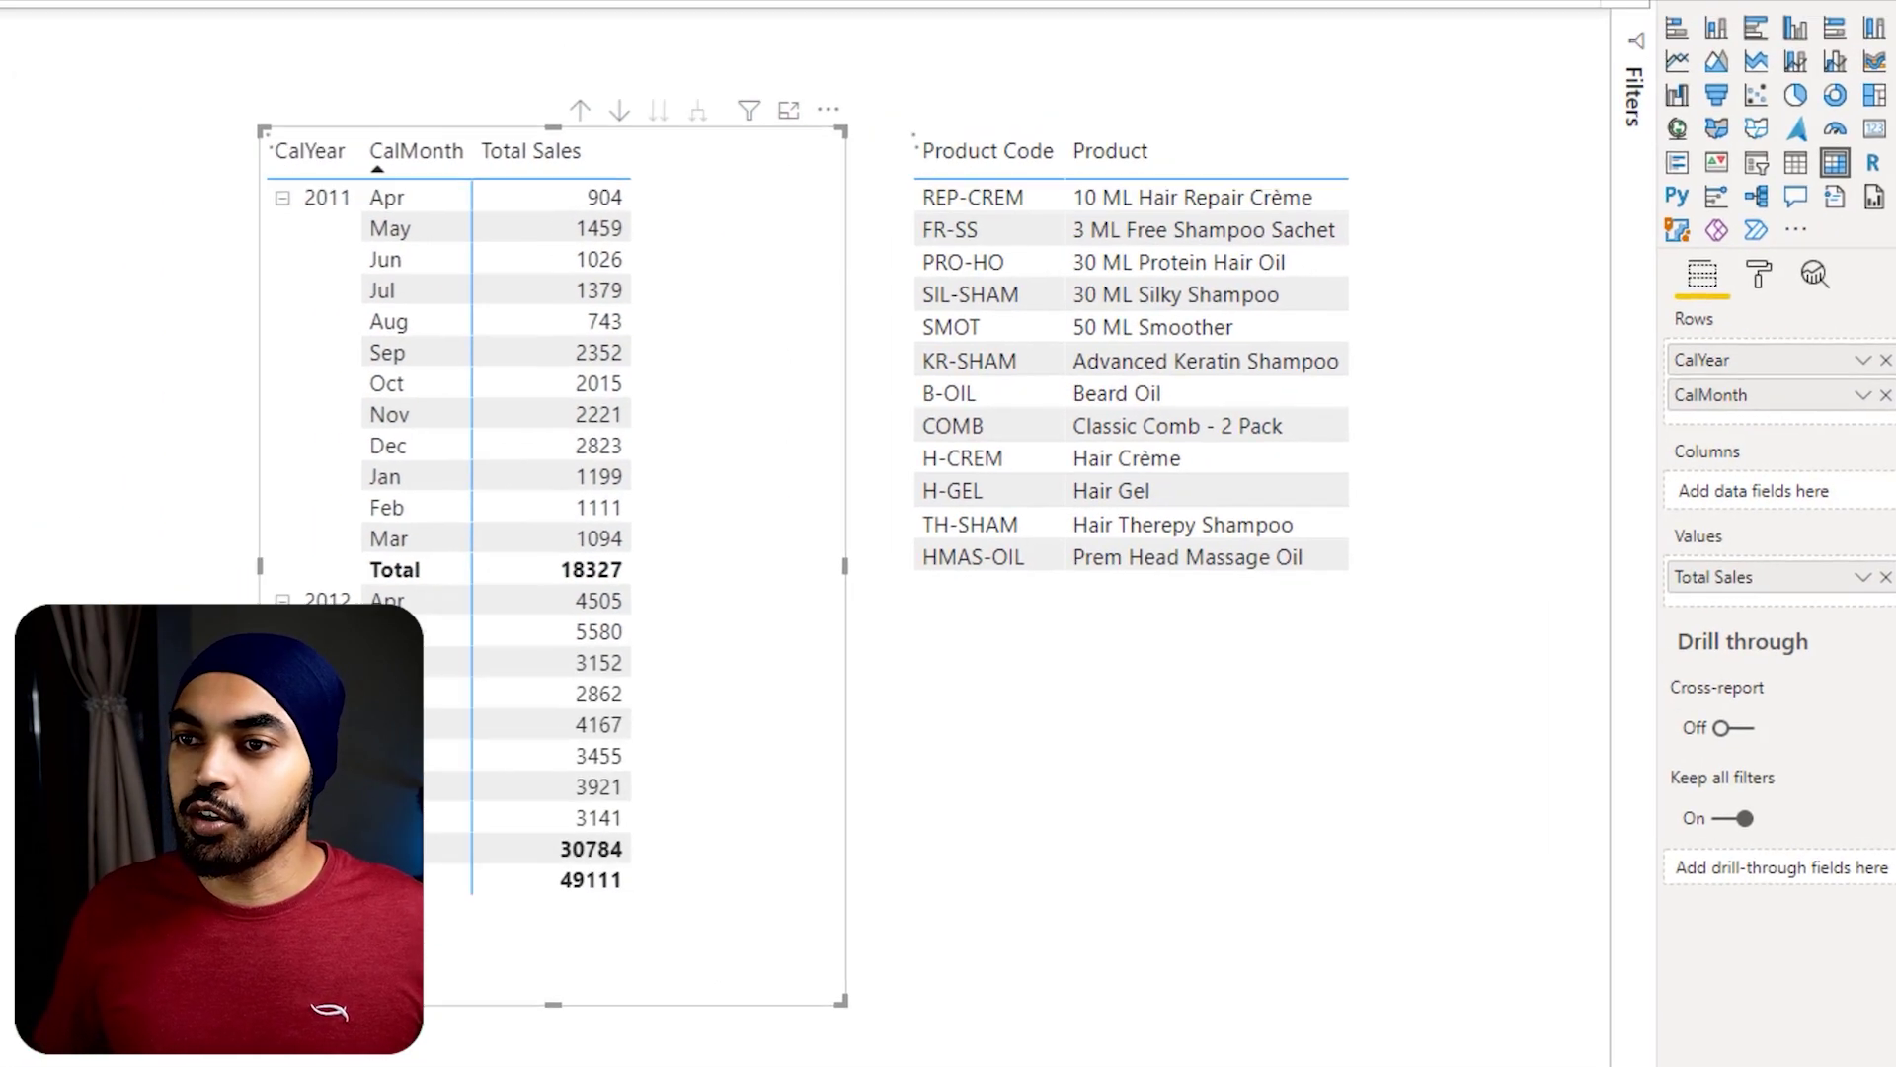
type("m")
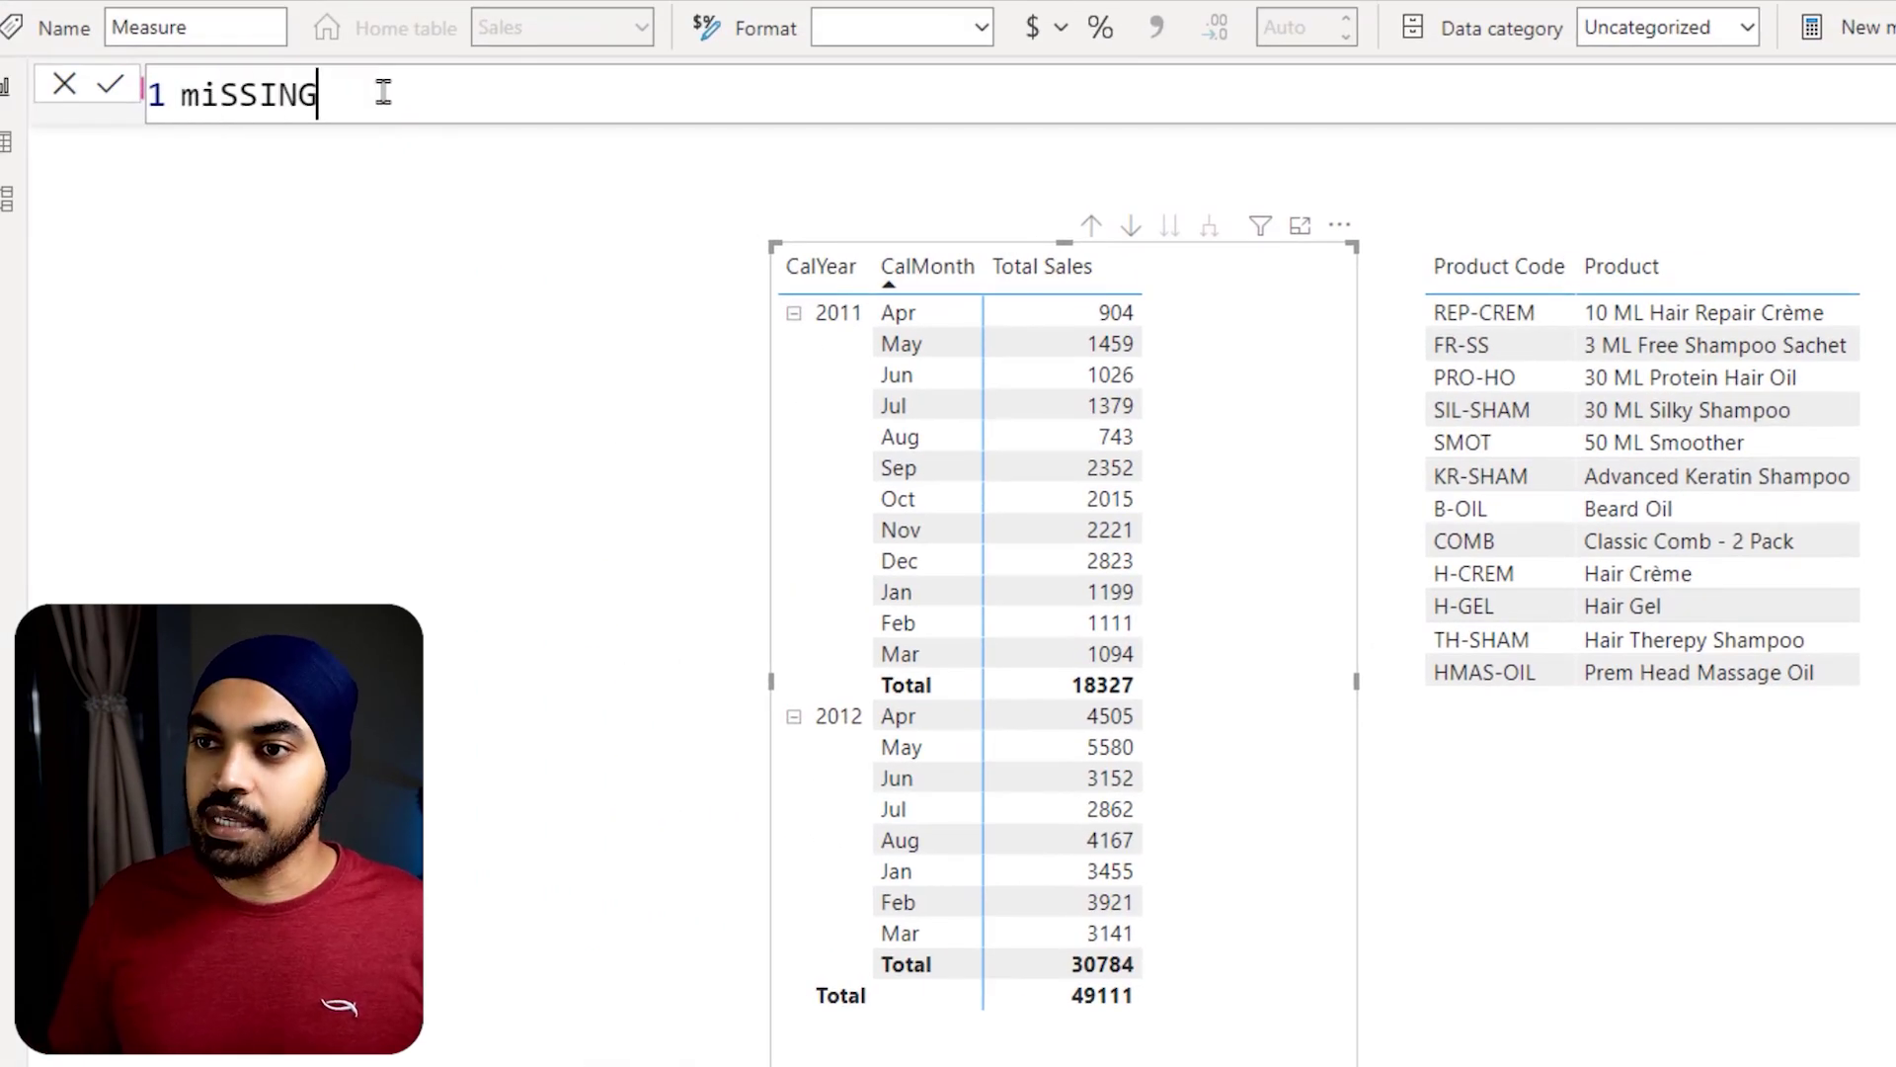
type("issing Products =")
key("Return")
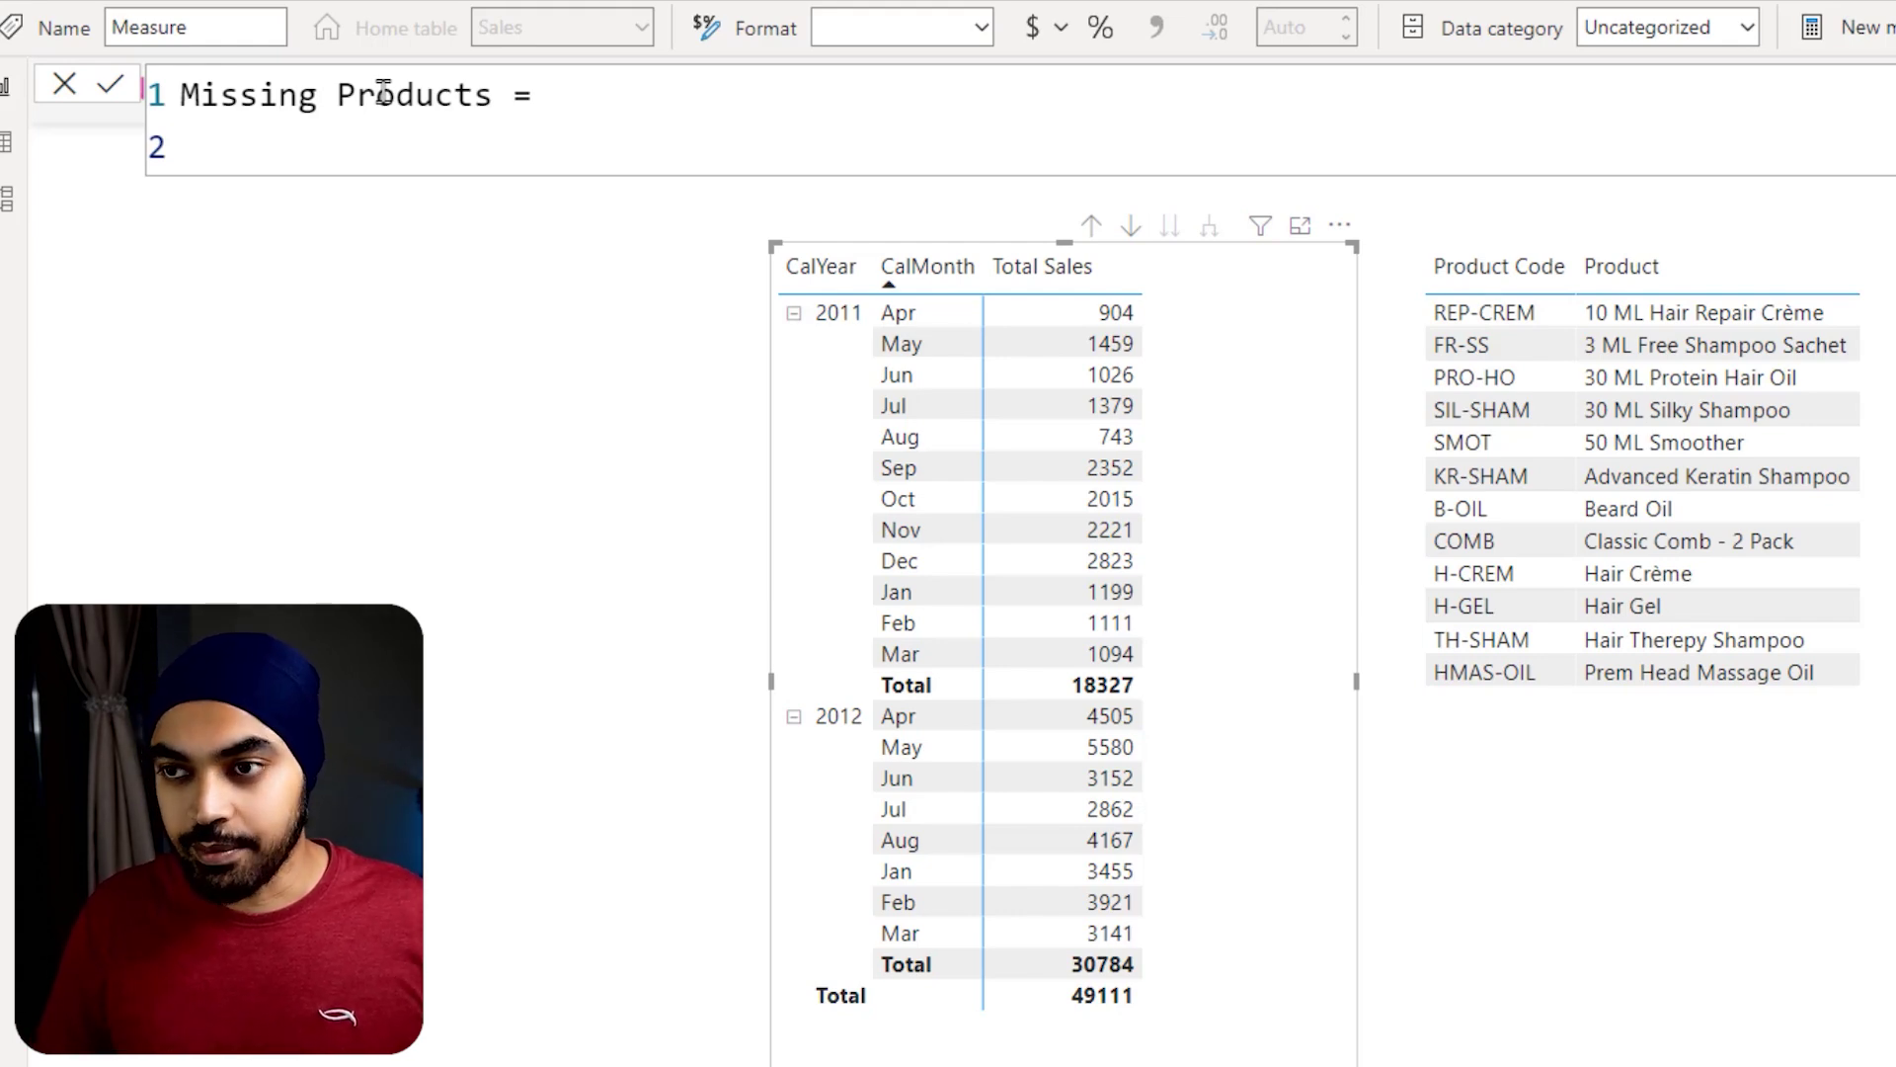
Step: Define the variable SoldProducts as VALUES(Sales[Product ID]) in the measure
type("VAR S")
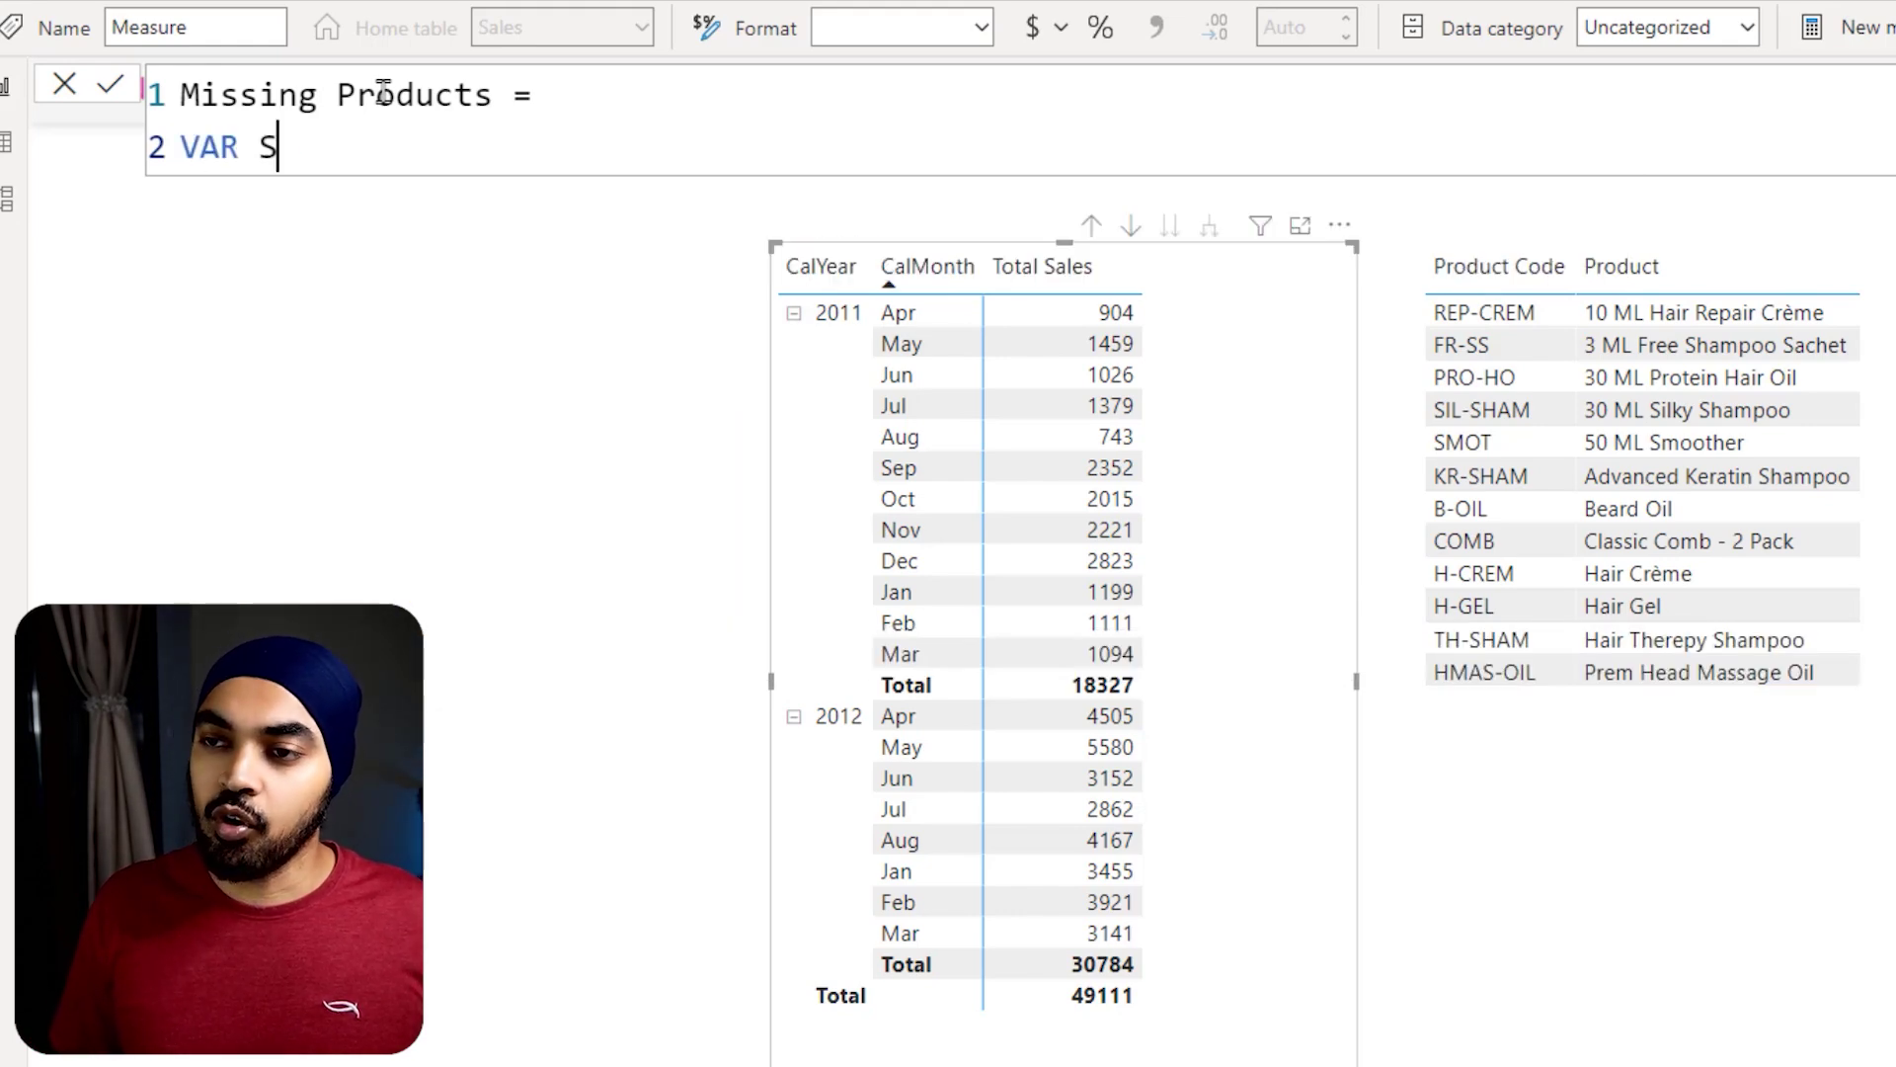
type("oldProducts = v")
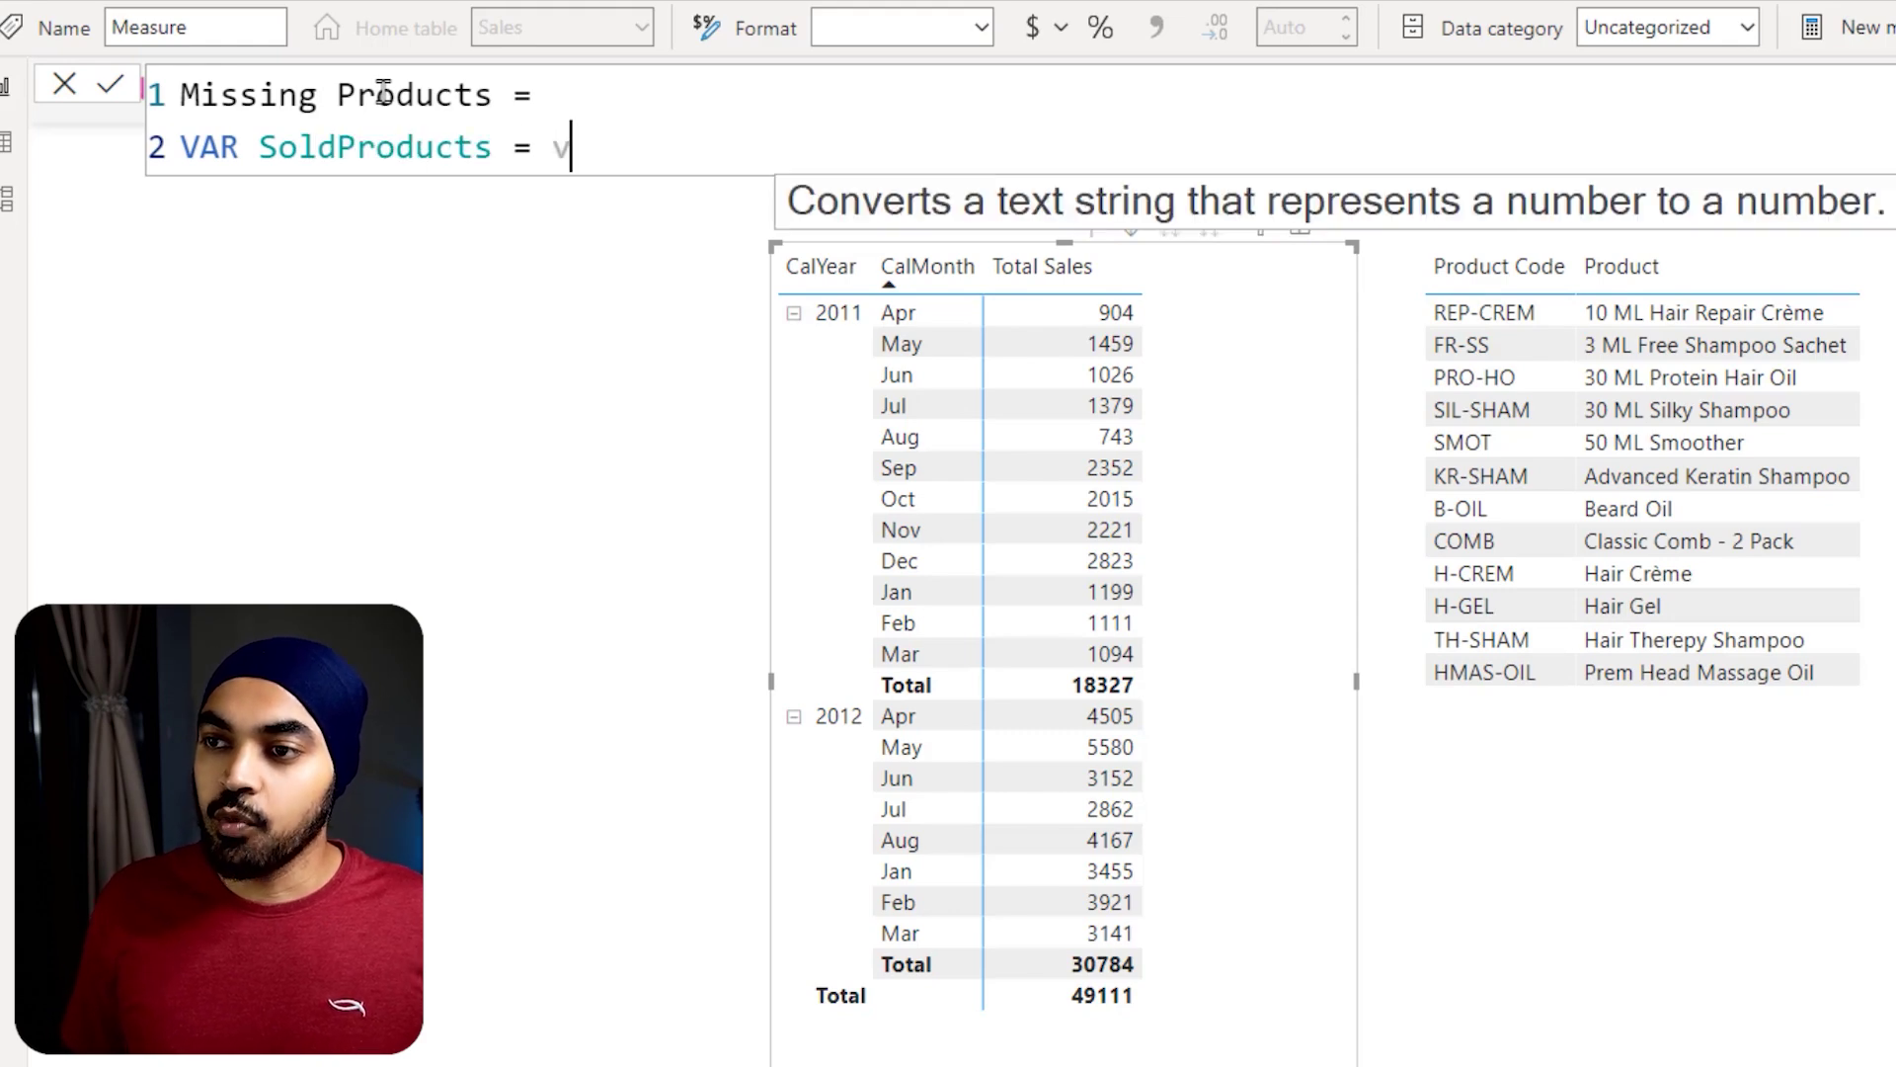
type("alues(sal")
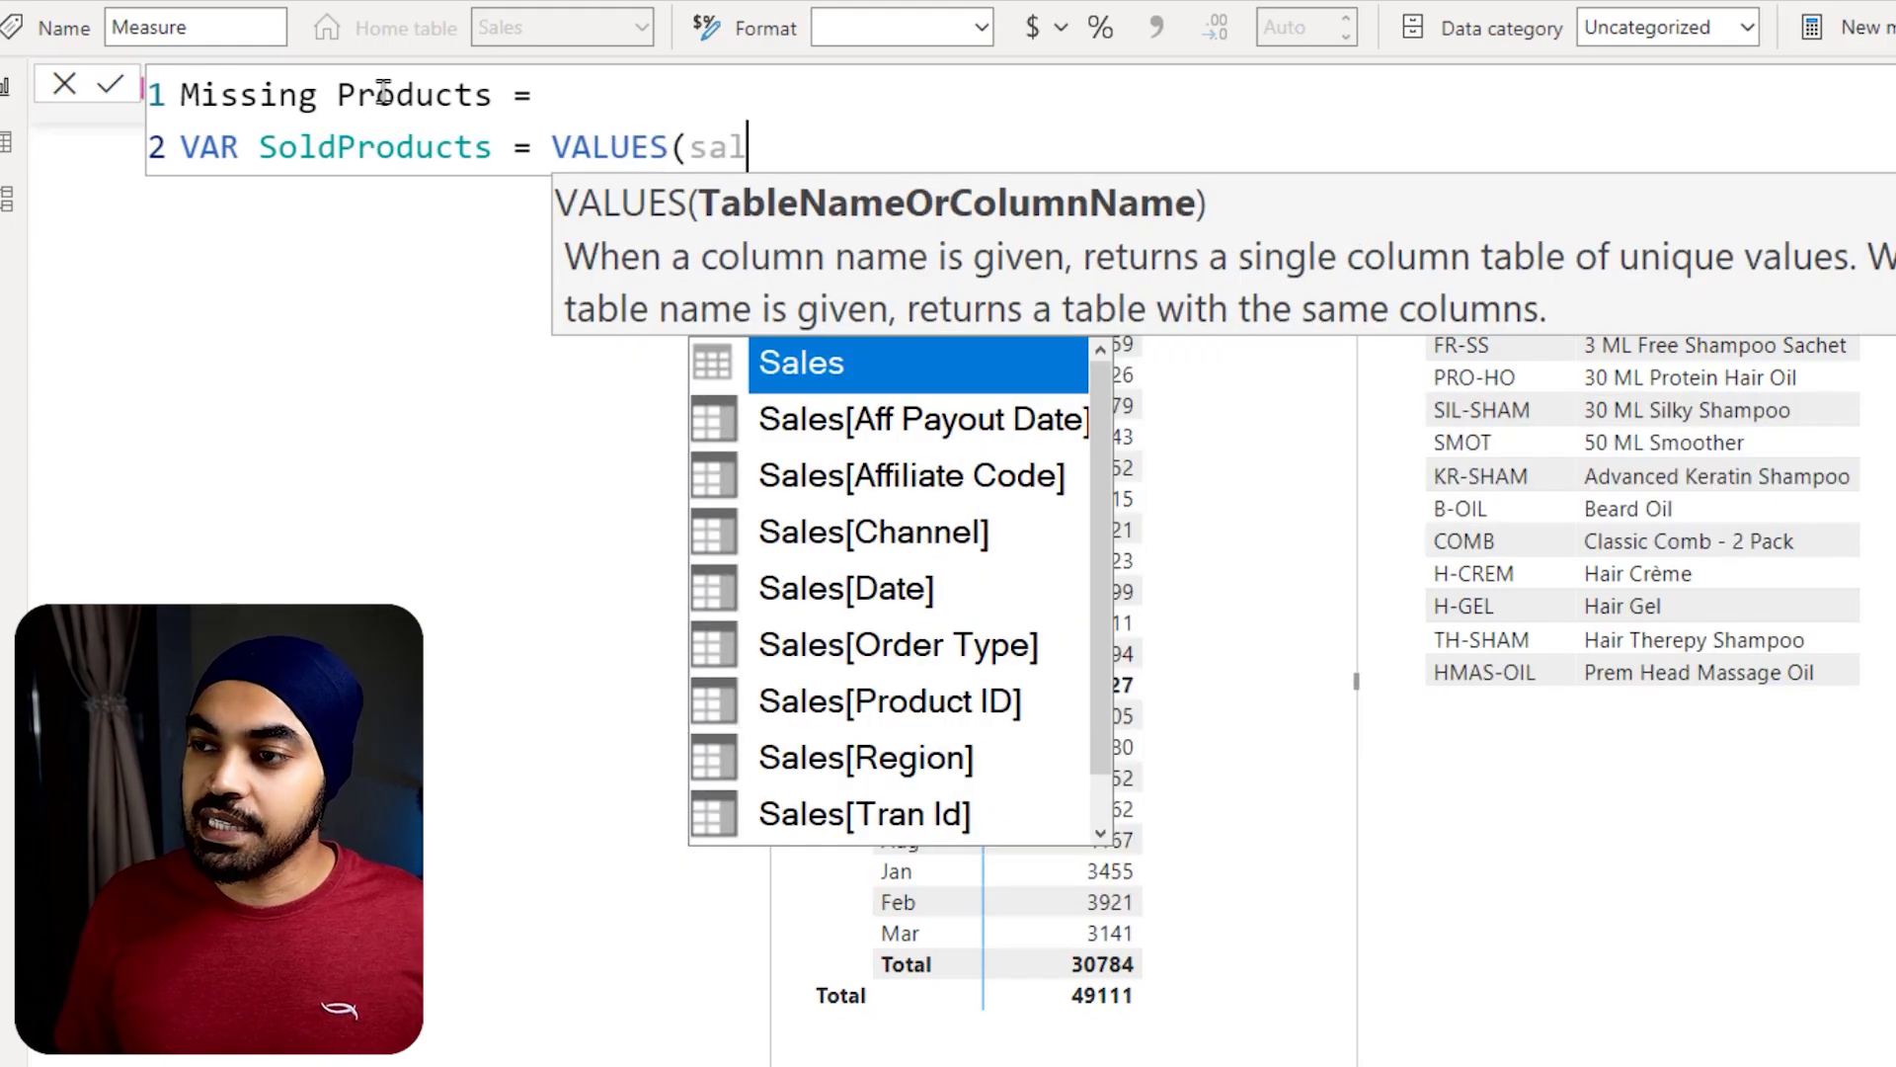
key("Tab")
type("[pr")
key("Tab")
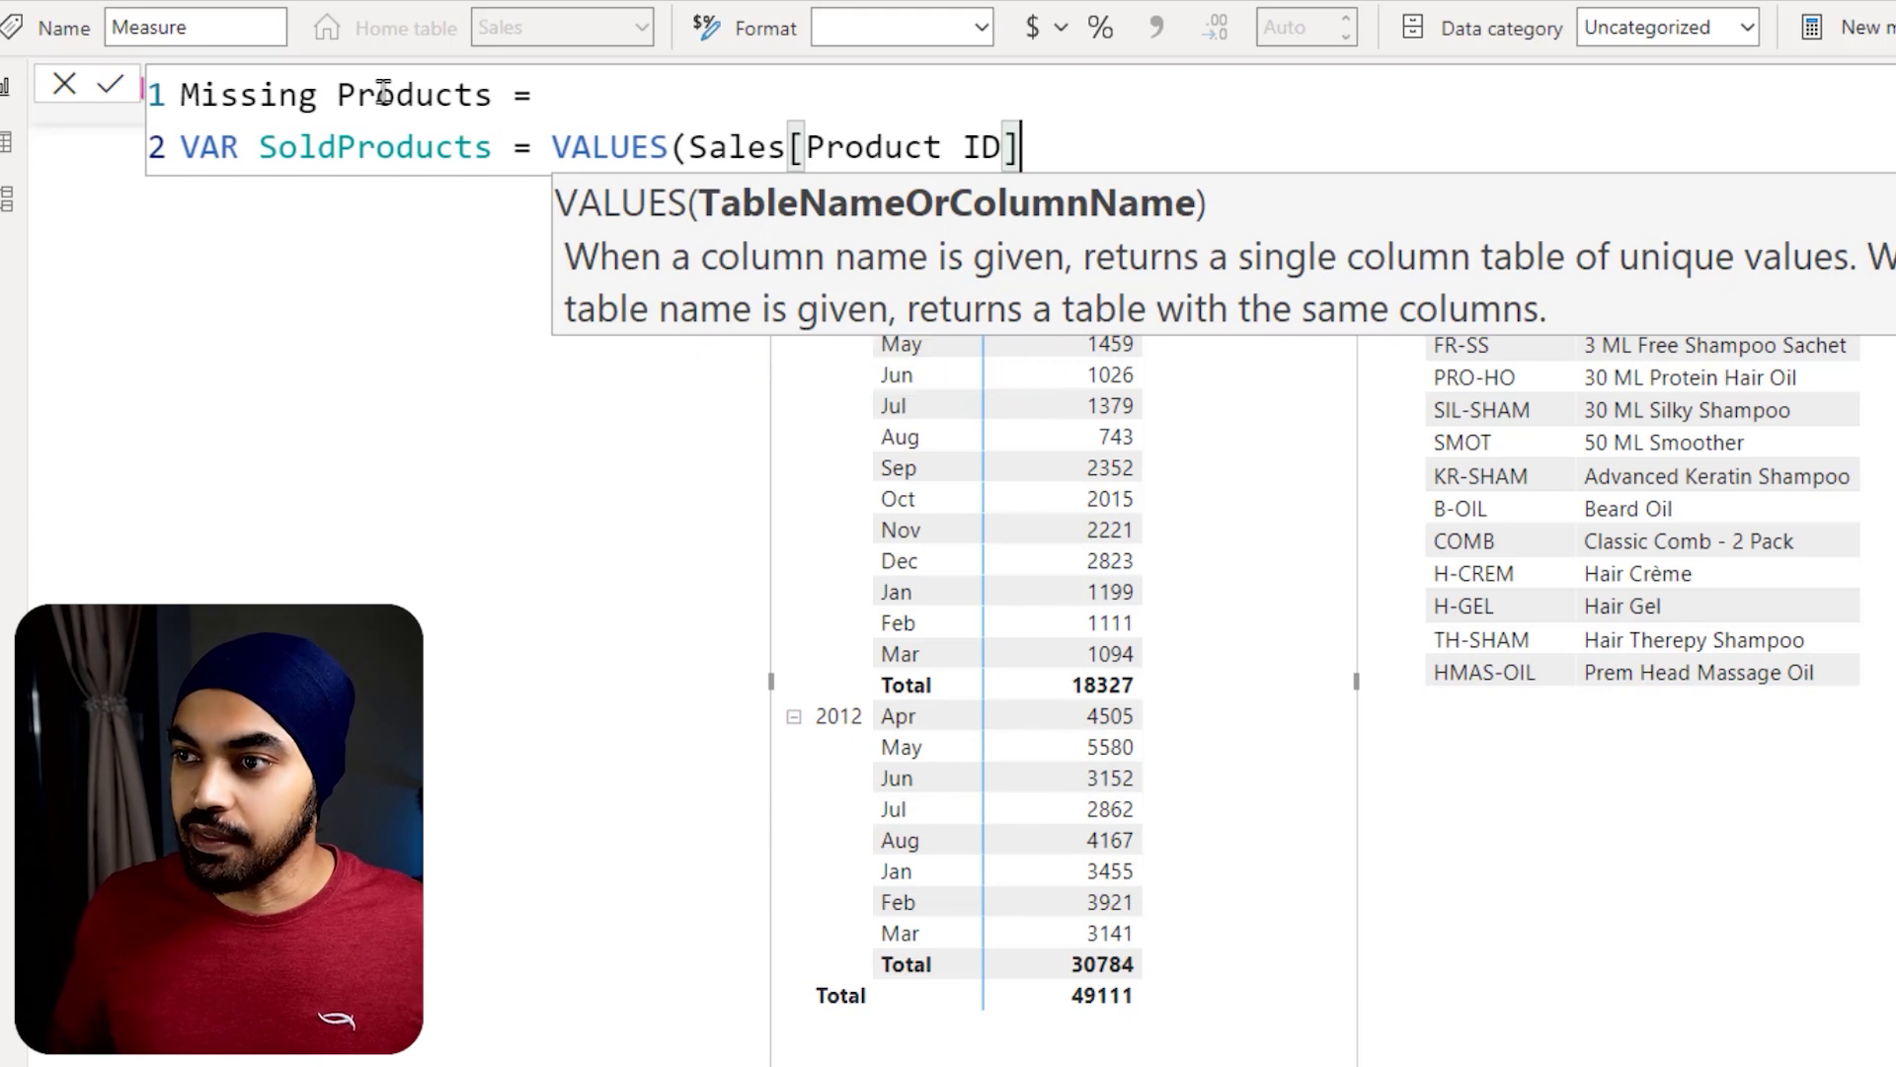
type(")")
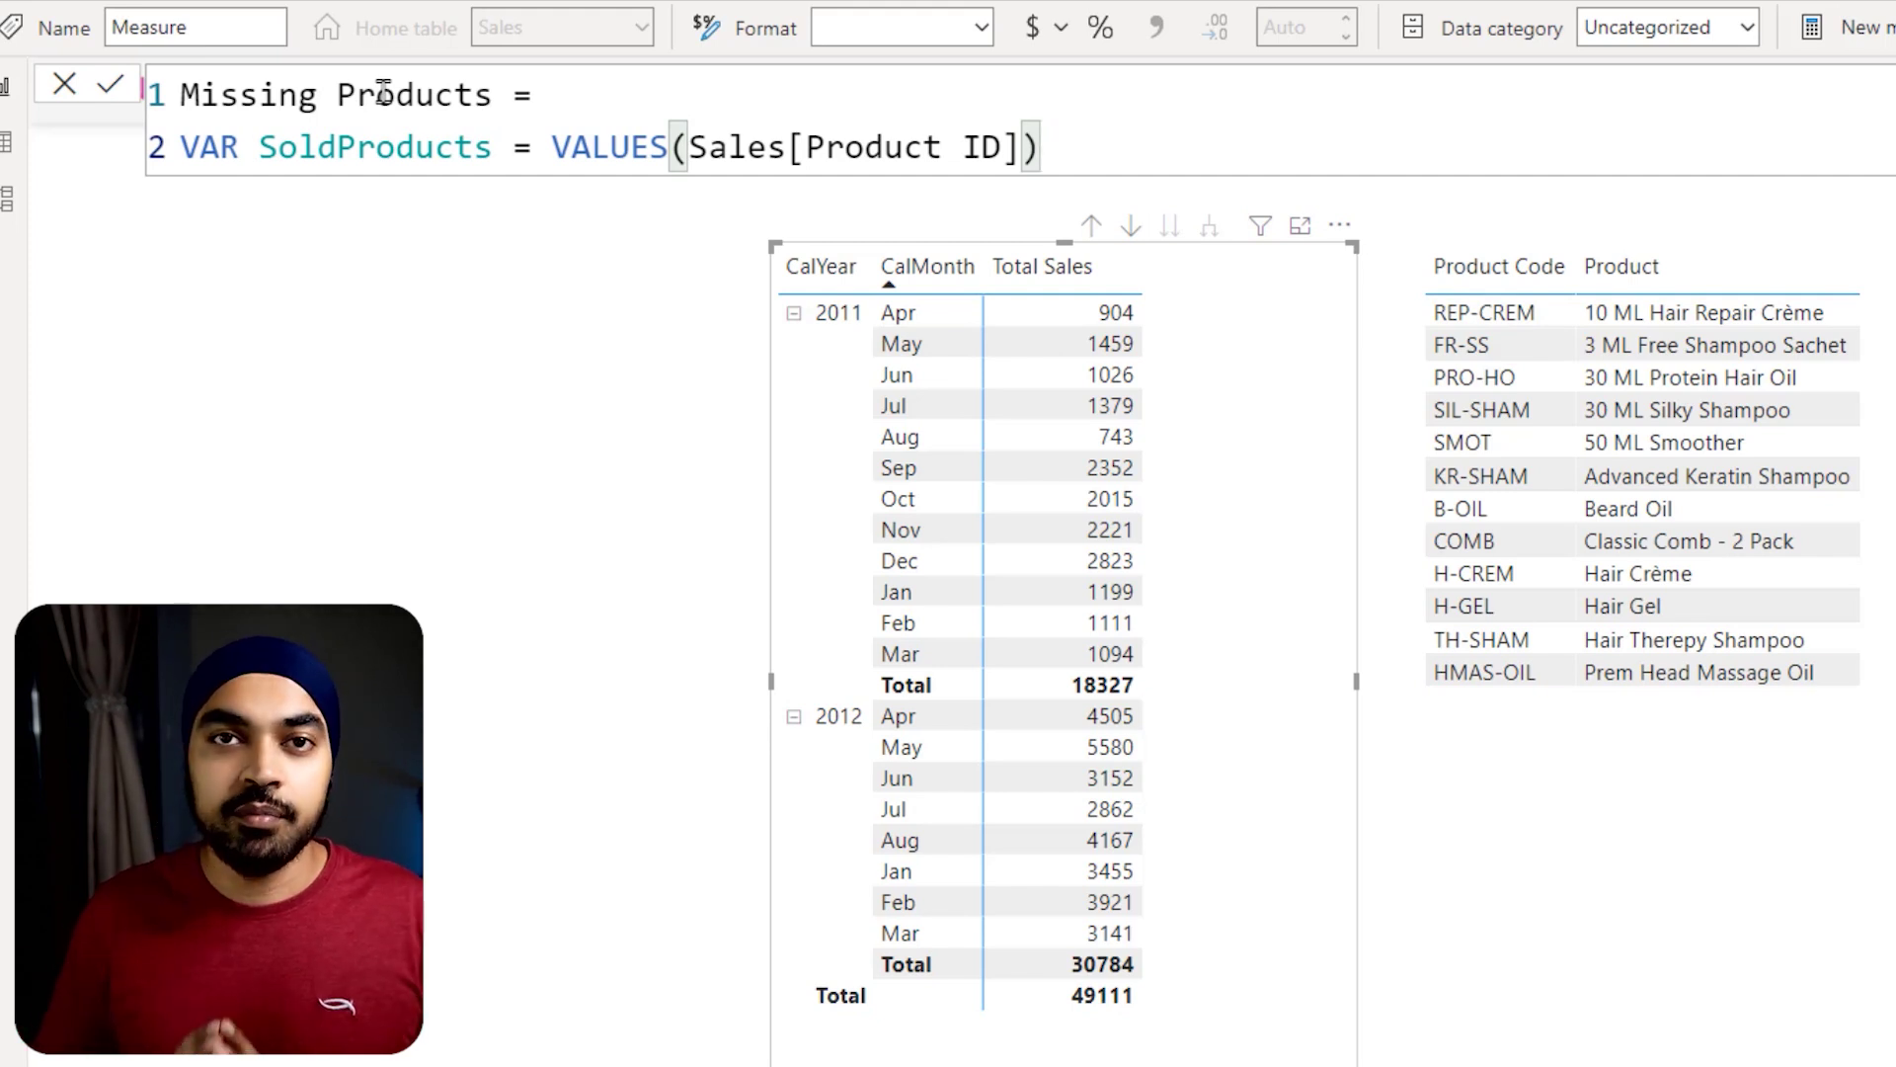
key("shift+Return")
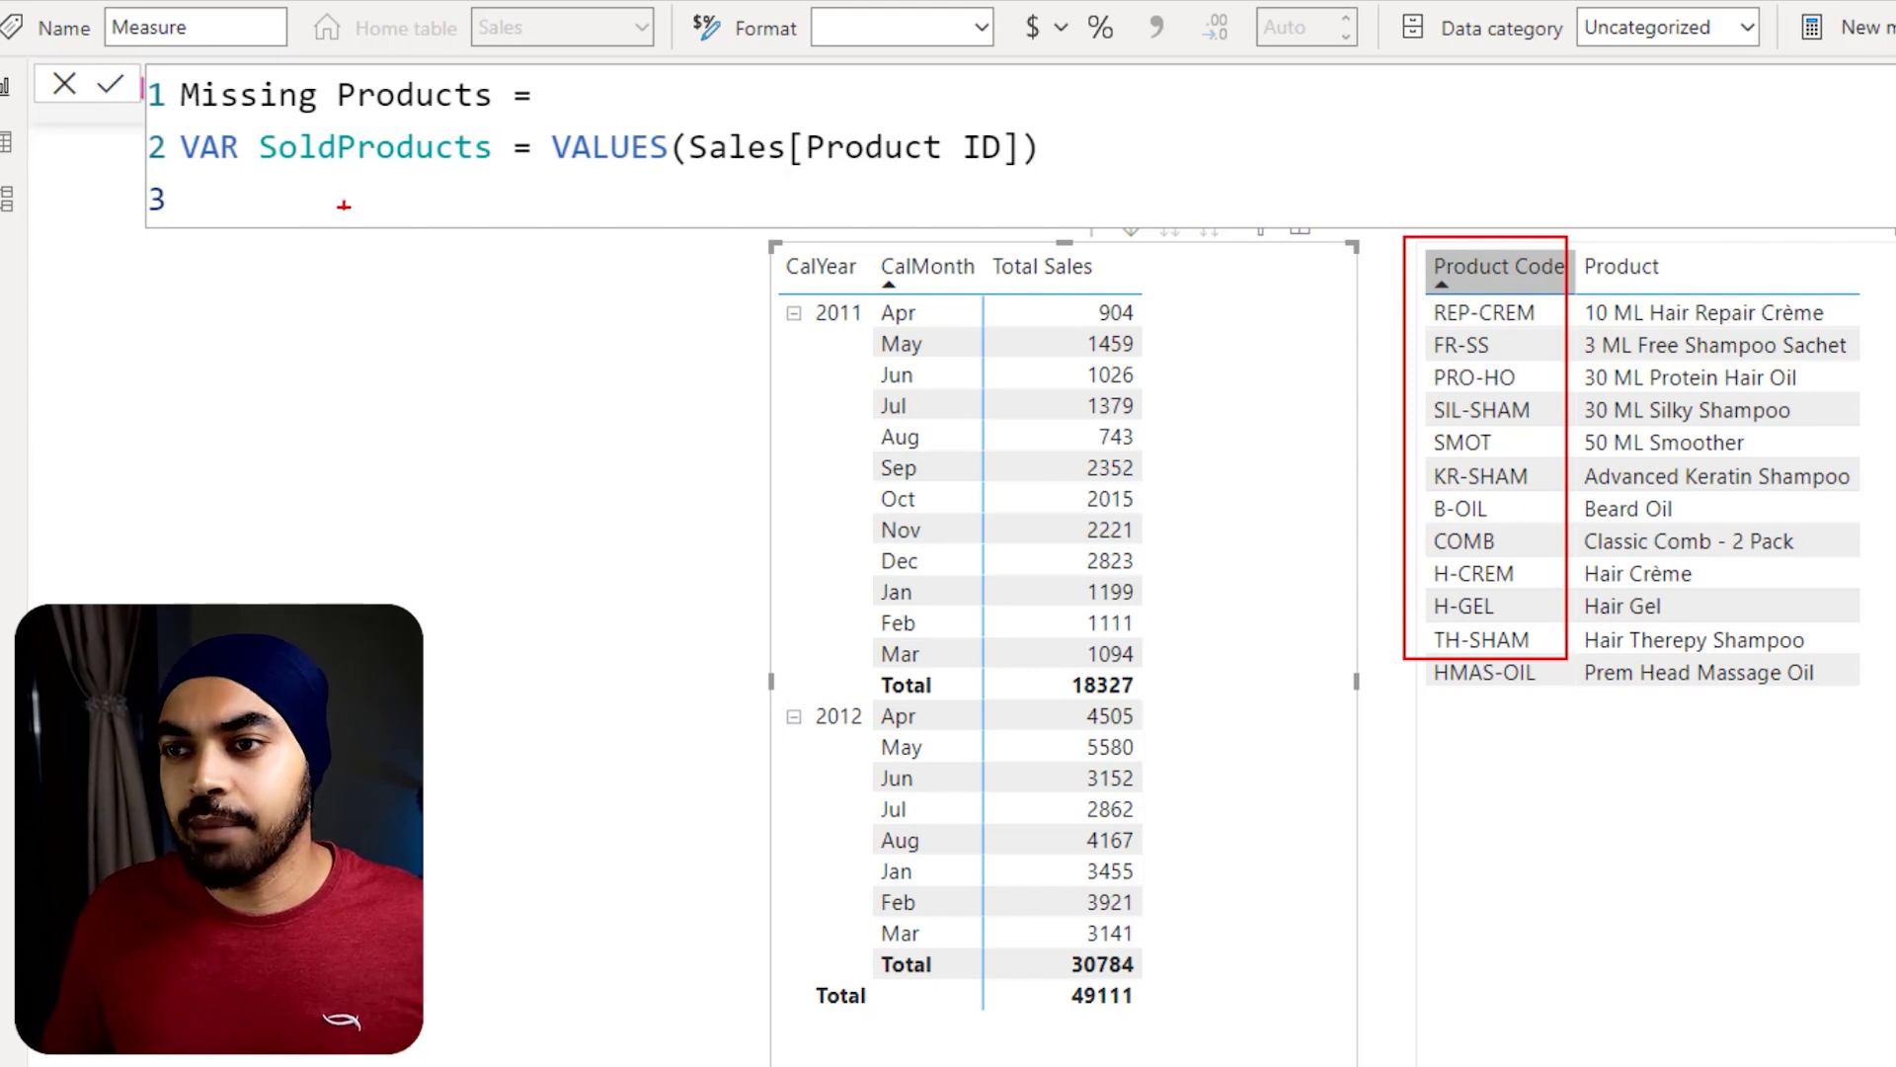
key("Escape")
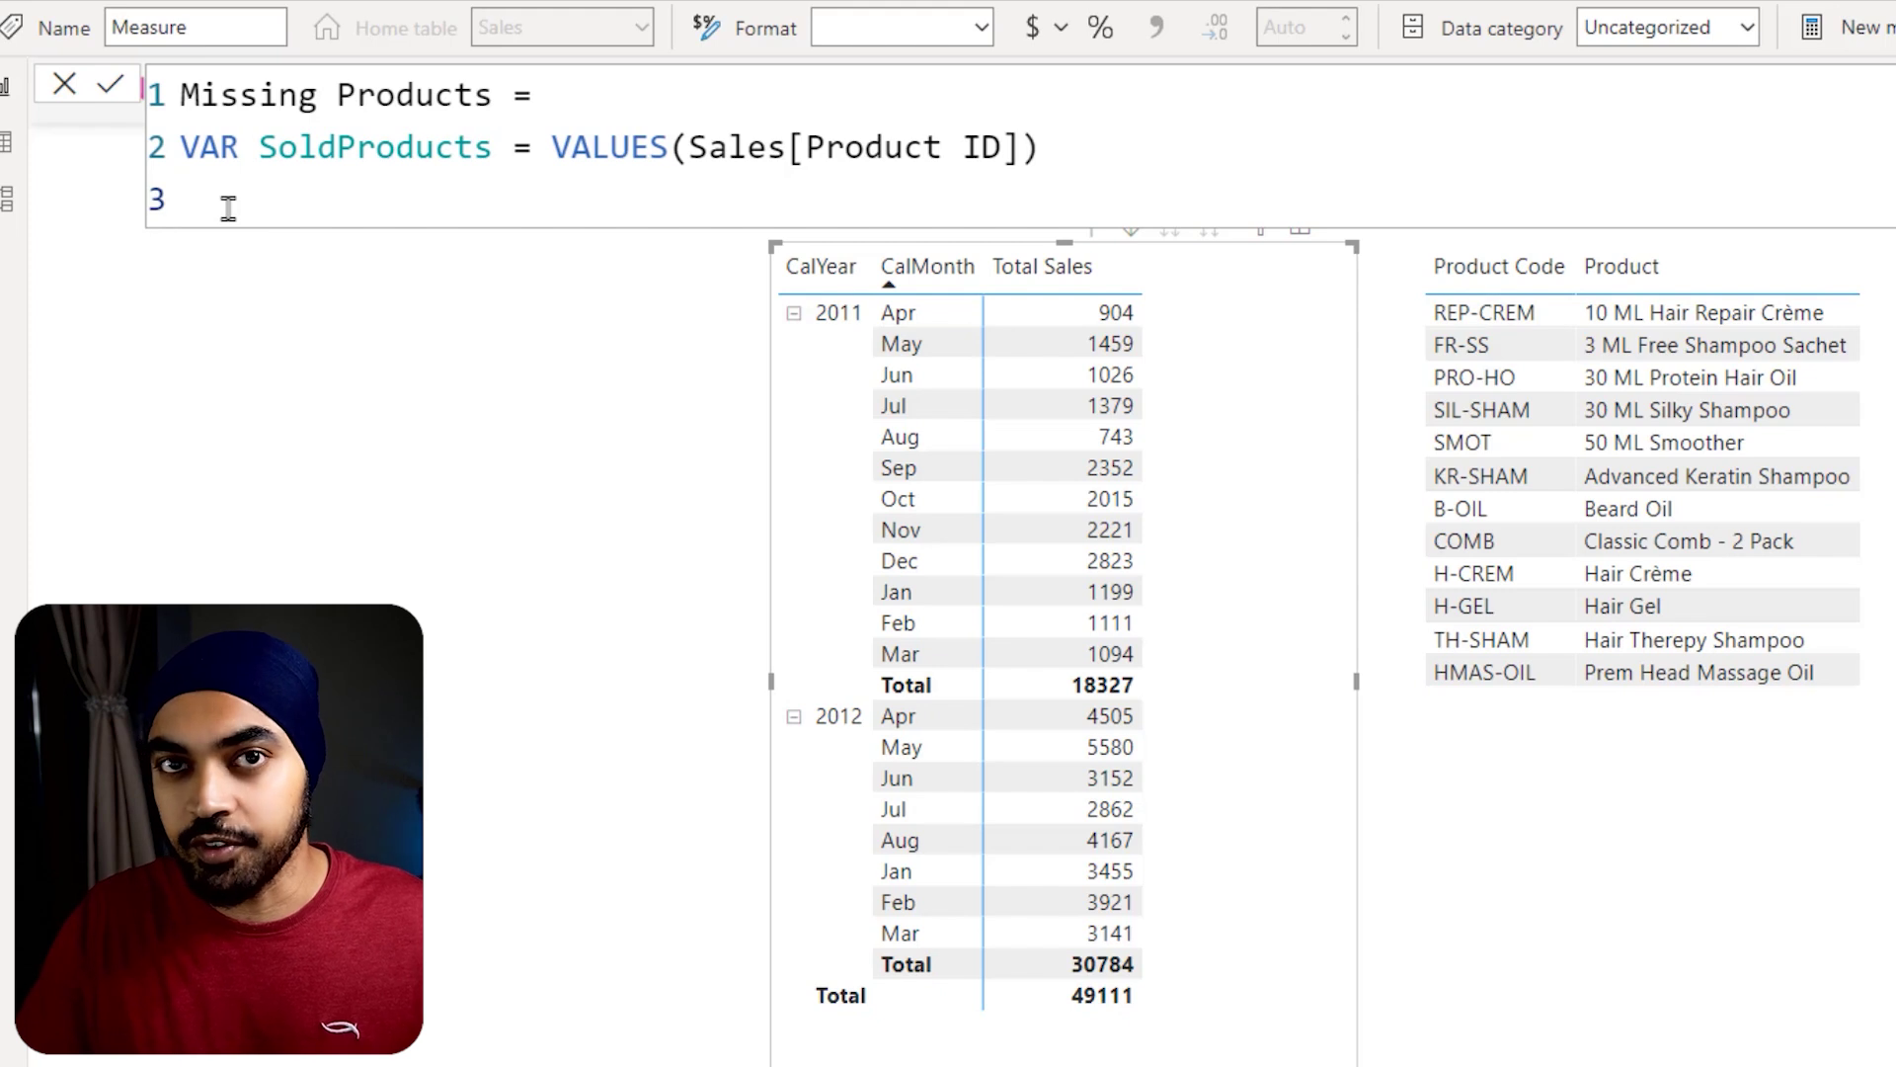
Step: Define a second variable, ProductsAvailable, as ALL(Products[Product Code])
type("VAR Pr")
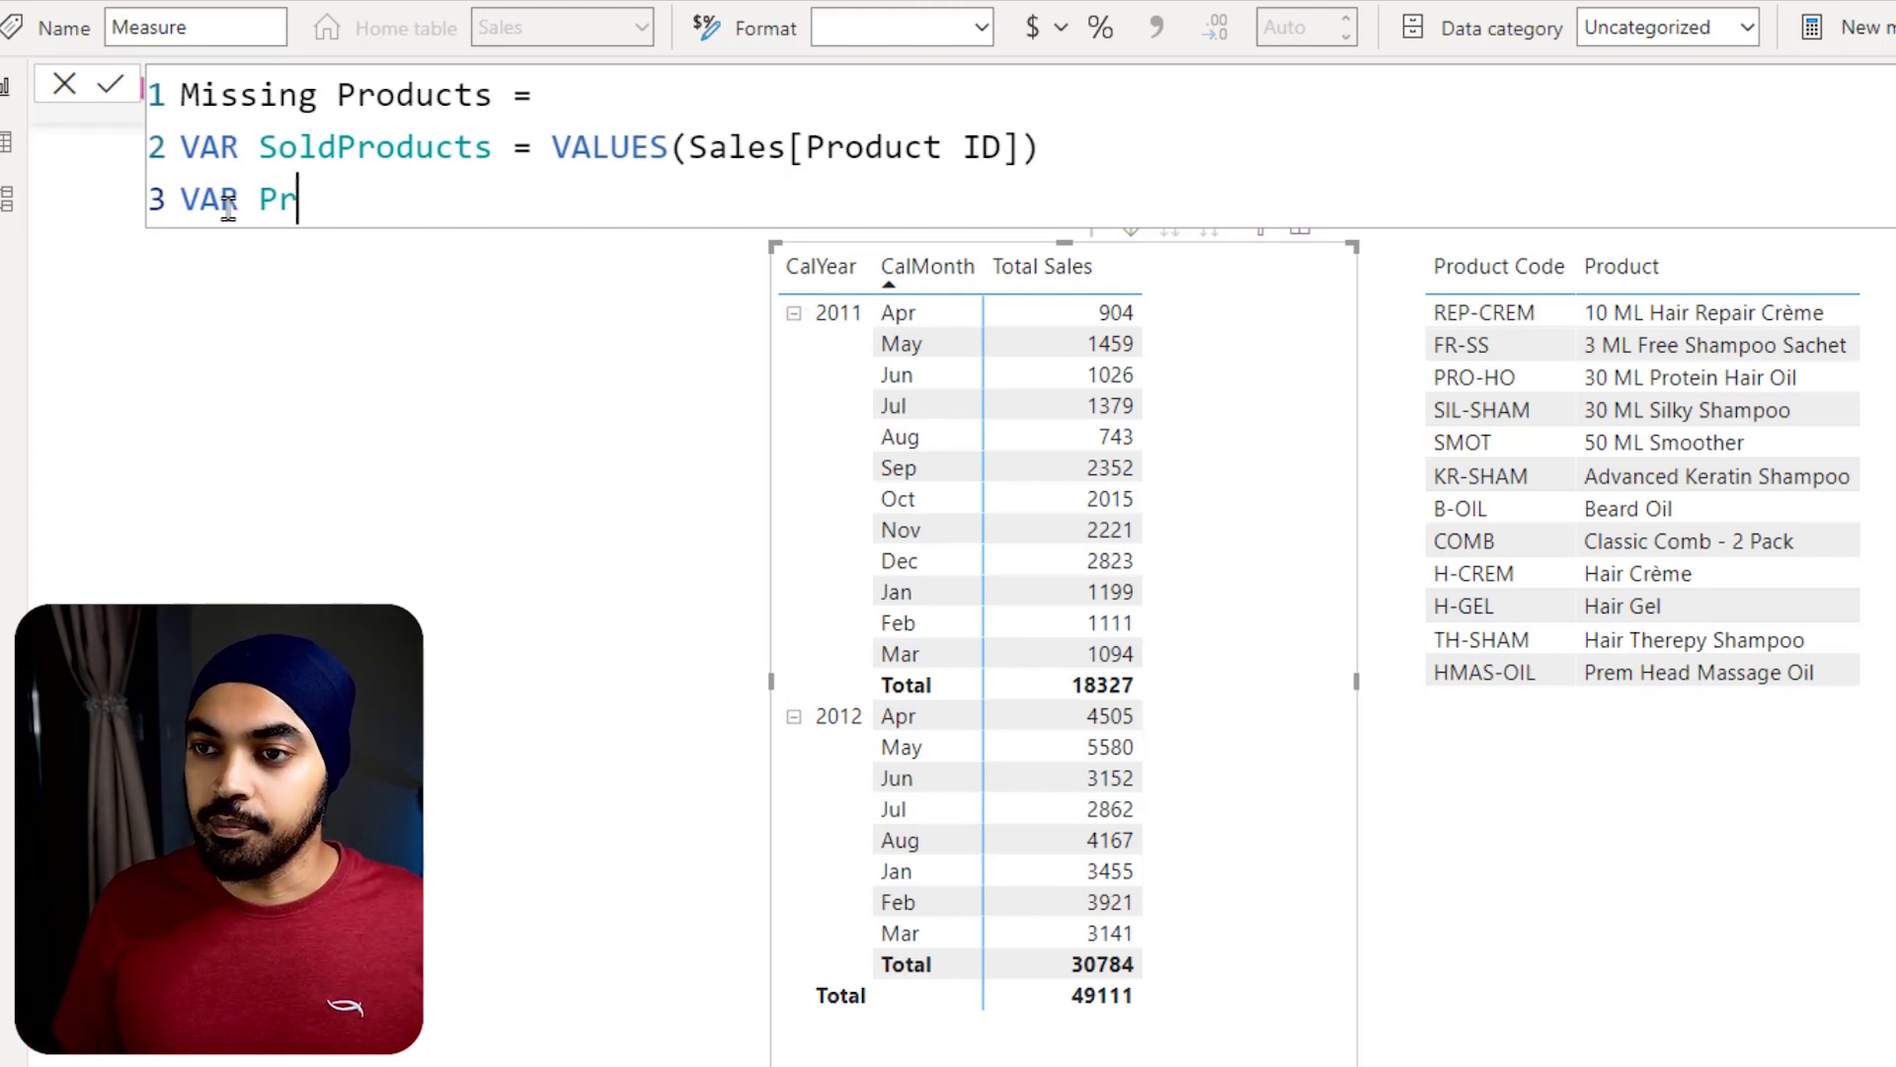
type("oductsAvai")
key("BackSpace")
type("ailable = al")
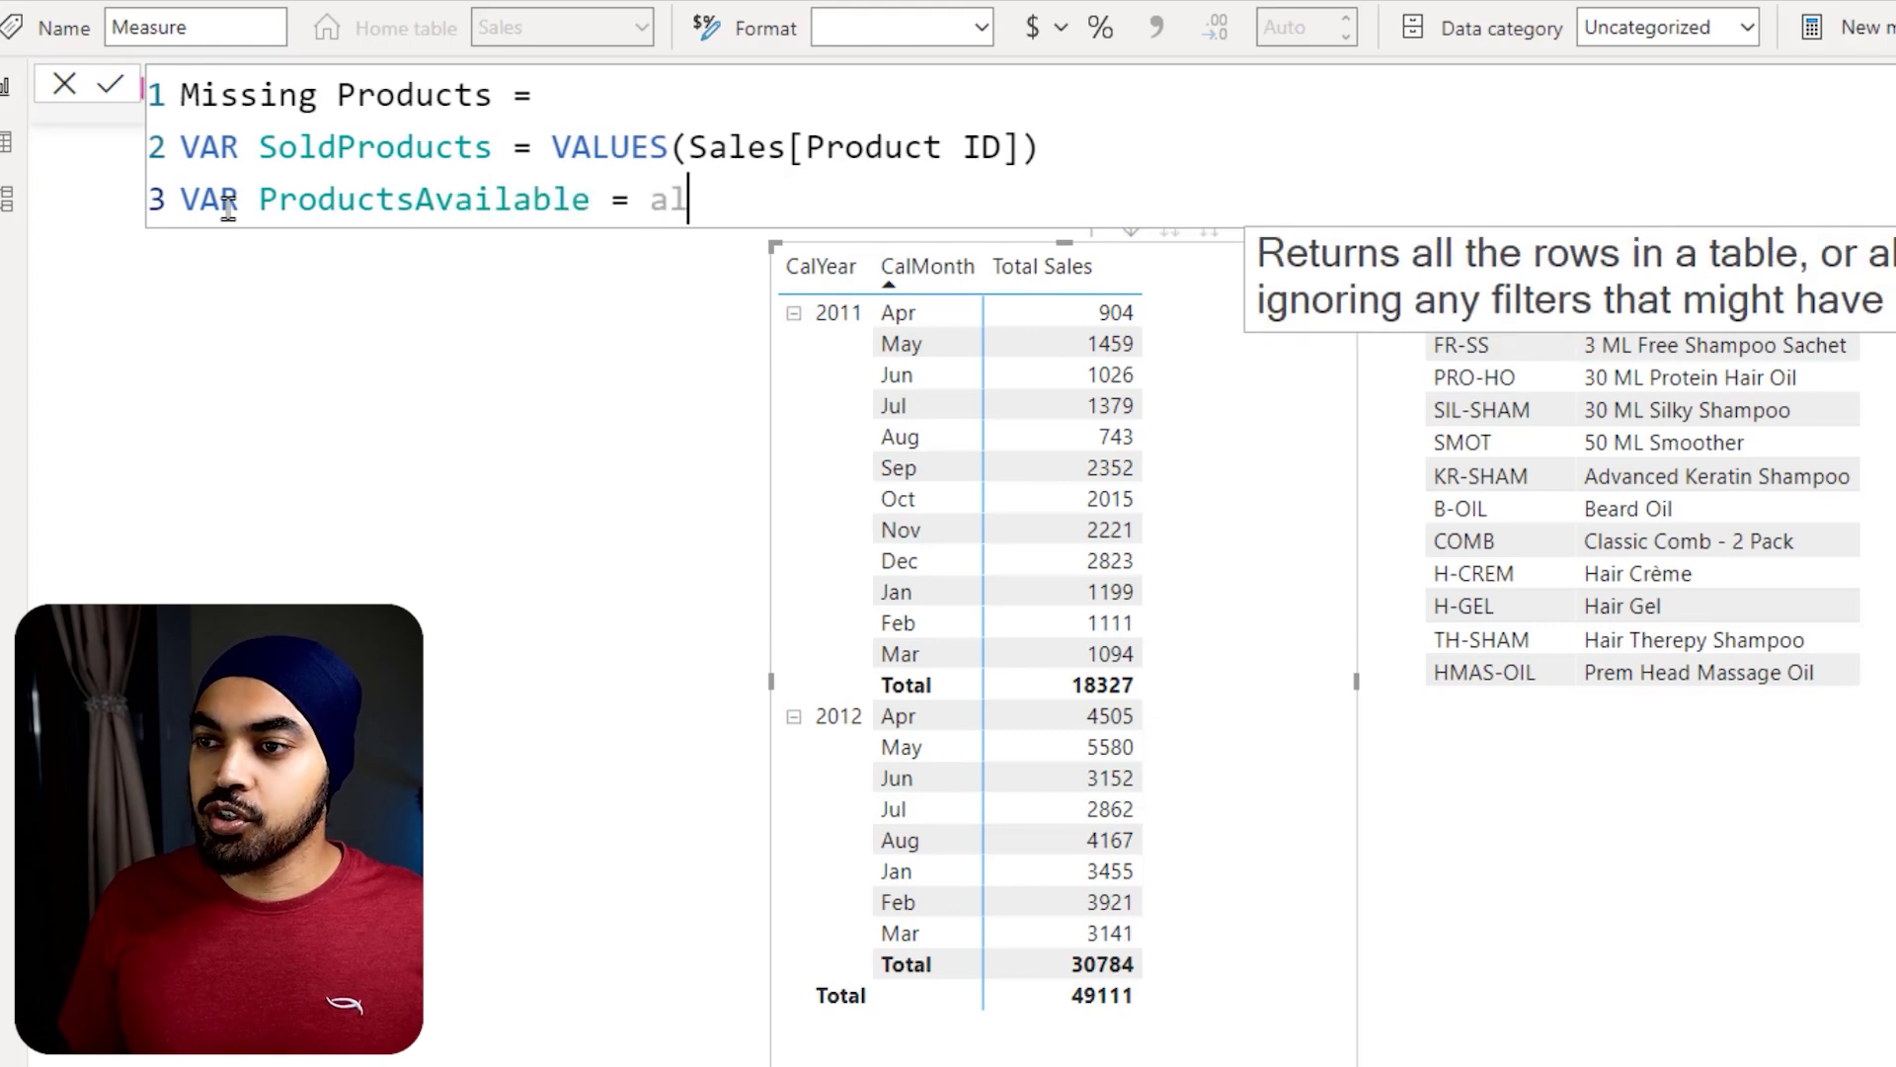
key("Tab")
type("pro")
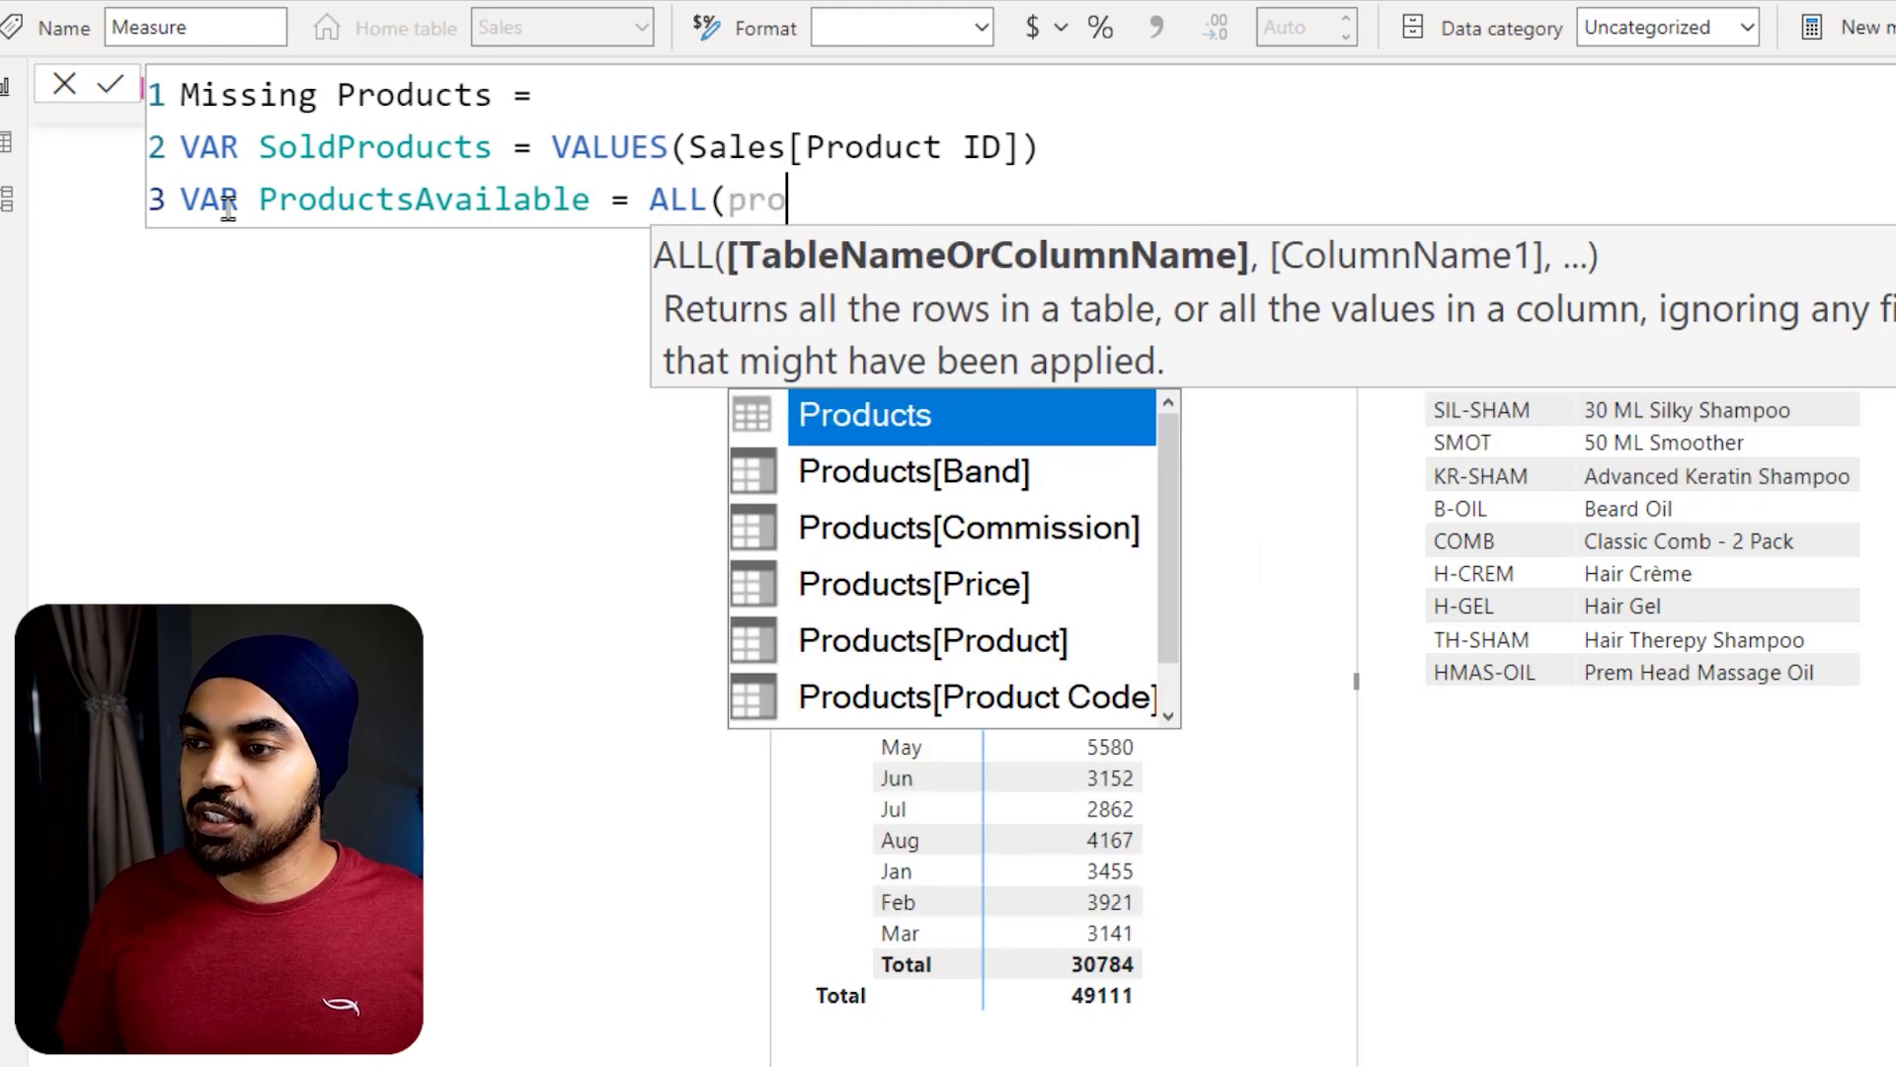
key("Down")
key("Down")
key("Down")
key("Down")
key("Down")
key("Tab")
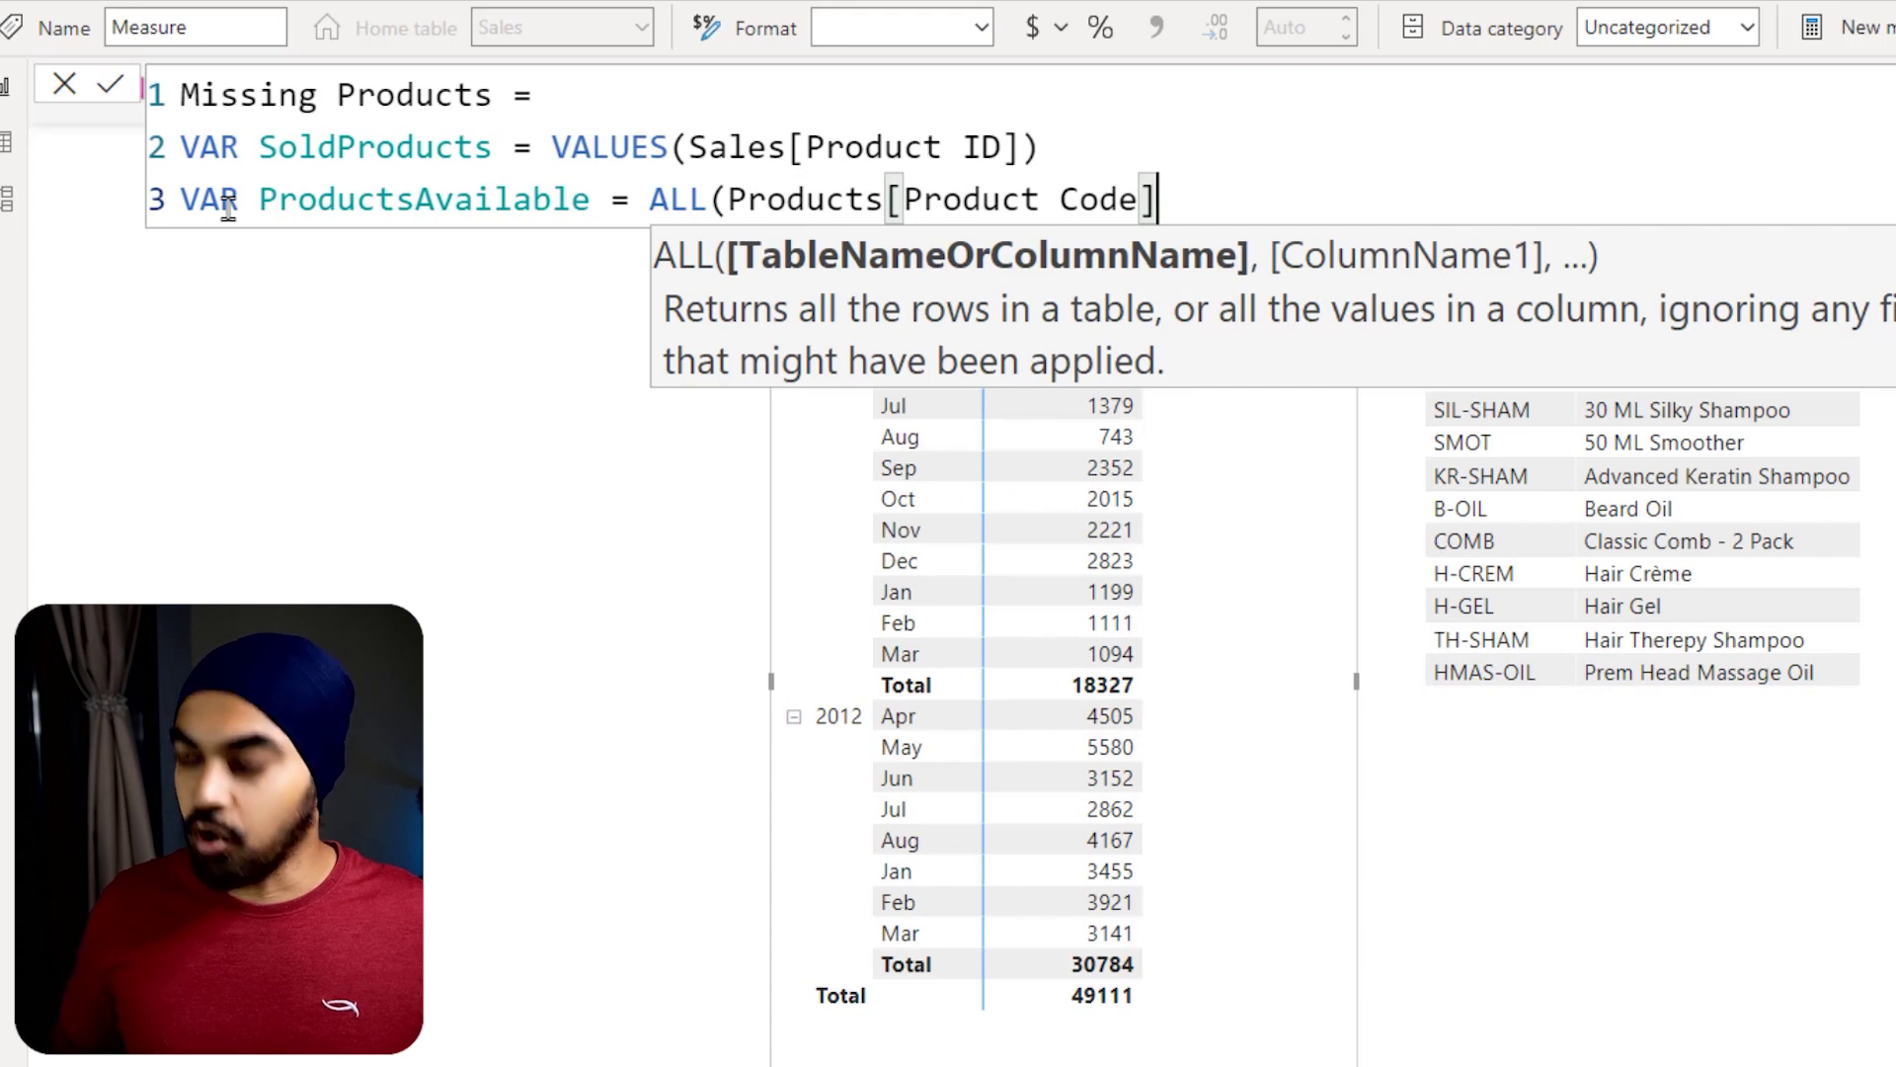
type(")")
key("Return")
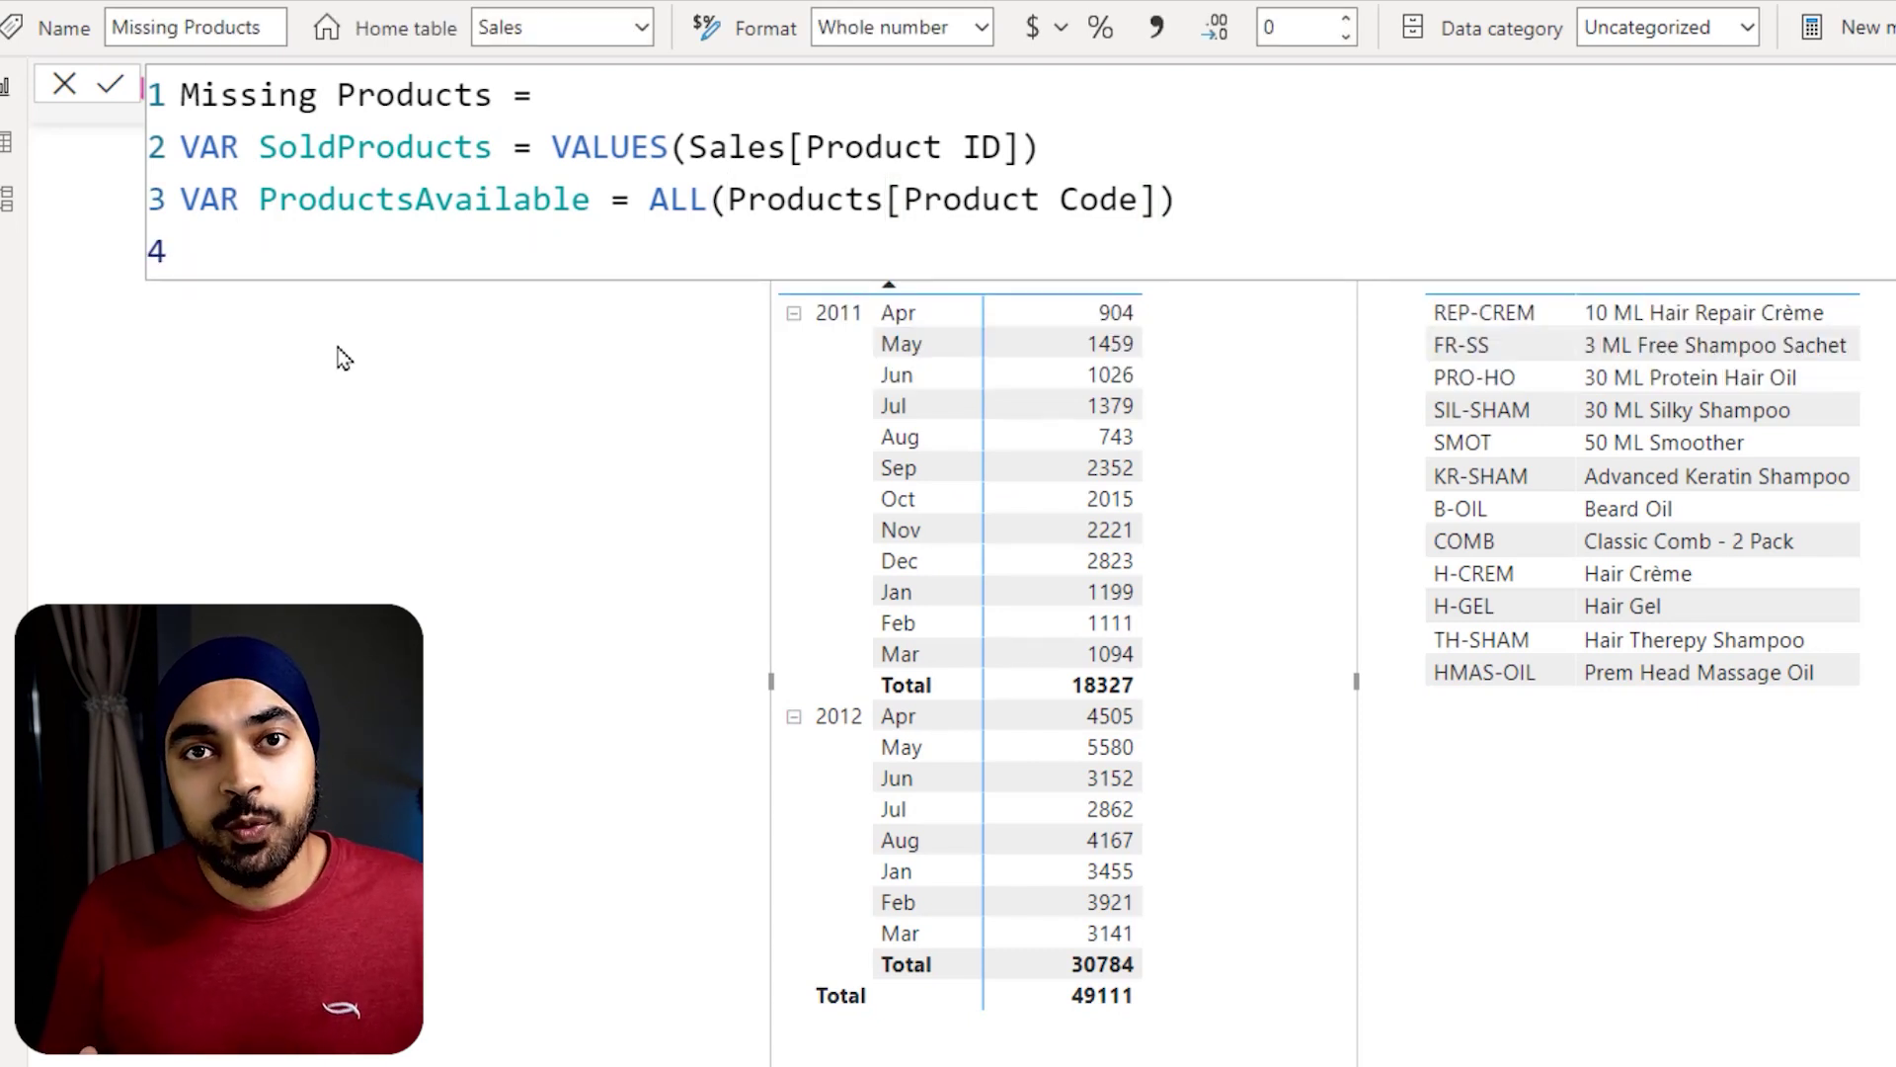
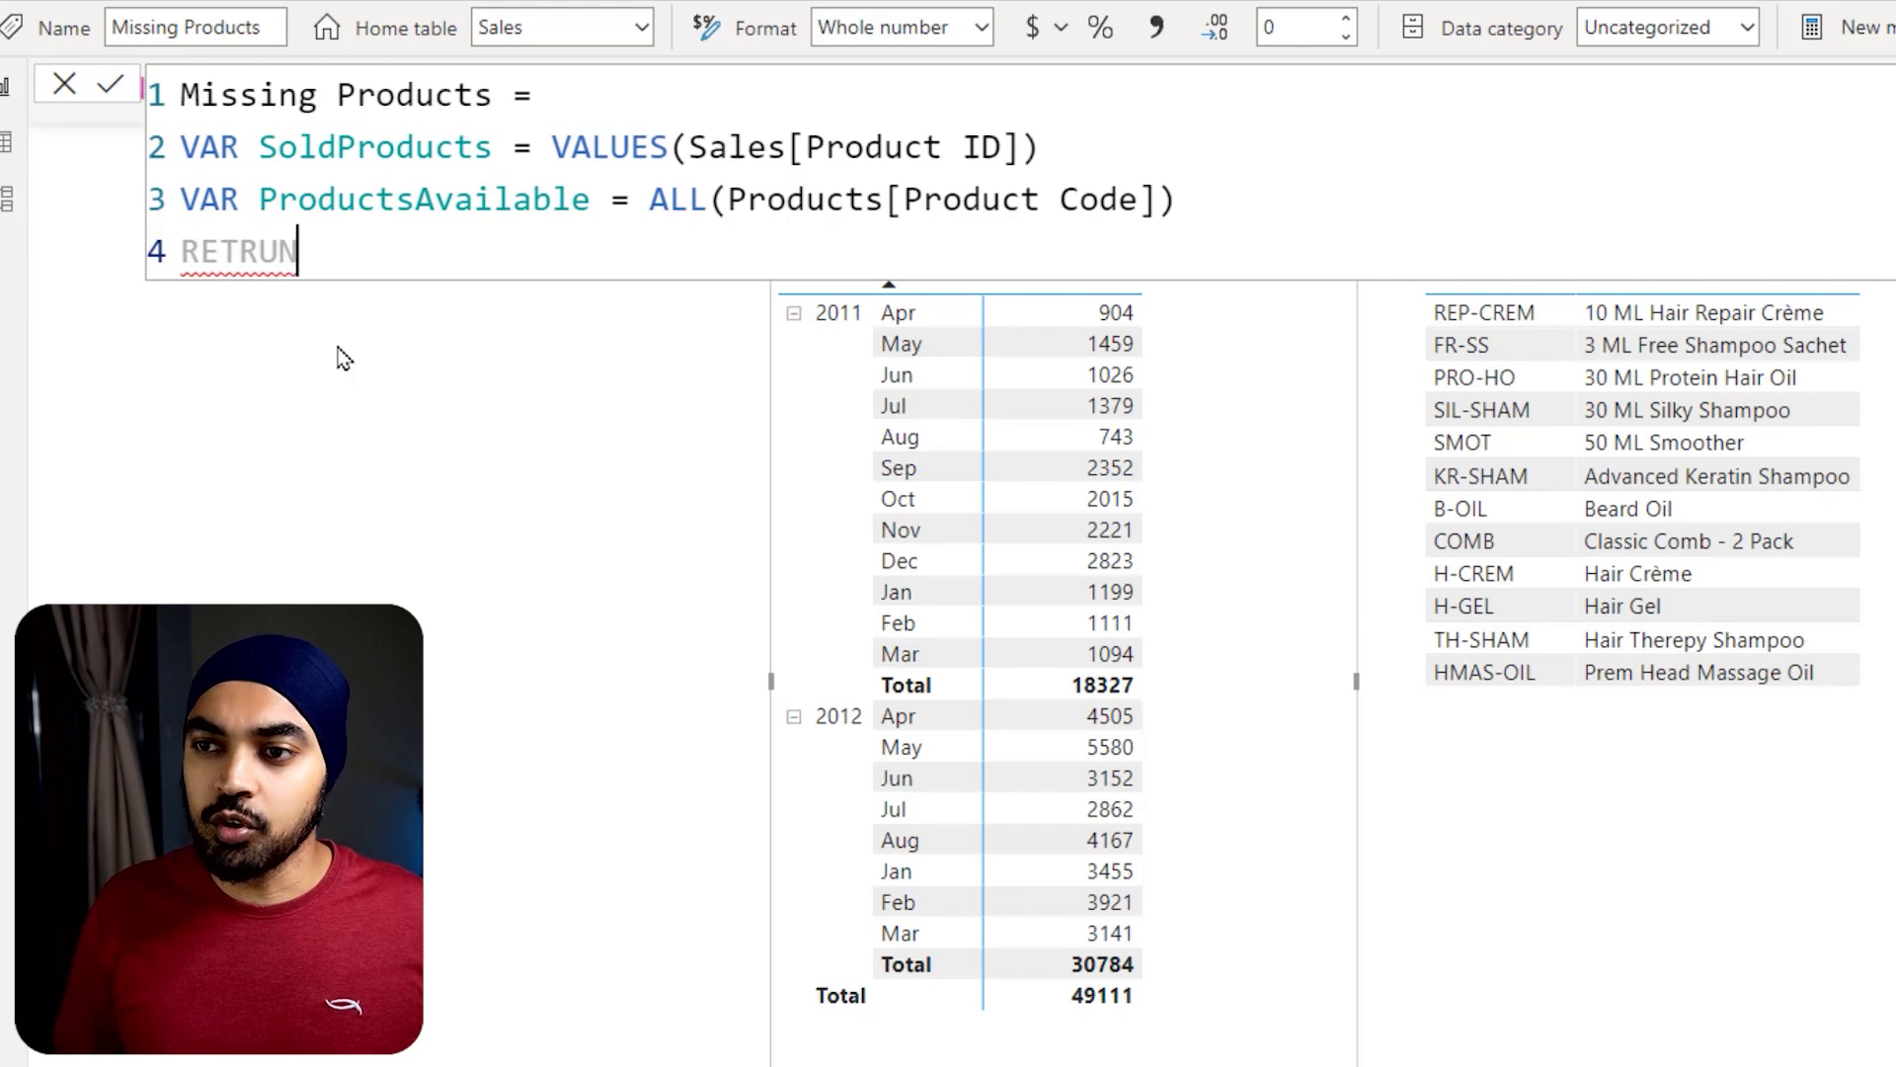
Step: Add a RETURN clause below the variables and open an indented IF function under it
type("UNR")
key("Return")
key("BackSpace")
key("BackSpace")
key("BackSpace")
type("RN")
key("Return")
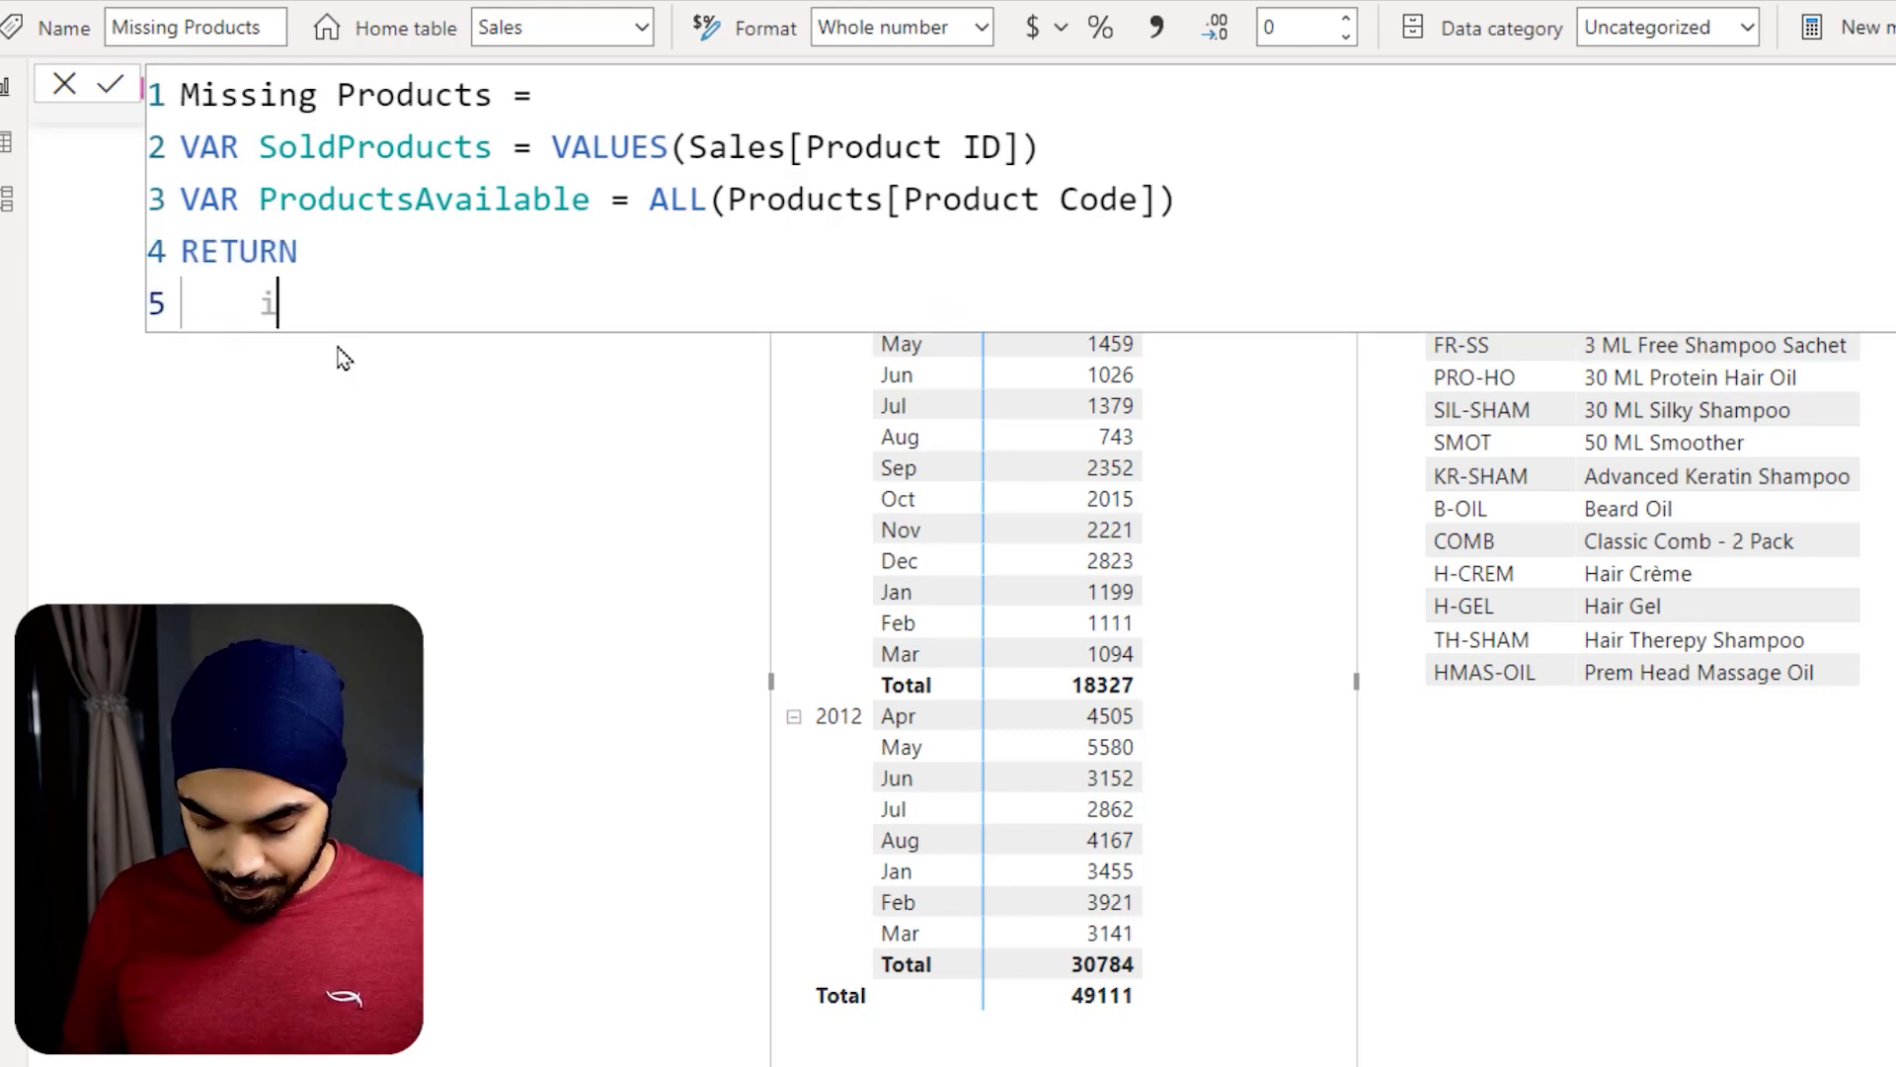
key("Tab")
type("IF(")
key("Return")
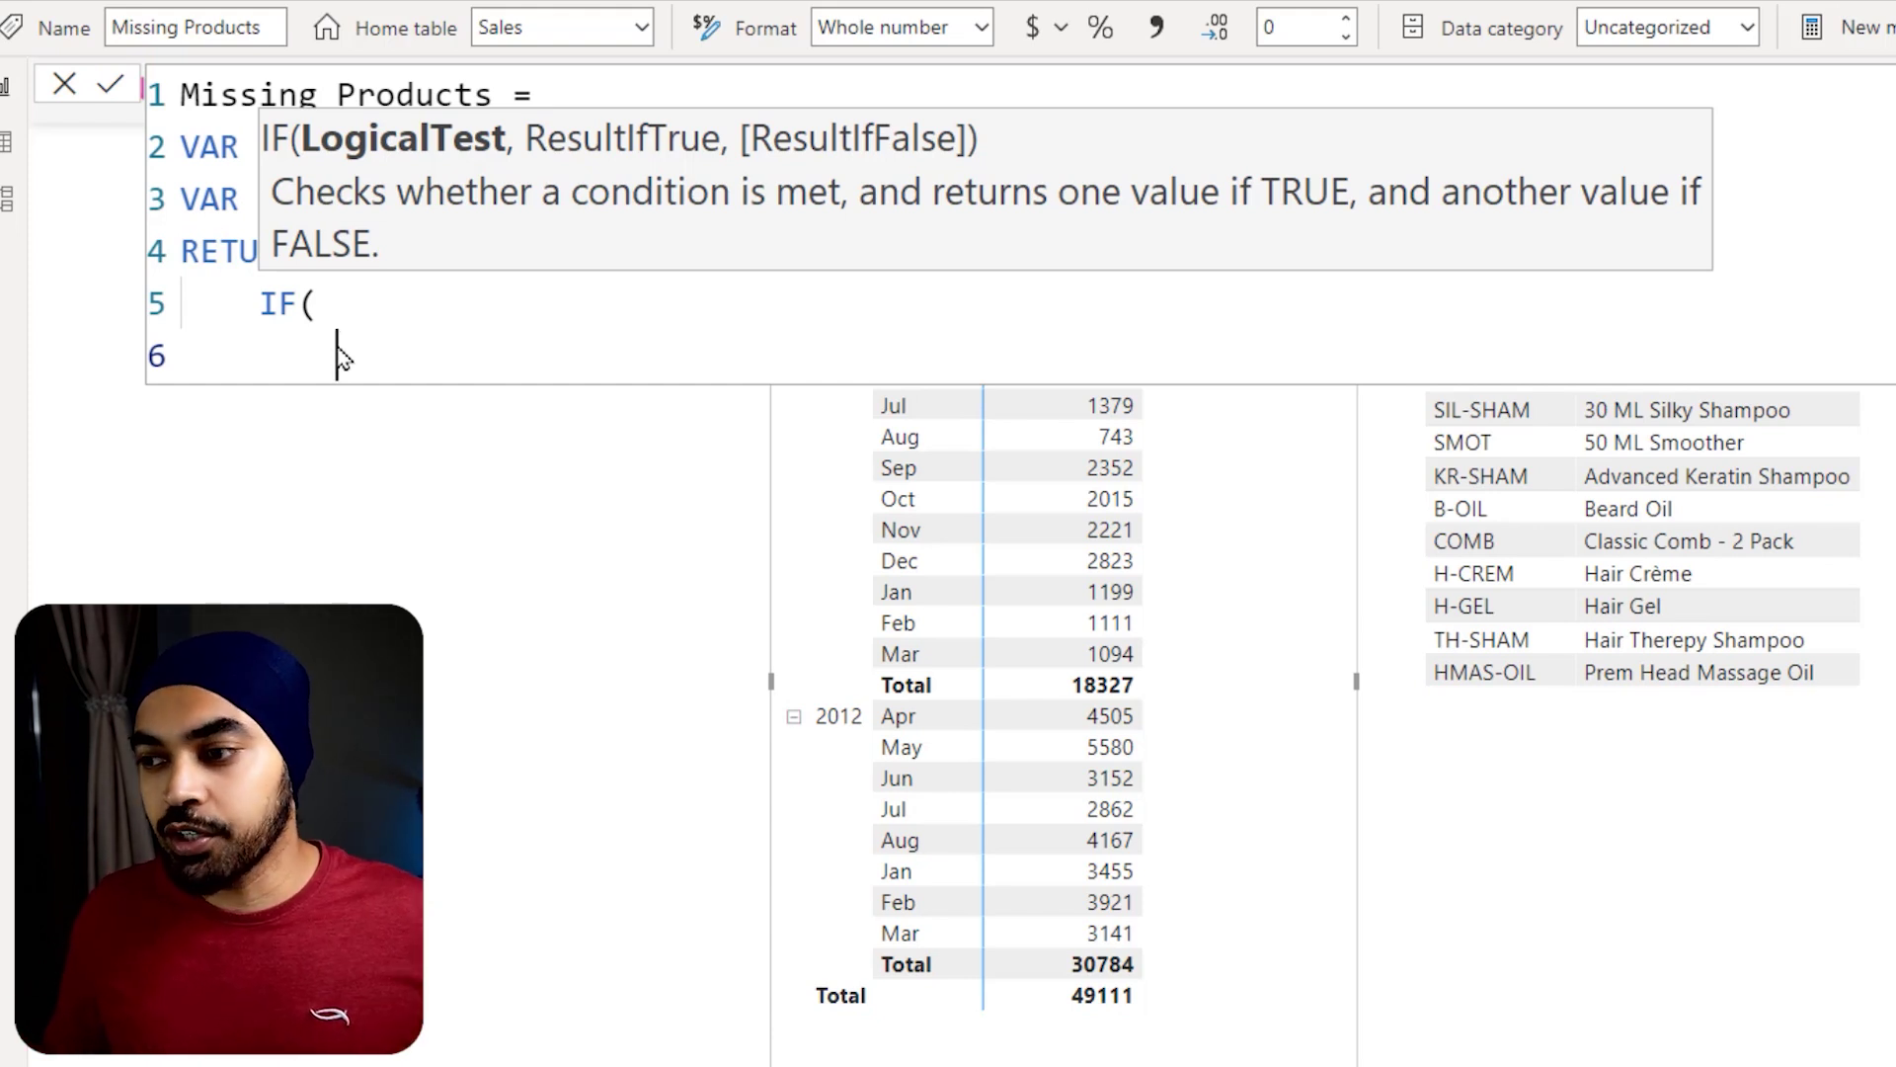
left_click_drag(1072, 533, 1156, 583)
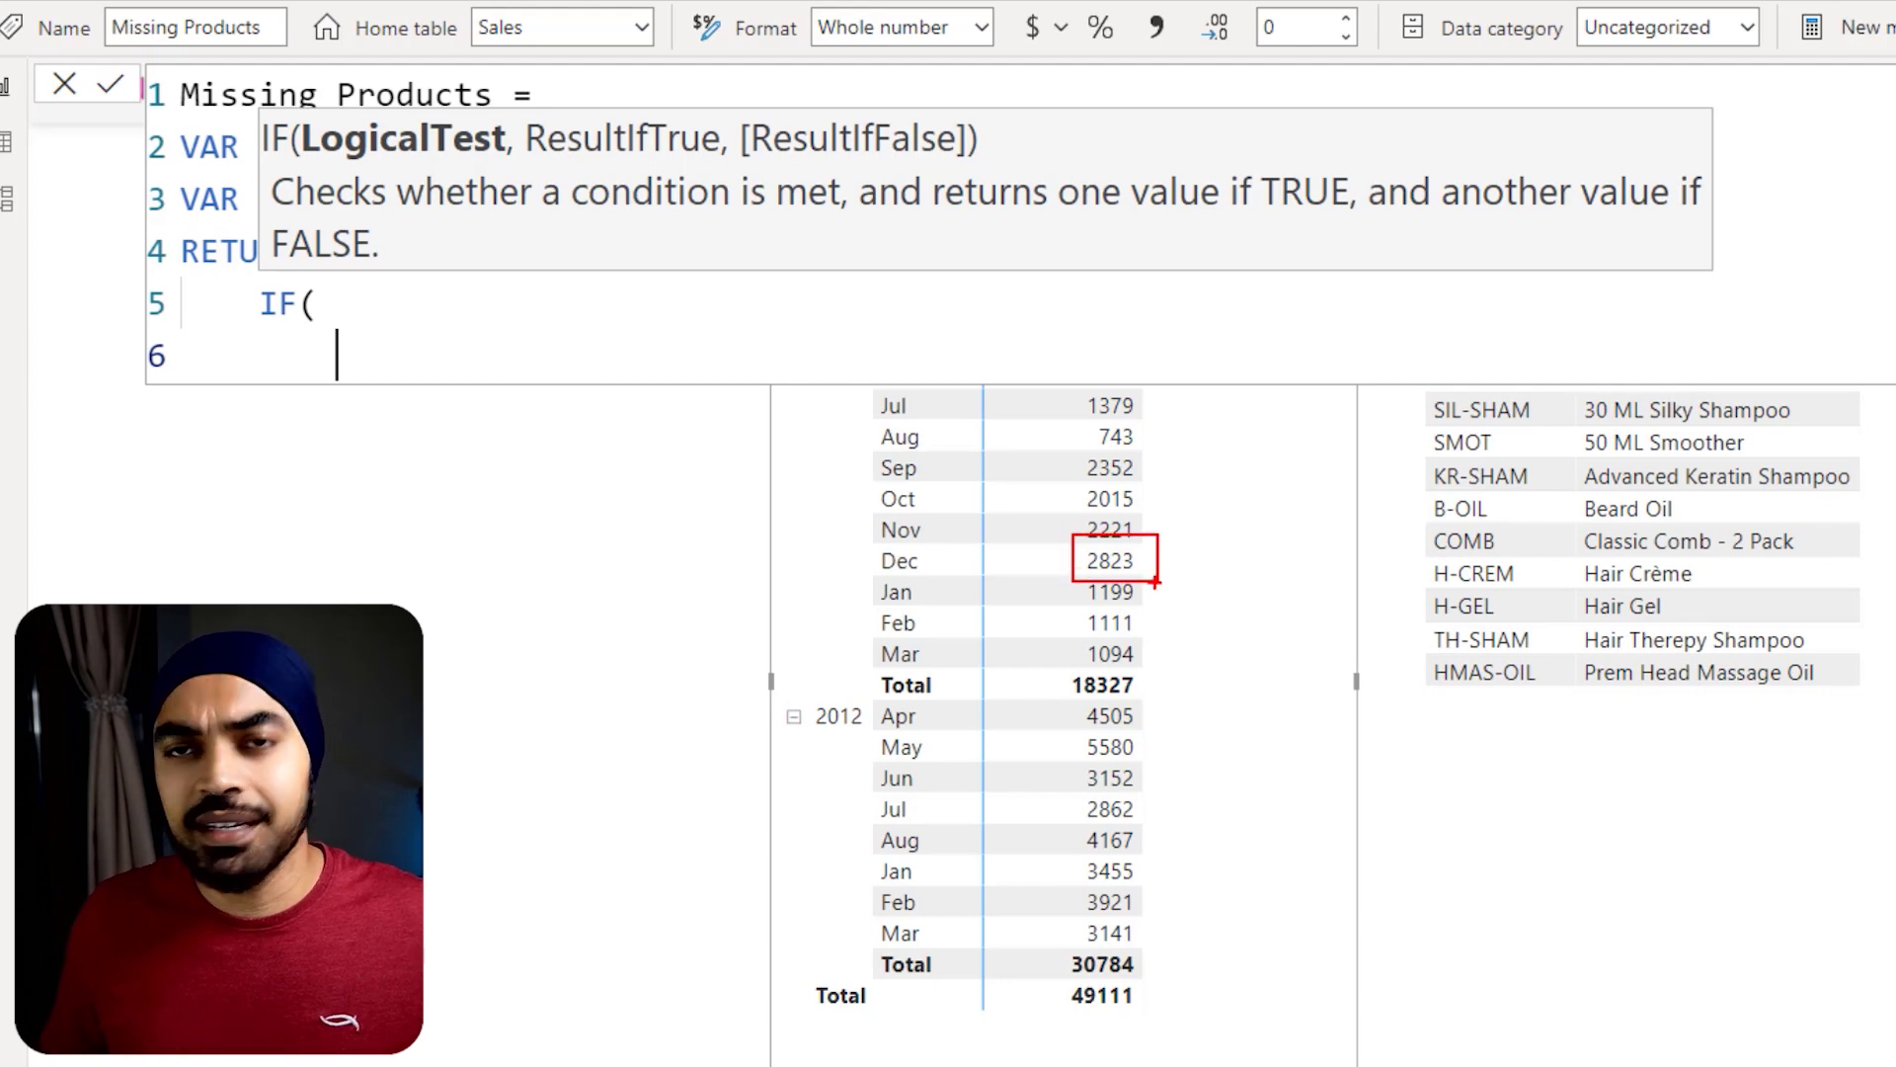
key("Escape")
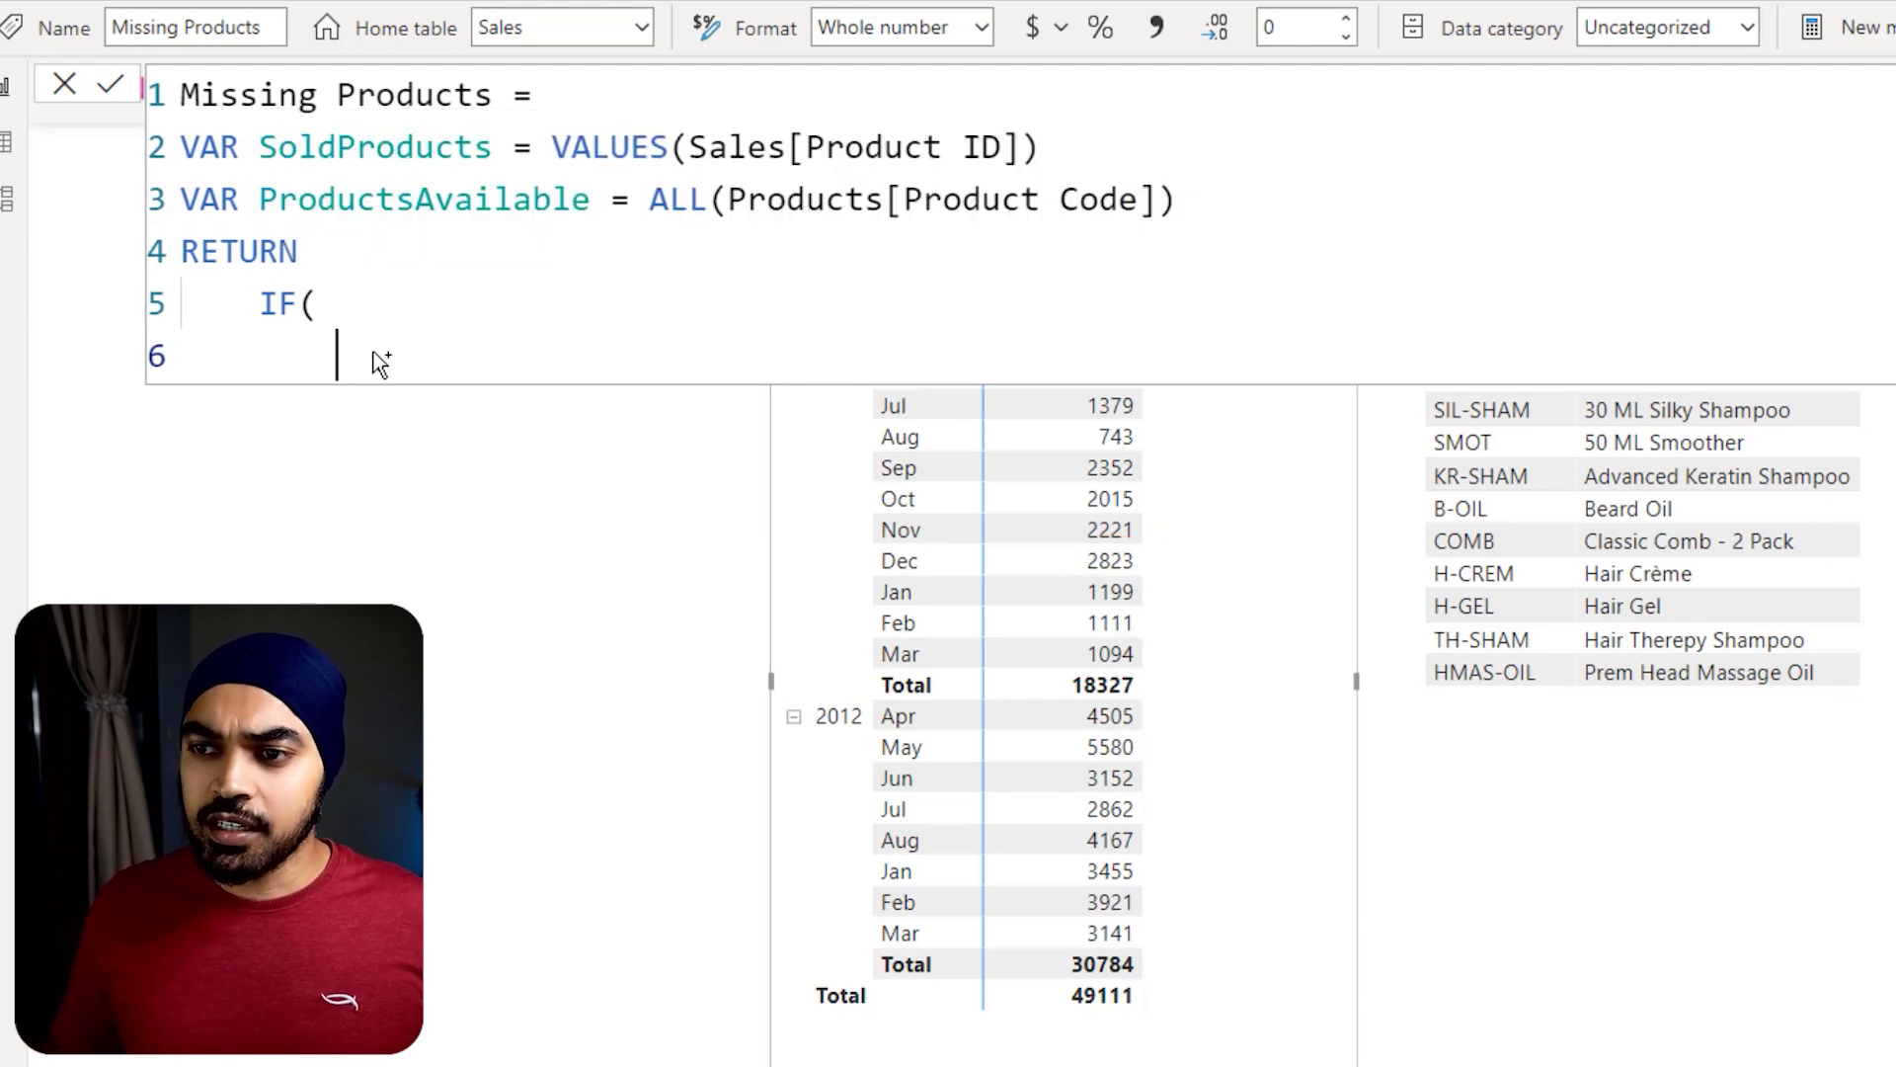
Step: Enter the [Total Sales] measure as the logical test of the IF function
type("to")
key("Down")
key("Down")
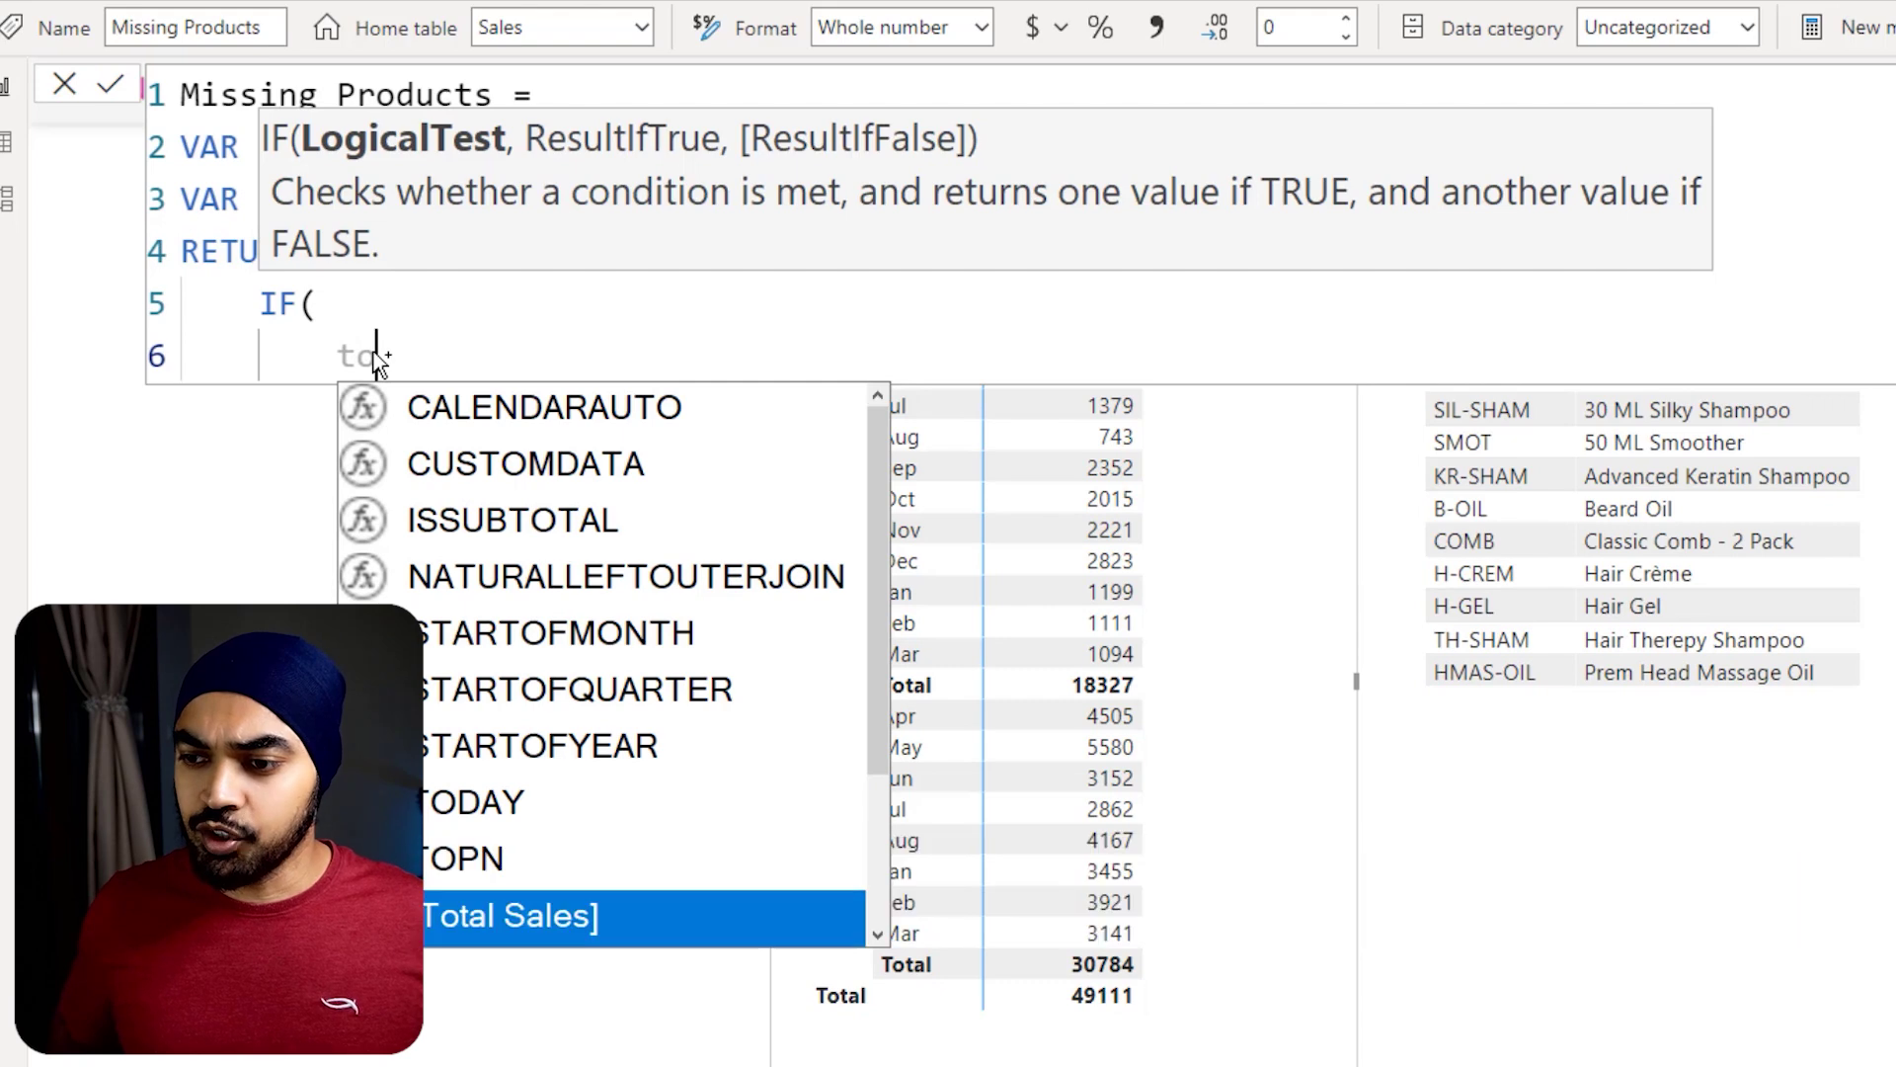
key("Tab")
type("<> b")
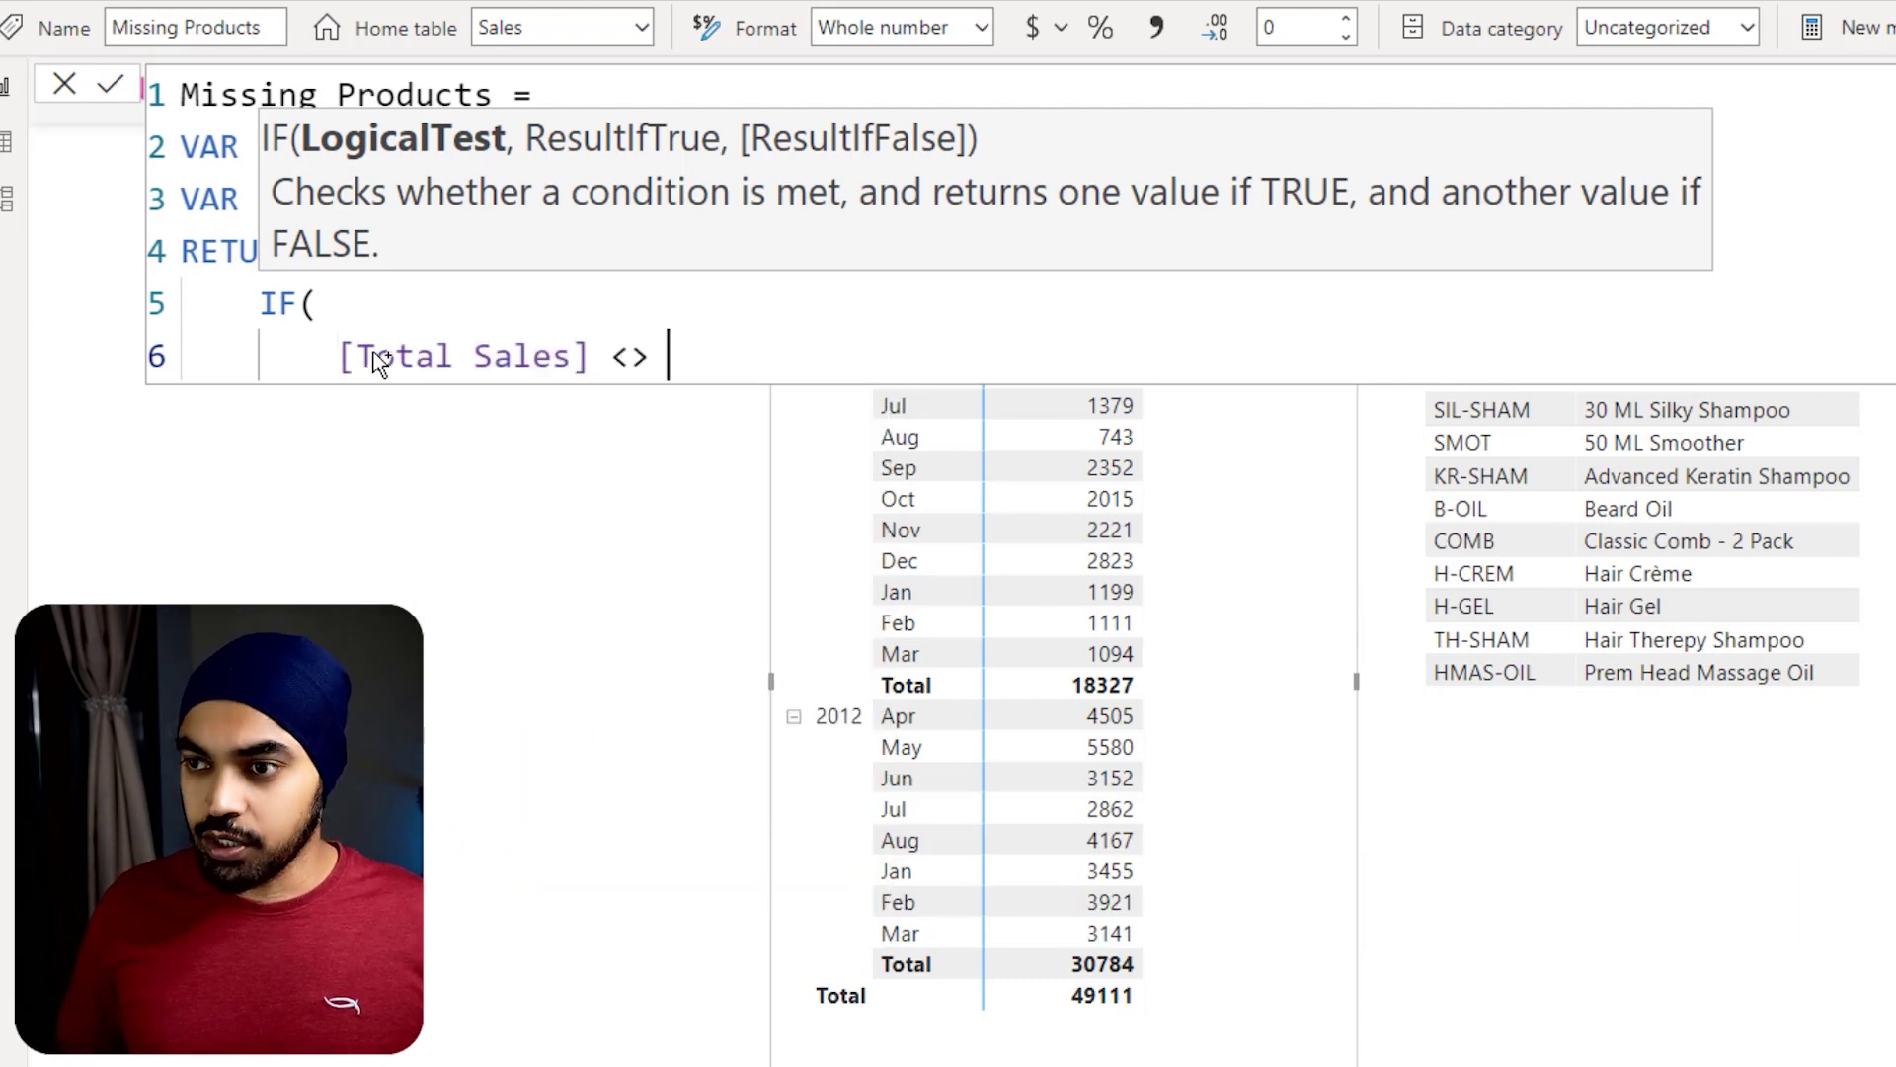
key("Down")
key("Down")
key("Tab")
key("ctrl+shift+Left")
key("ctrl+shift+Left")
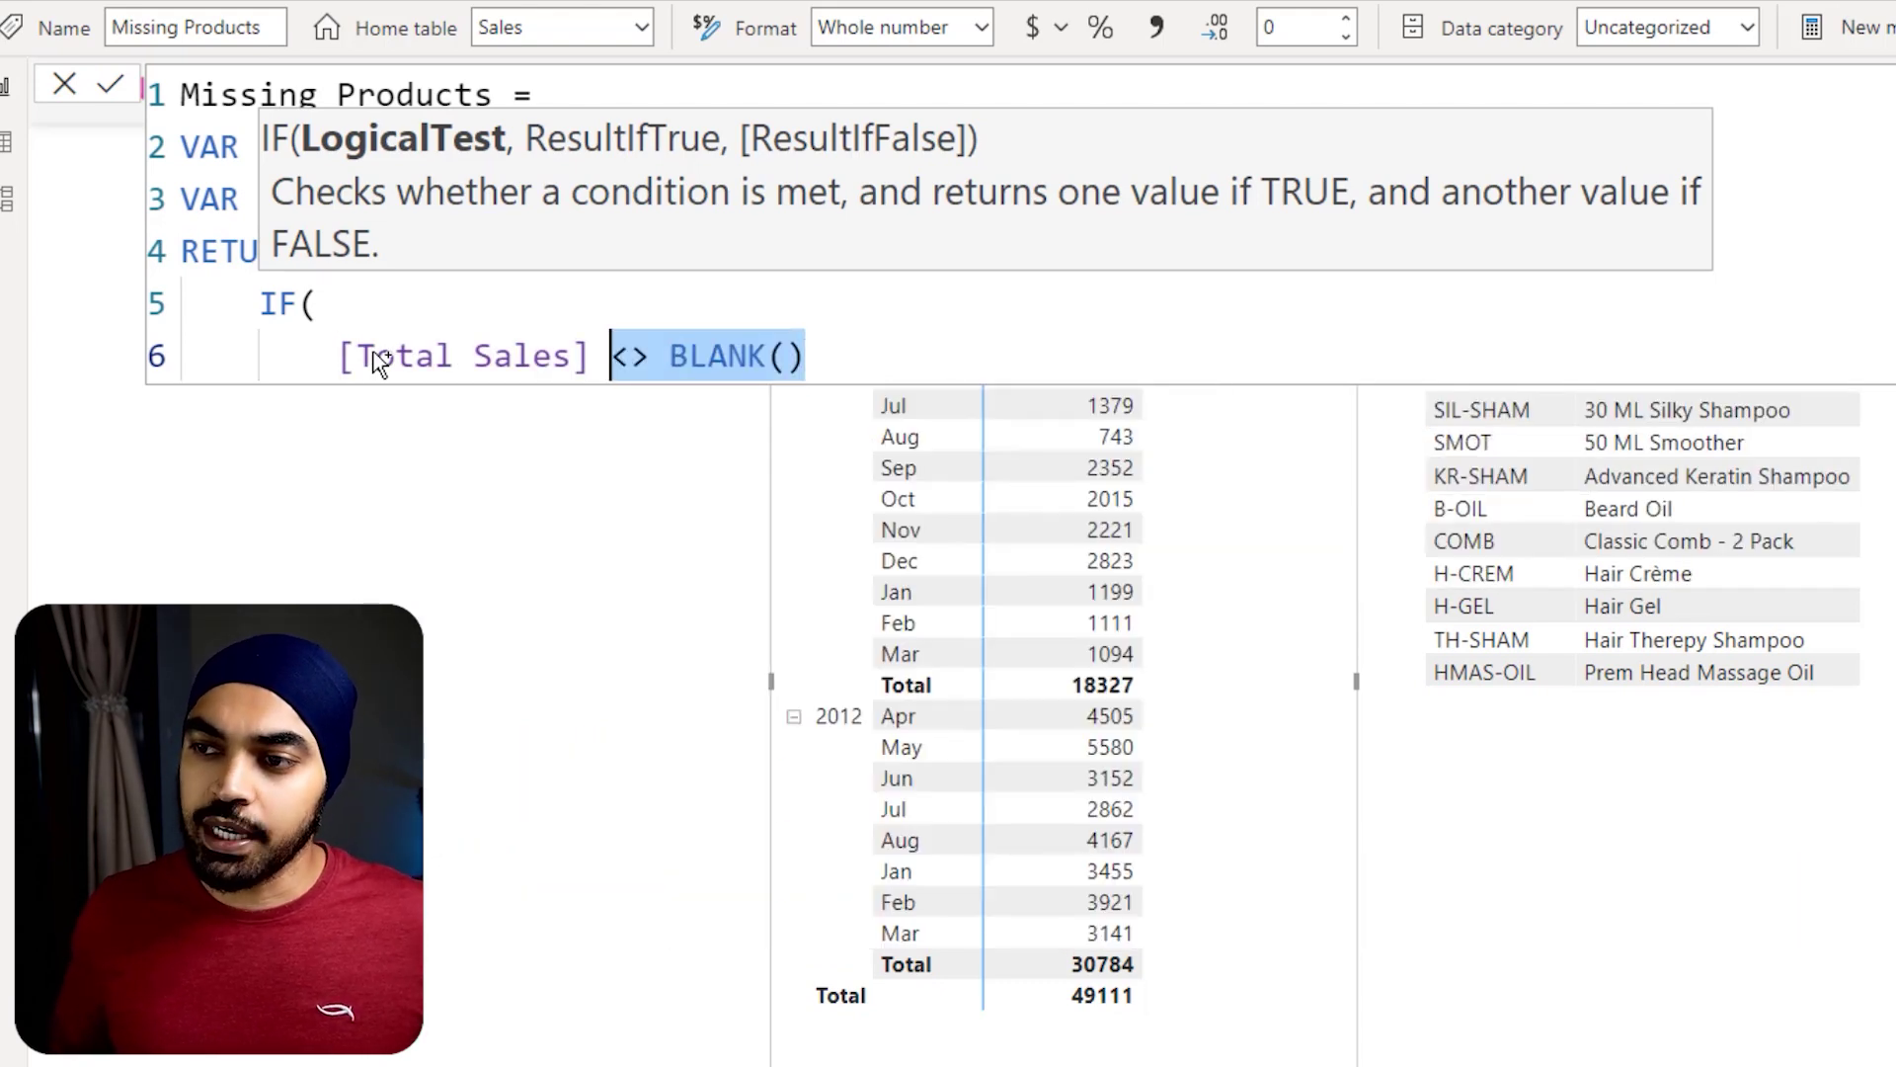
key("BackSpace")
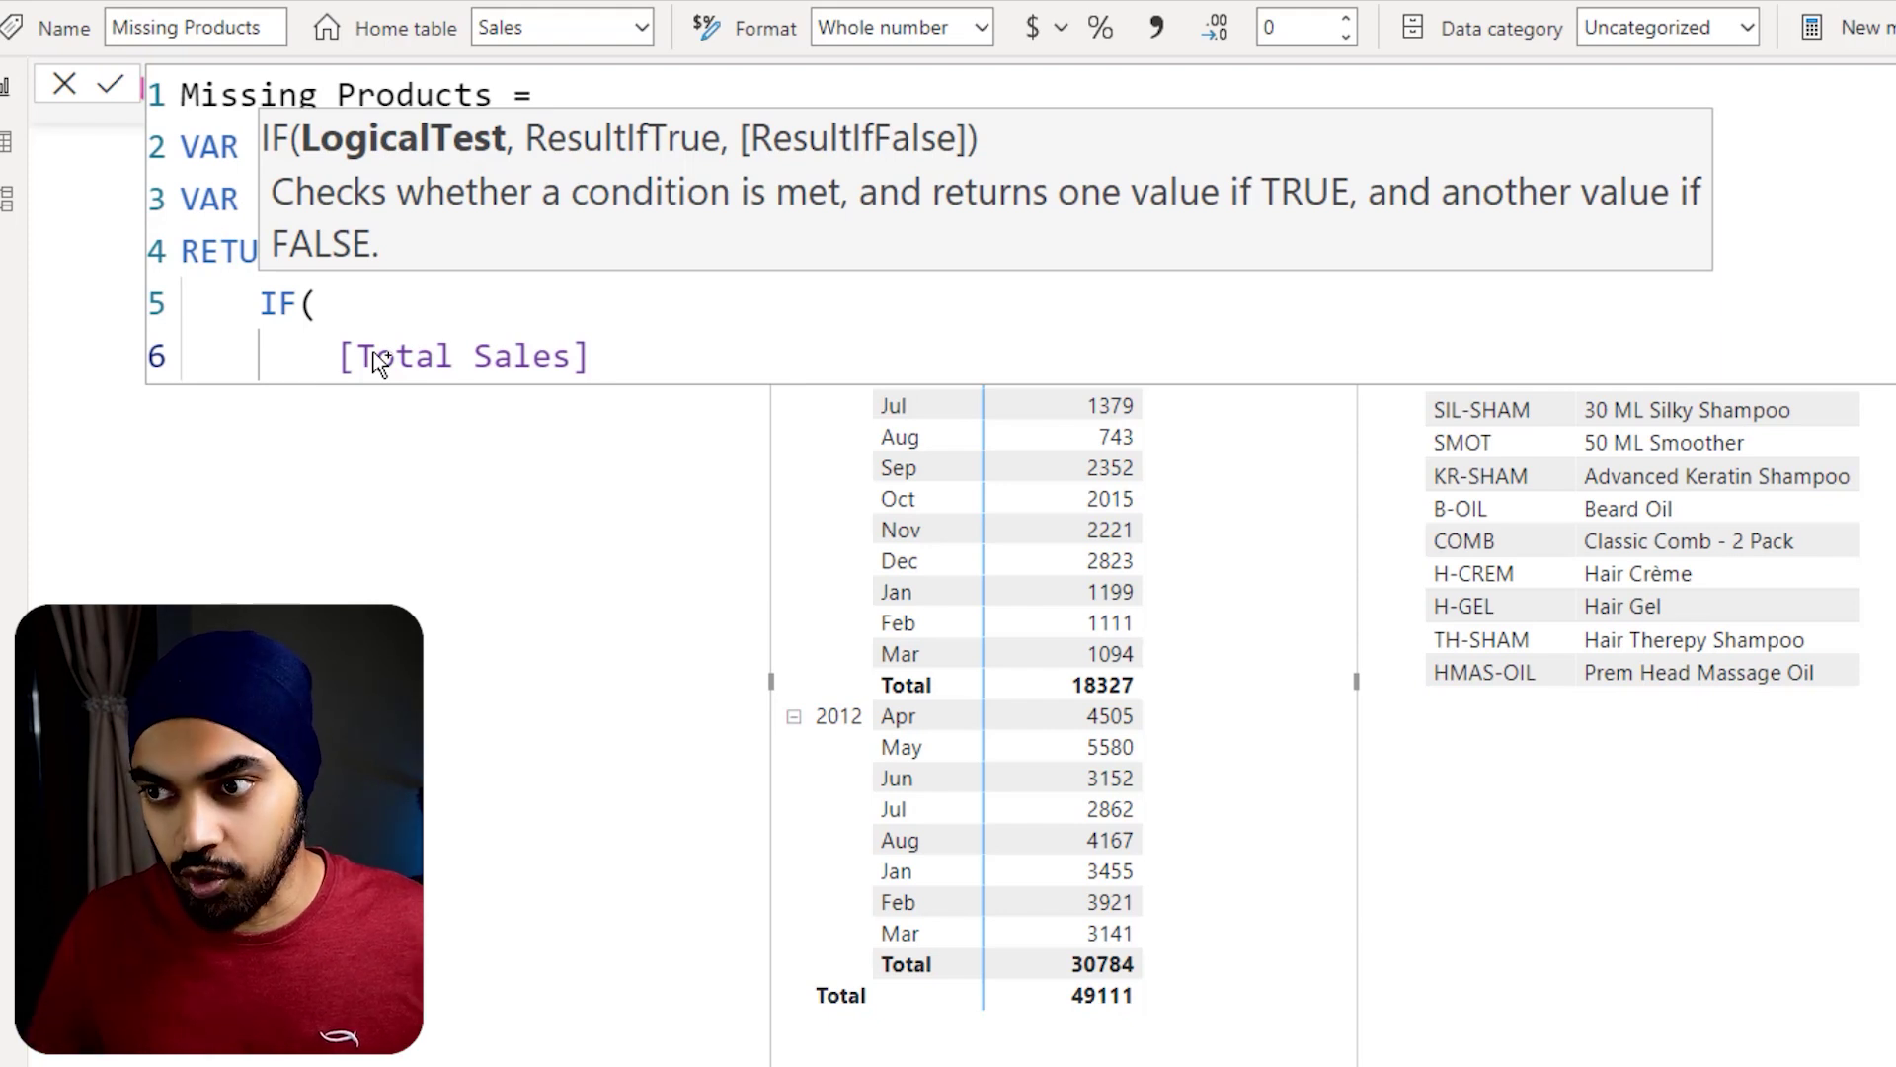
key("BackSpace")
Step: Open an EXCEPT function on a new line as the IF function's true result
type(",")
key("Return")
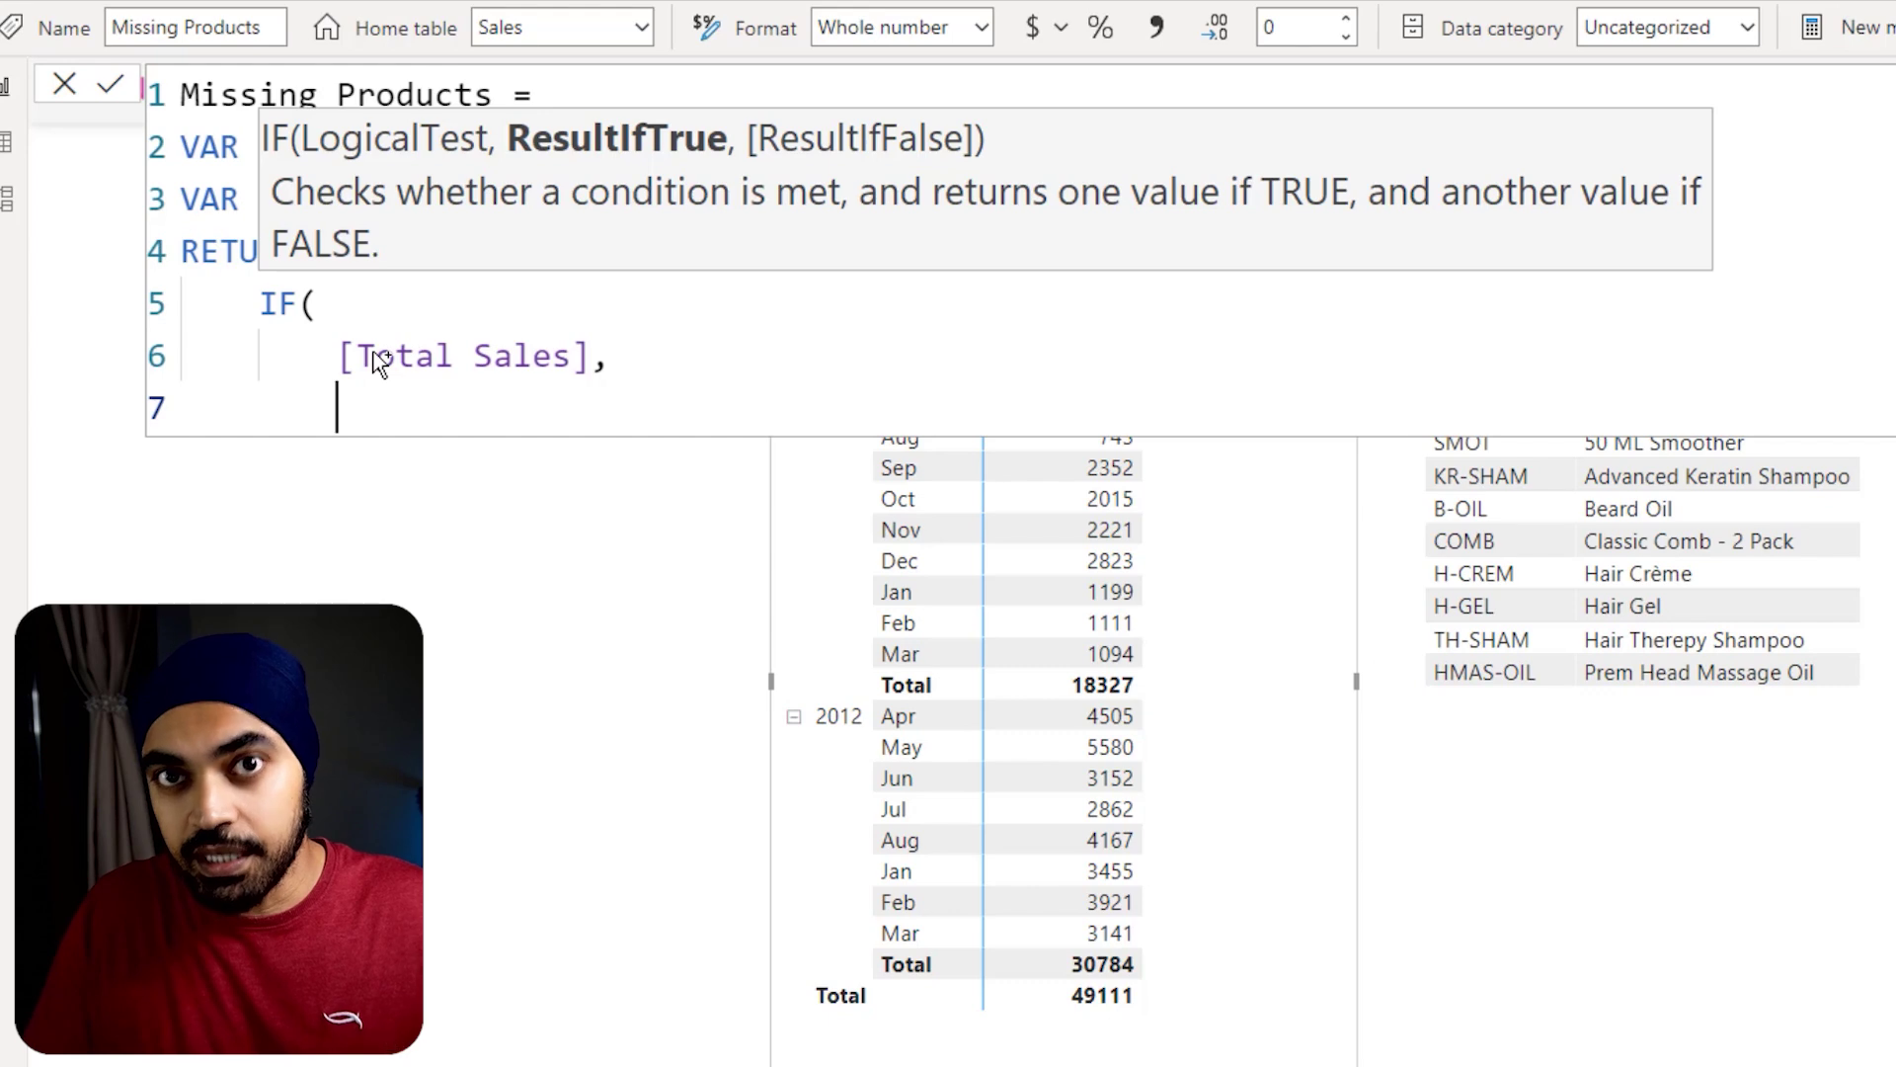
type("e")
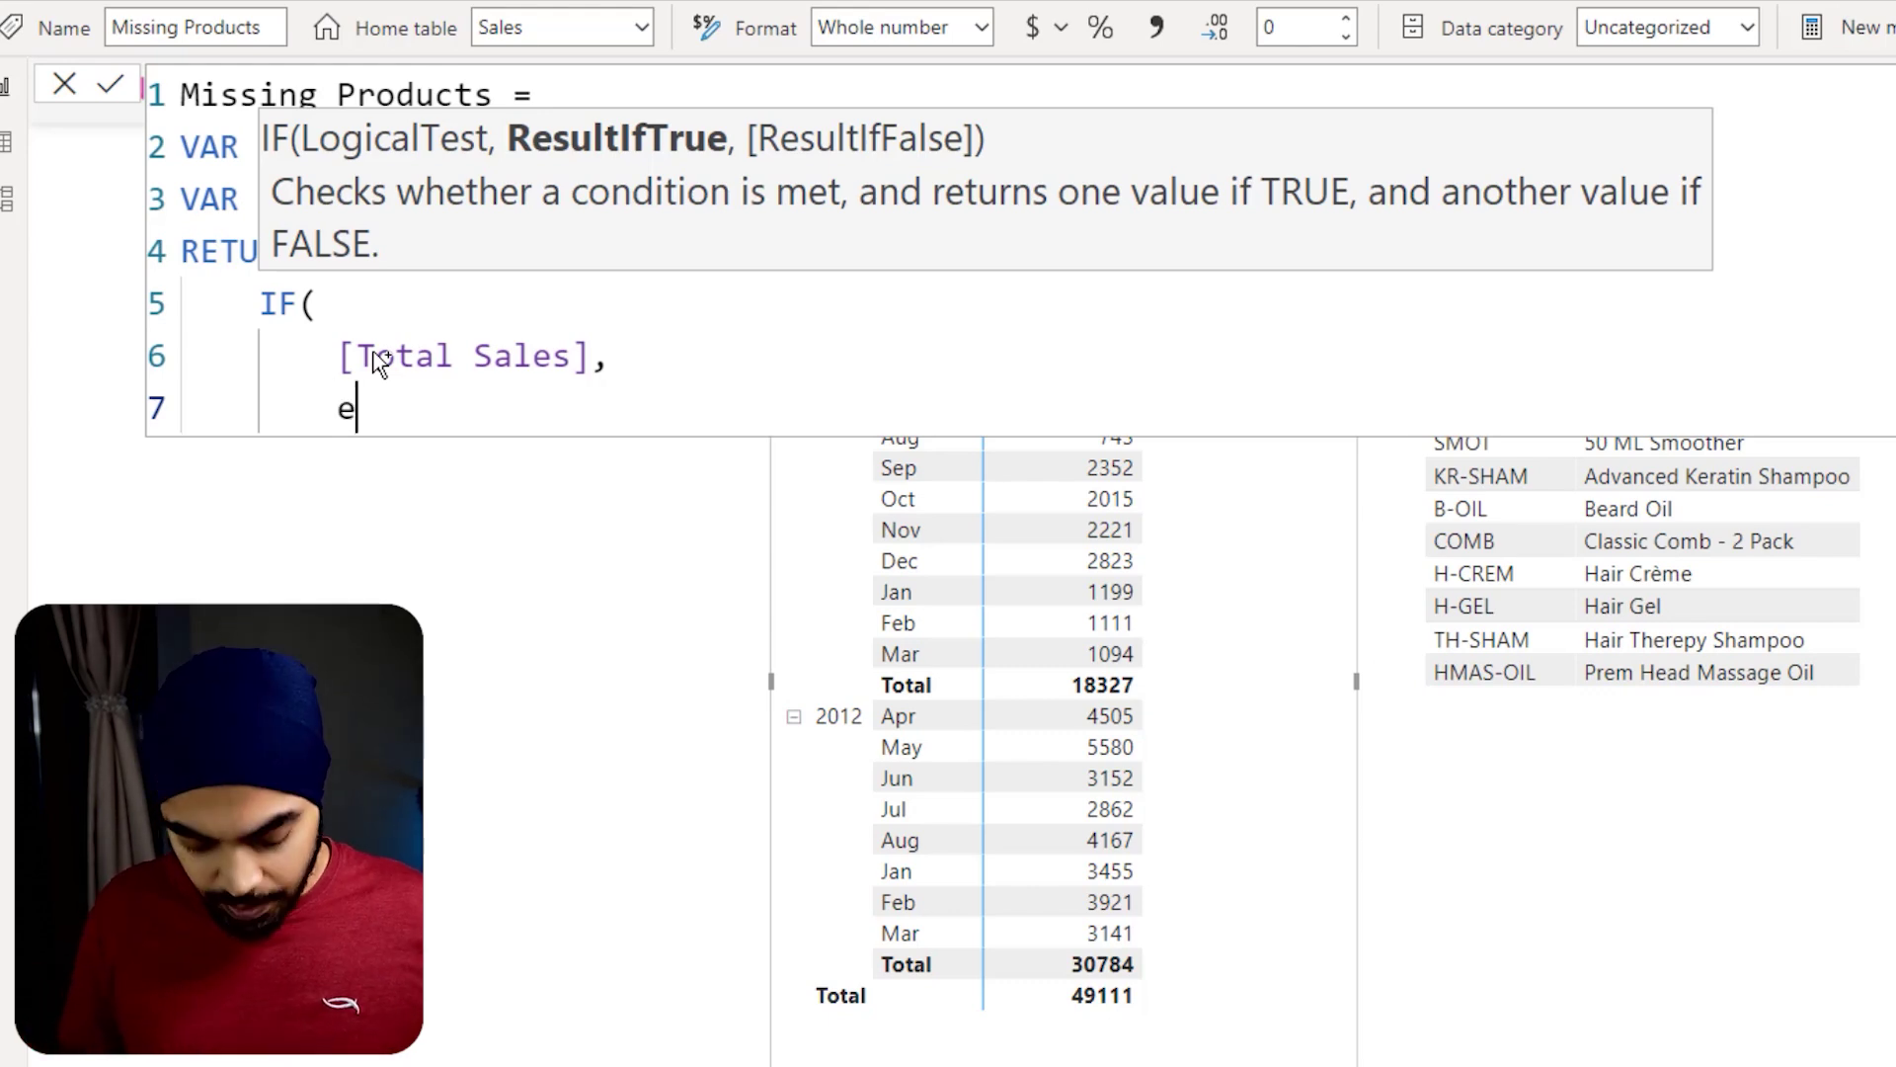
type("xce")
key("Tab")
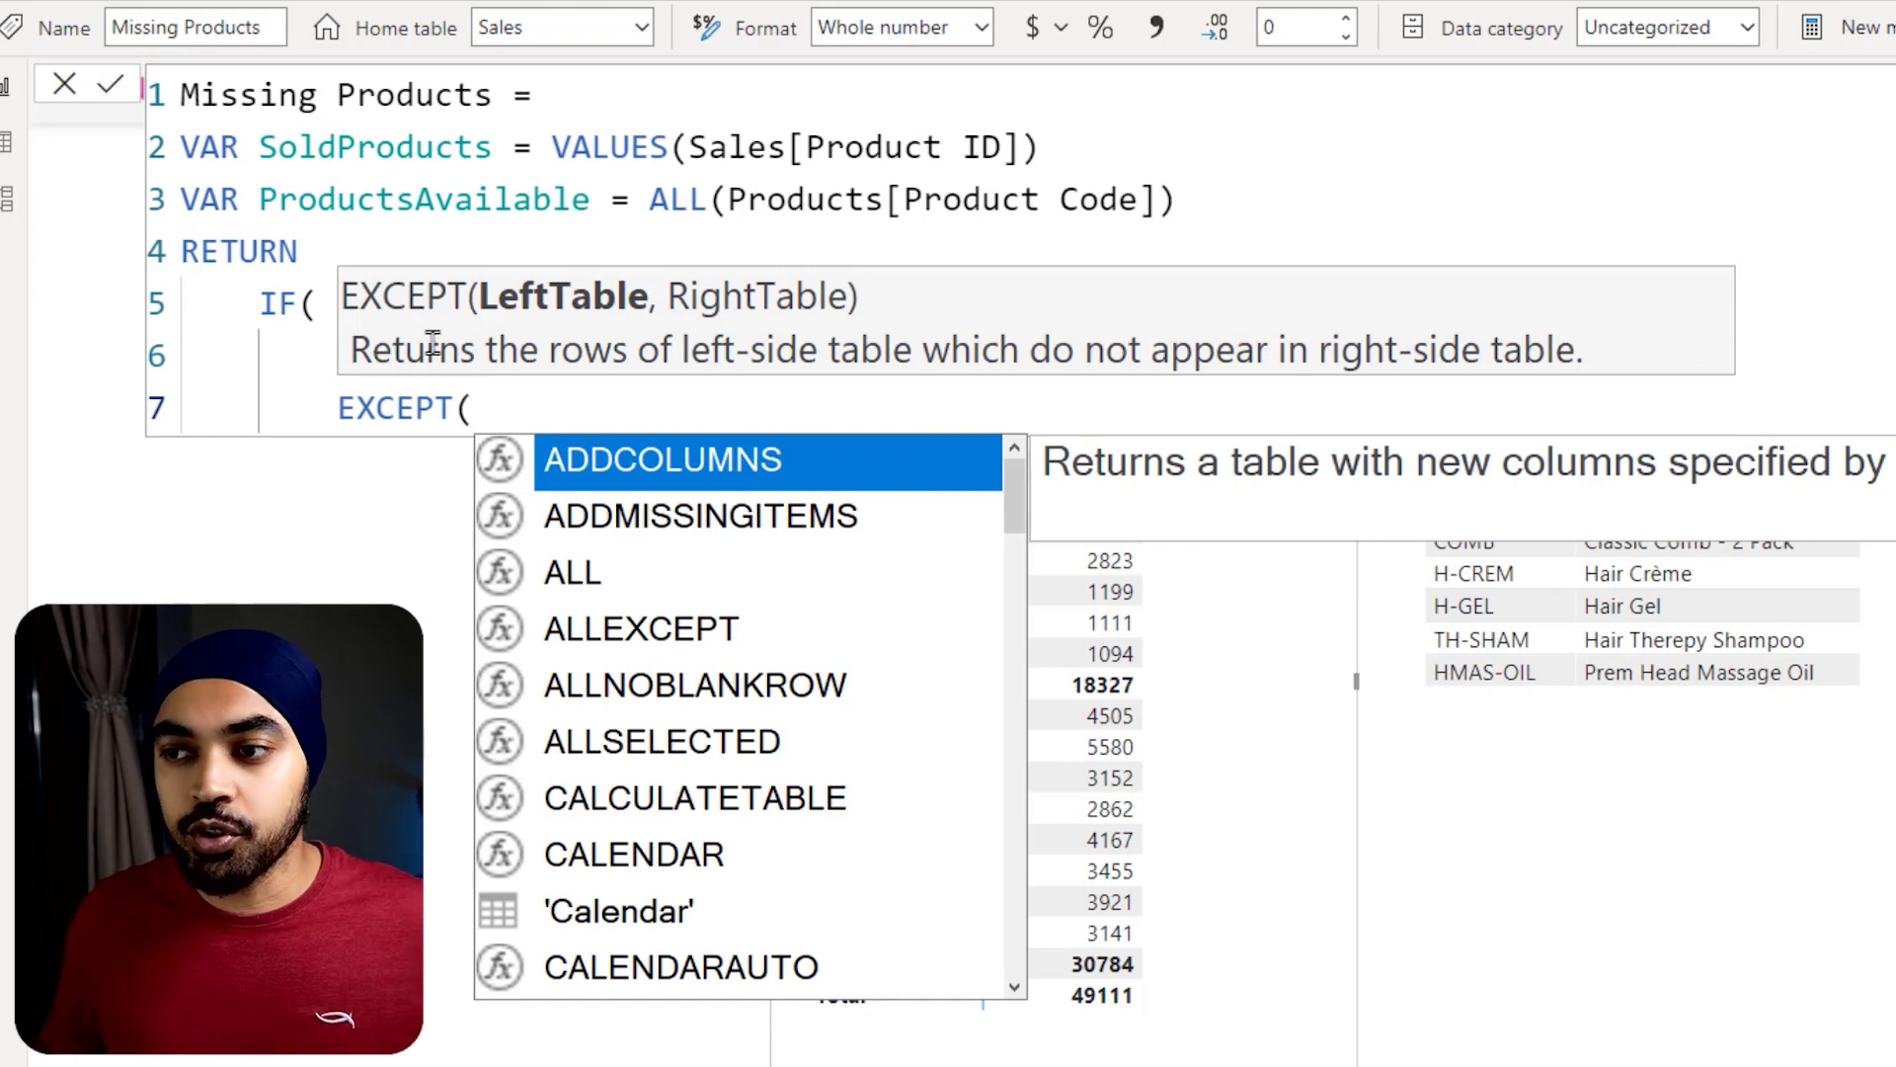
mouse_move(485, 270)
left_mouse_down()
mouse_move(671, 313)
mouse_move(828, 314)
left_mouse_up()
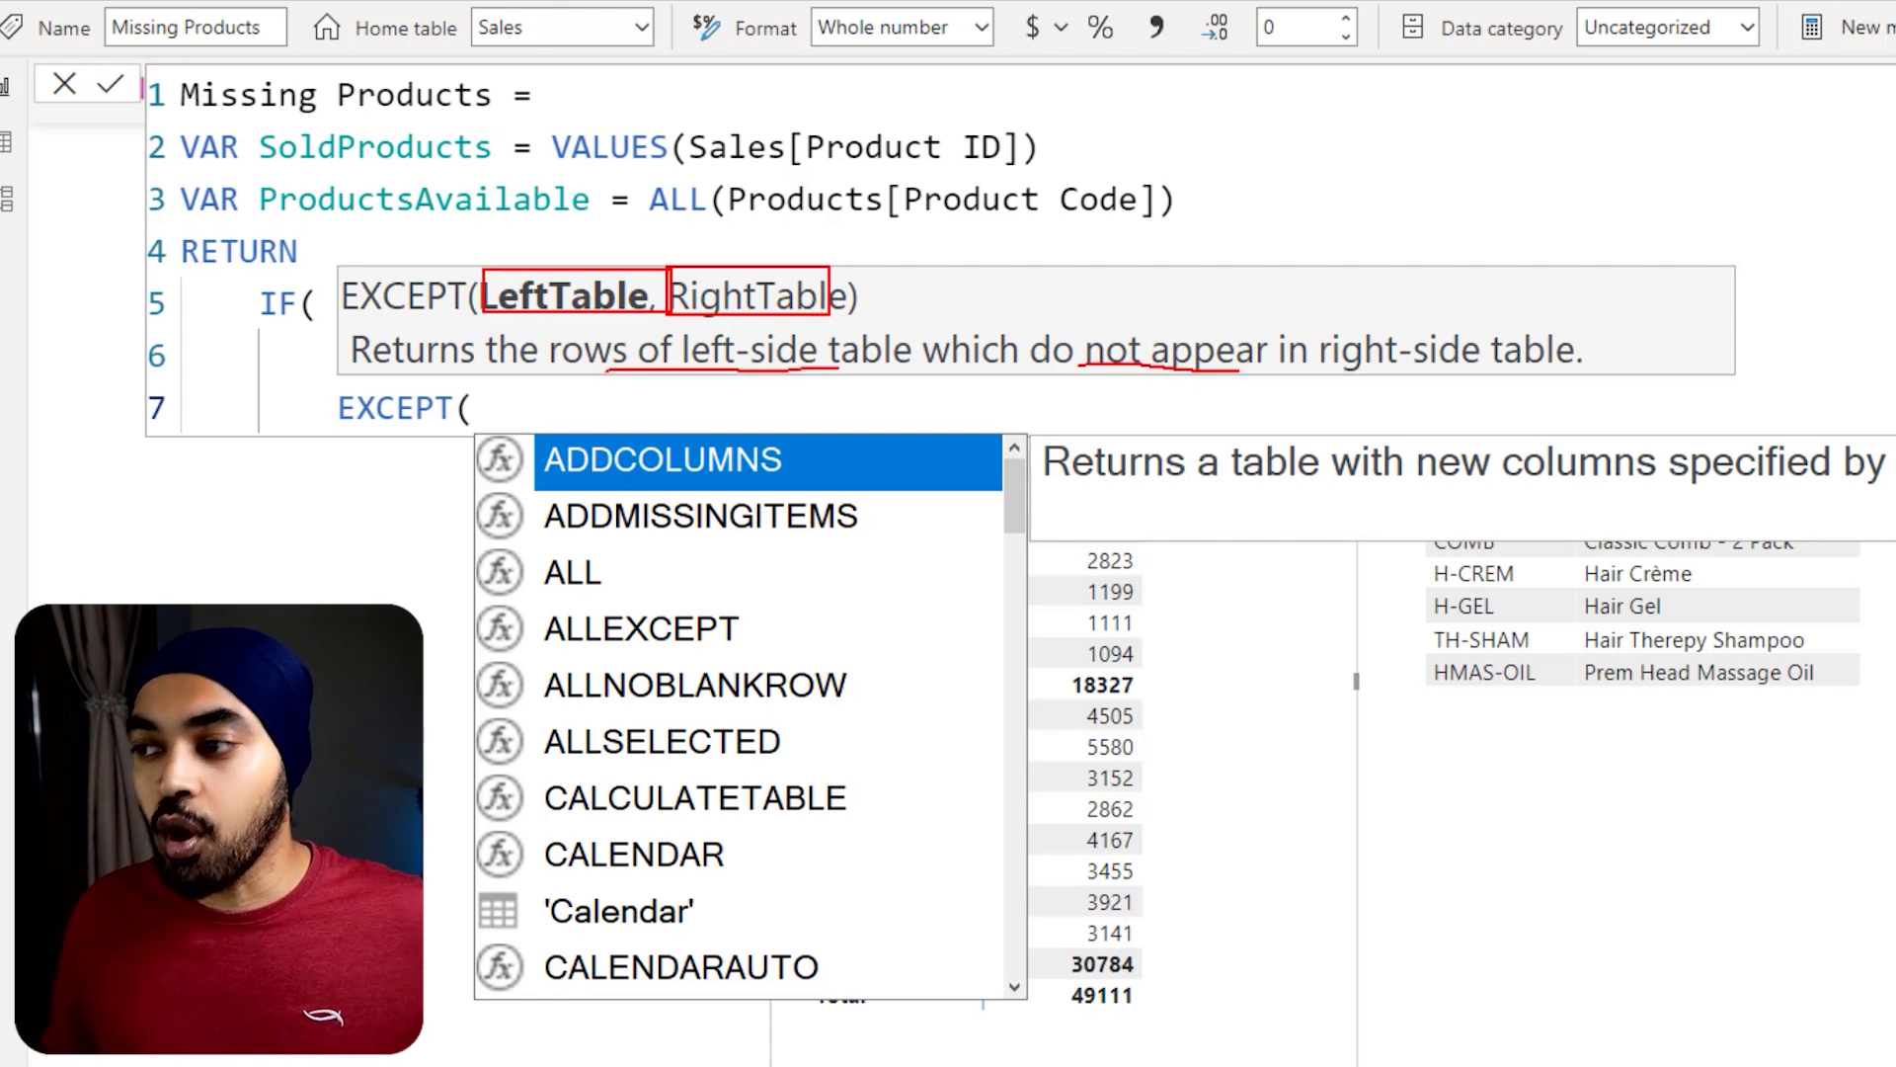
left_click_drag(1217, 368, 1432, 368)
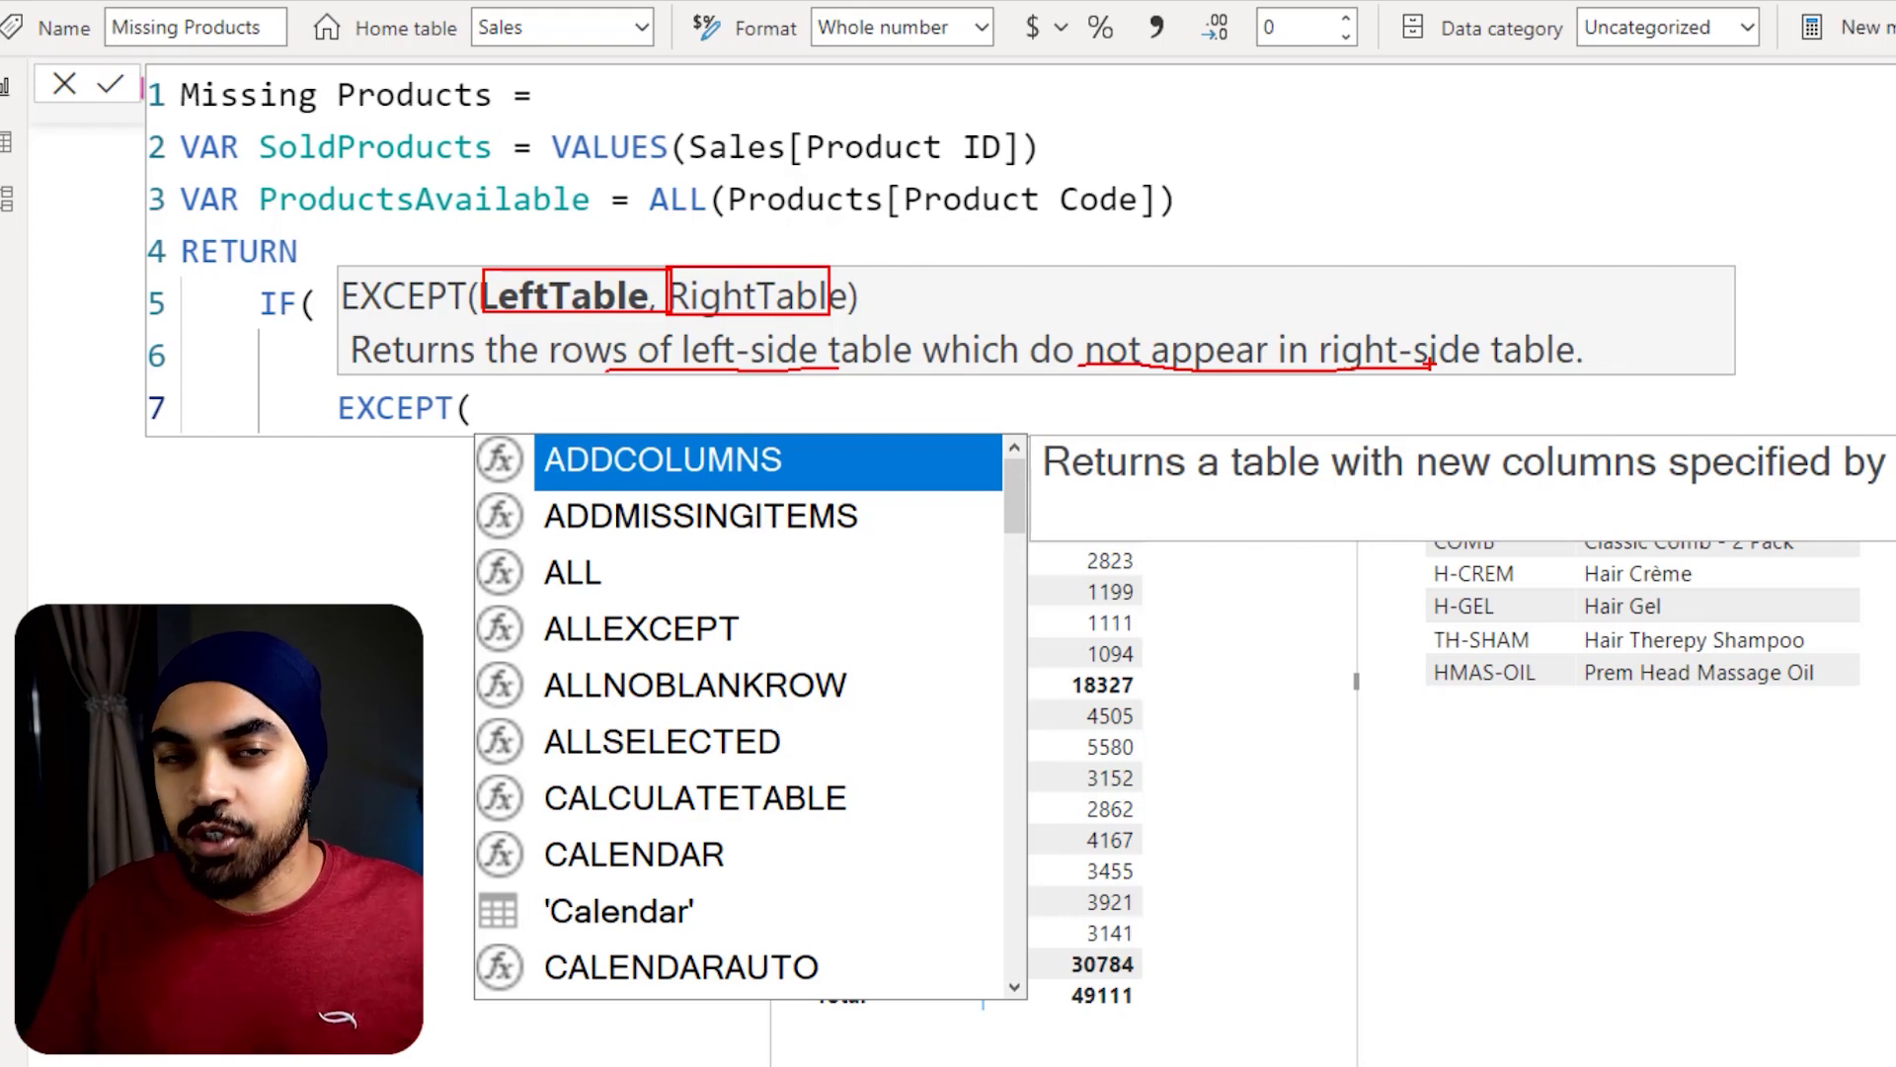
key("Escape")
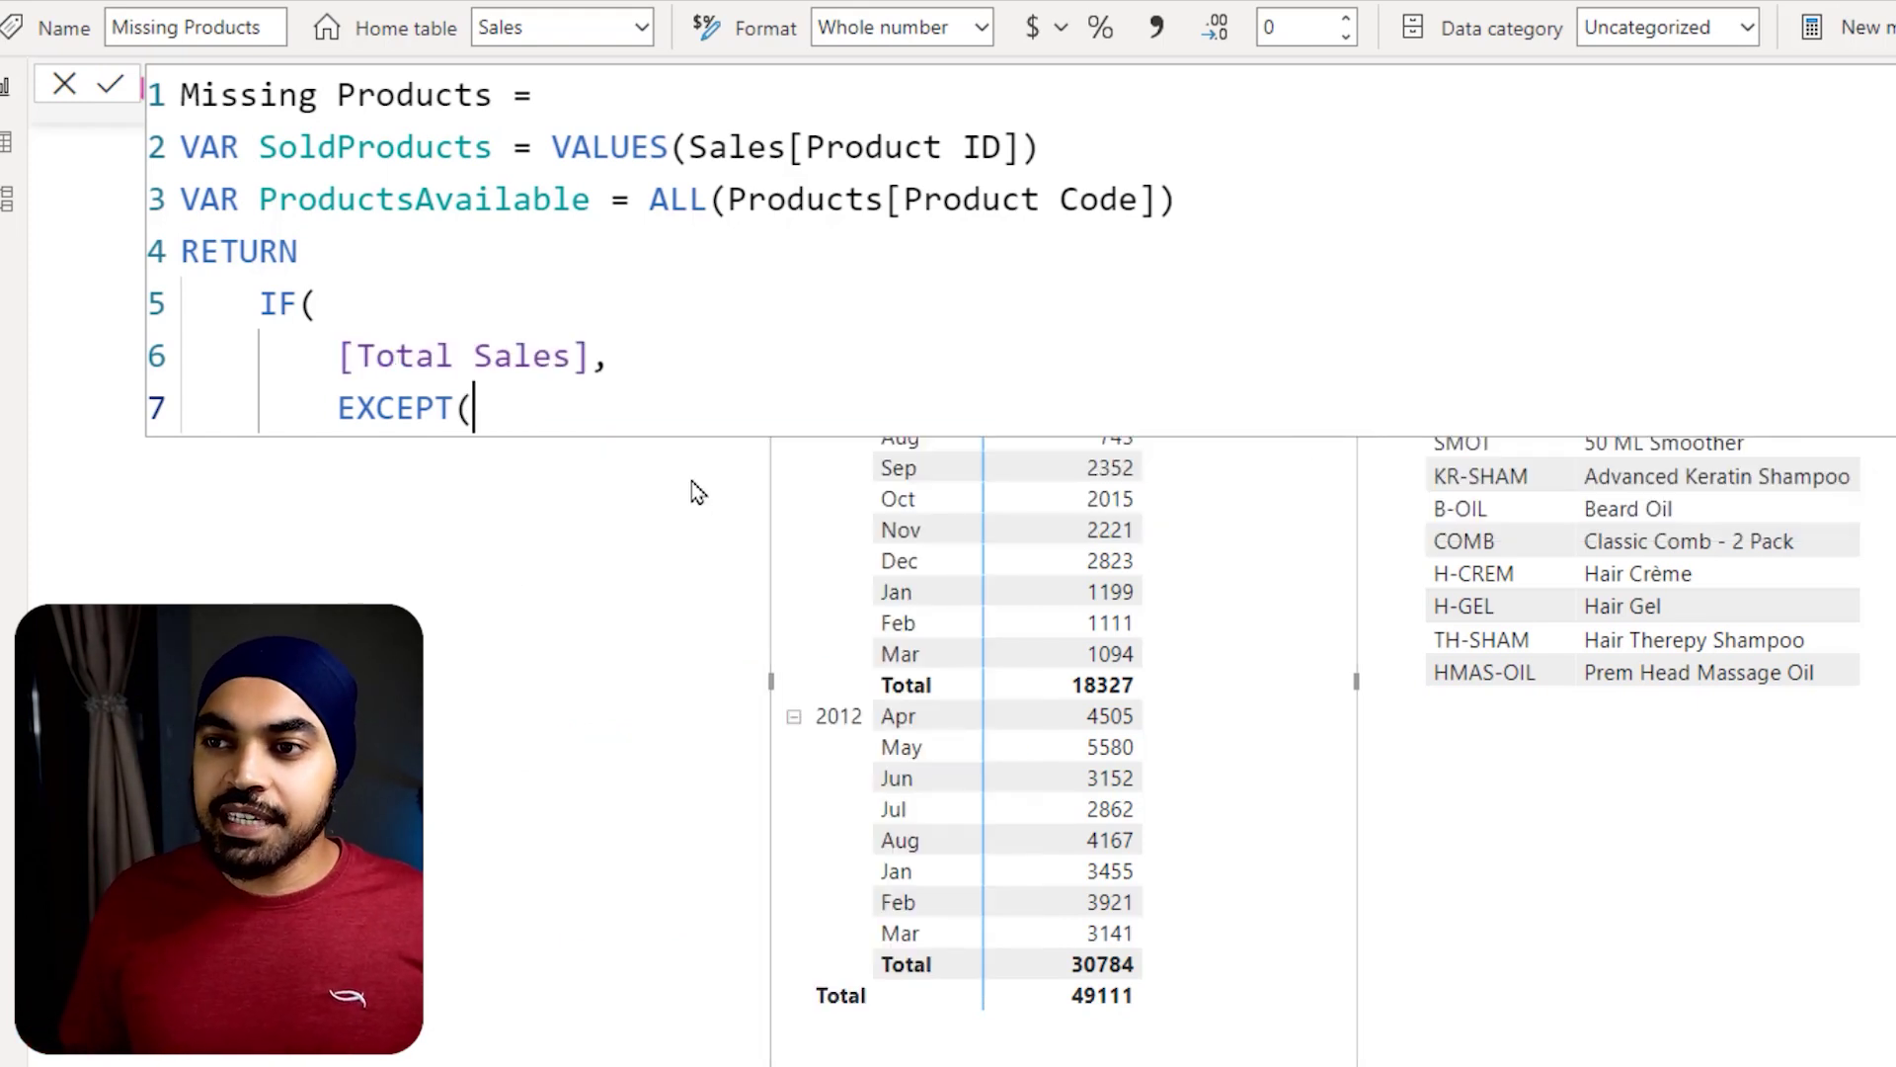
Step: Give EXCEPT the ProductsAvailable variable as left table and SoldProducts as right table, and close it
type("av")
key("Tab")
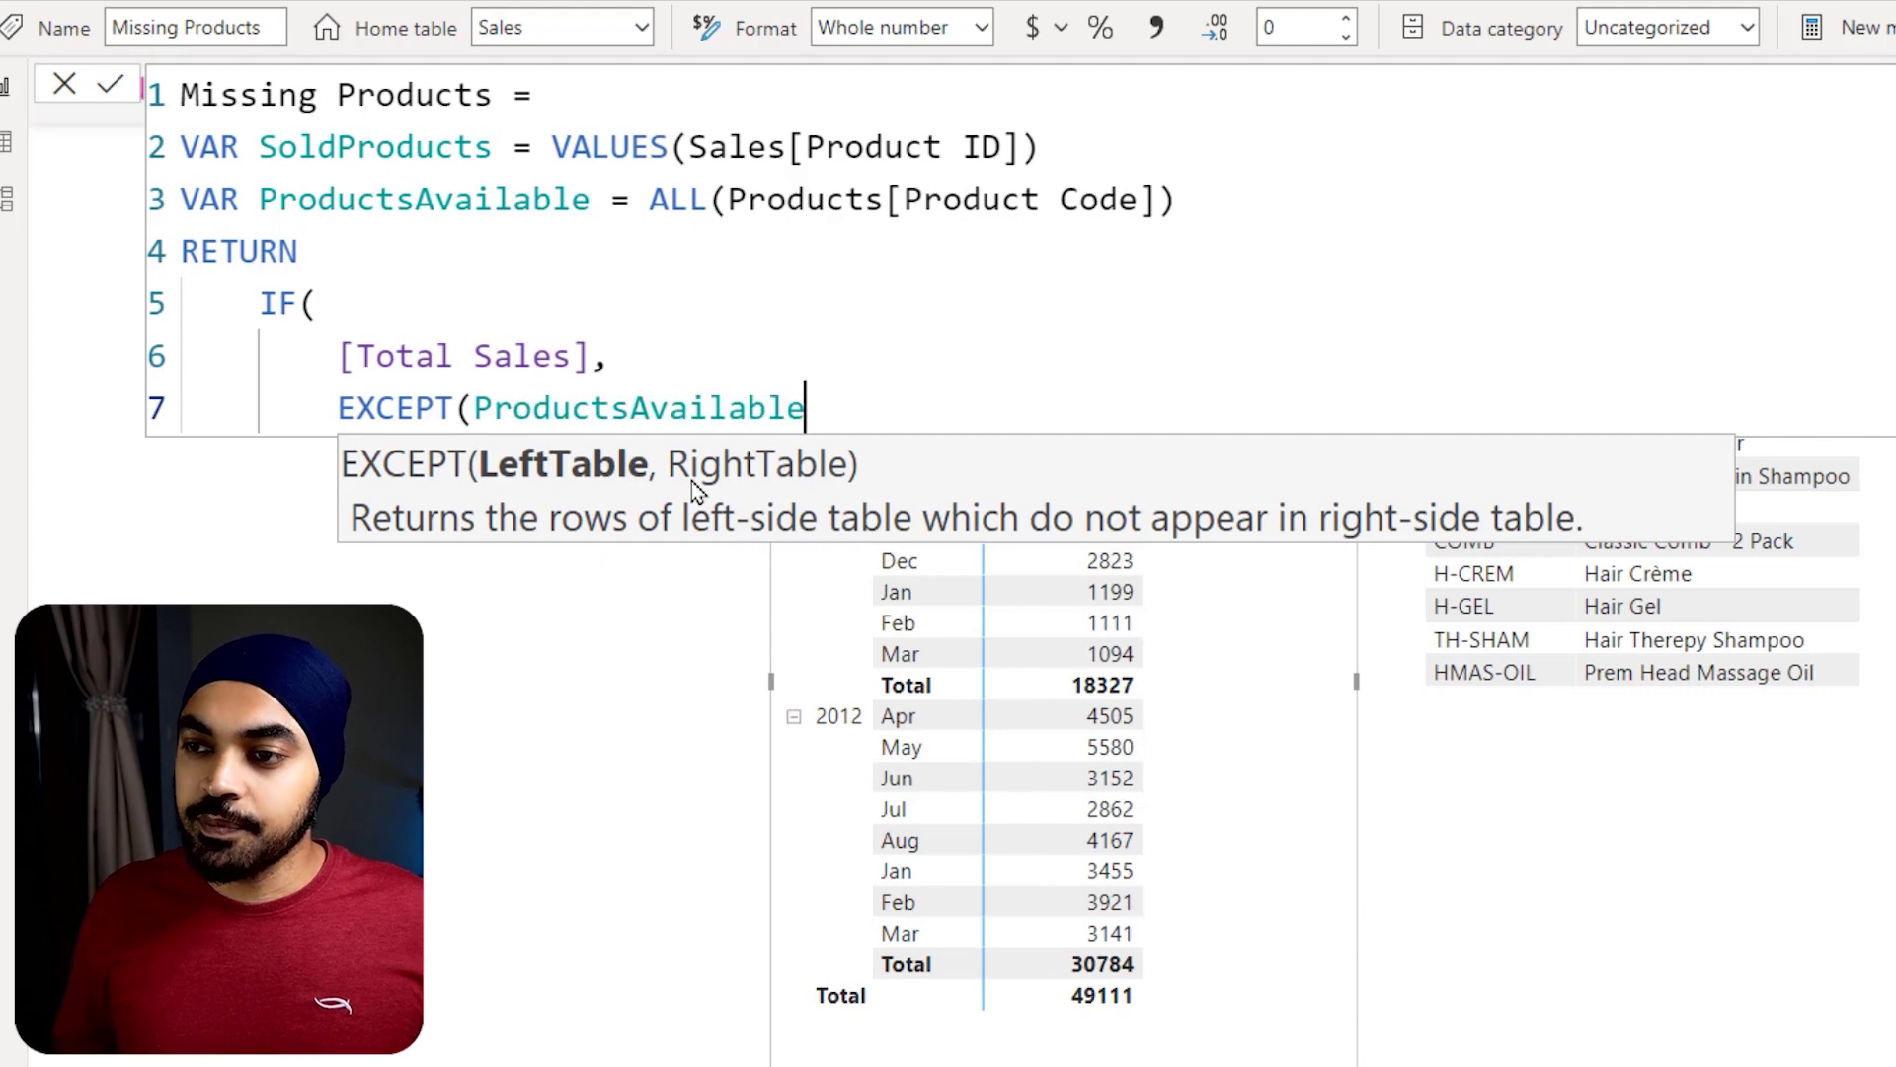
type(", sa")
key("BackSpace")
type("old")
key("Tab")
type(")")
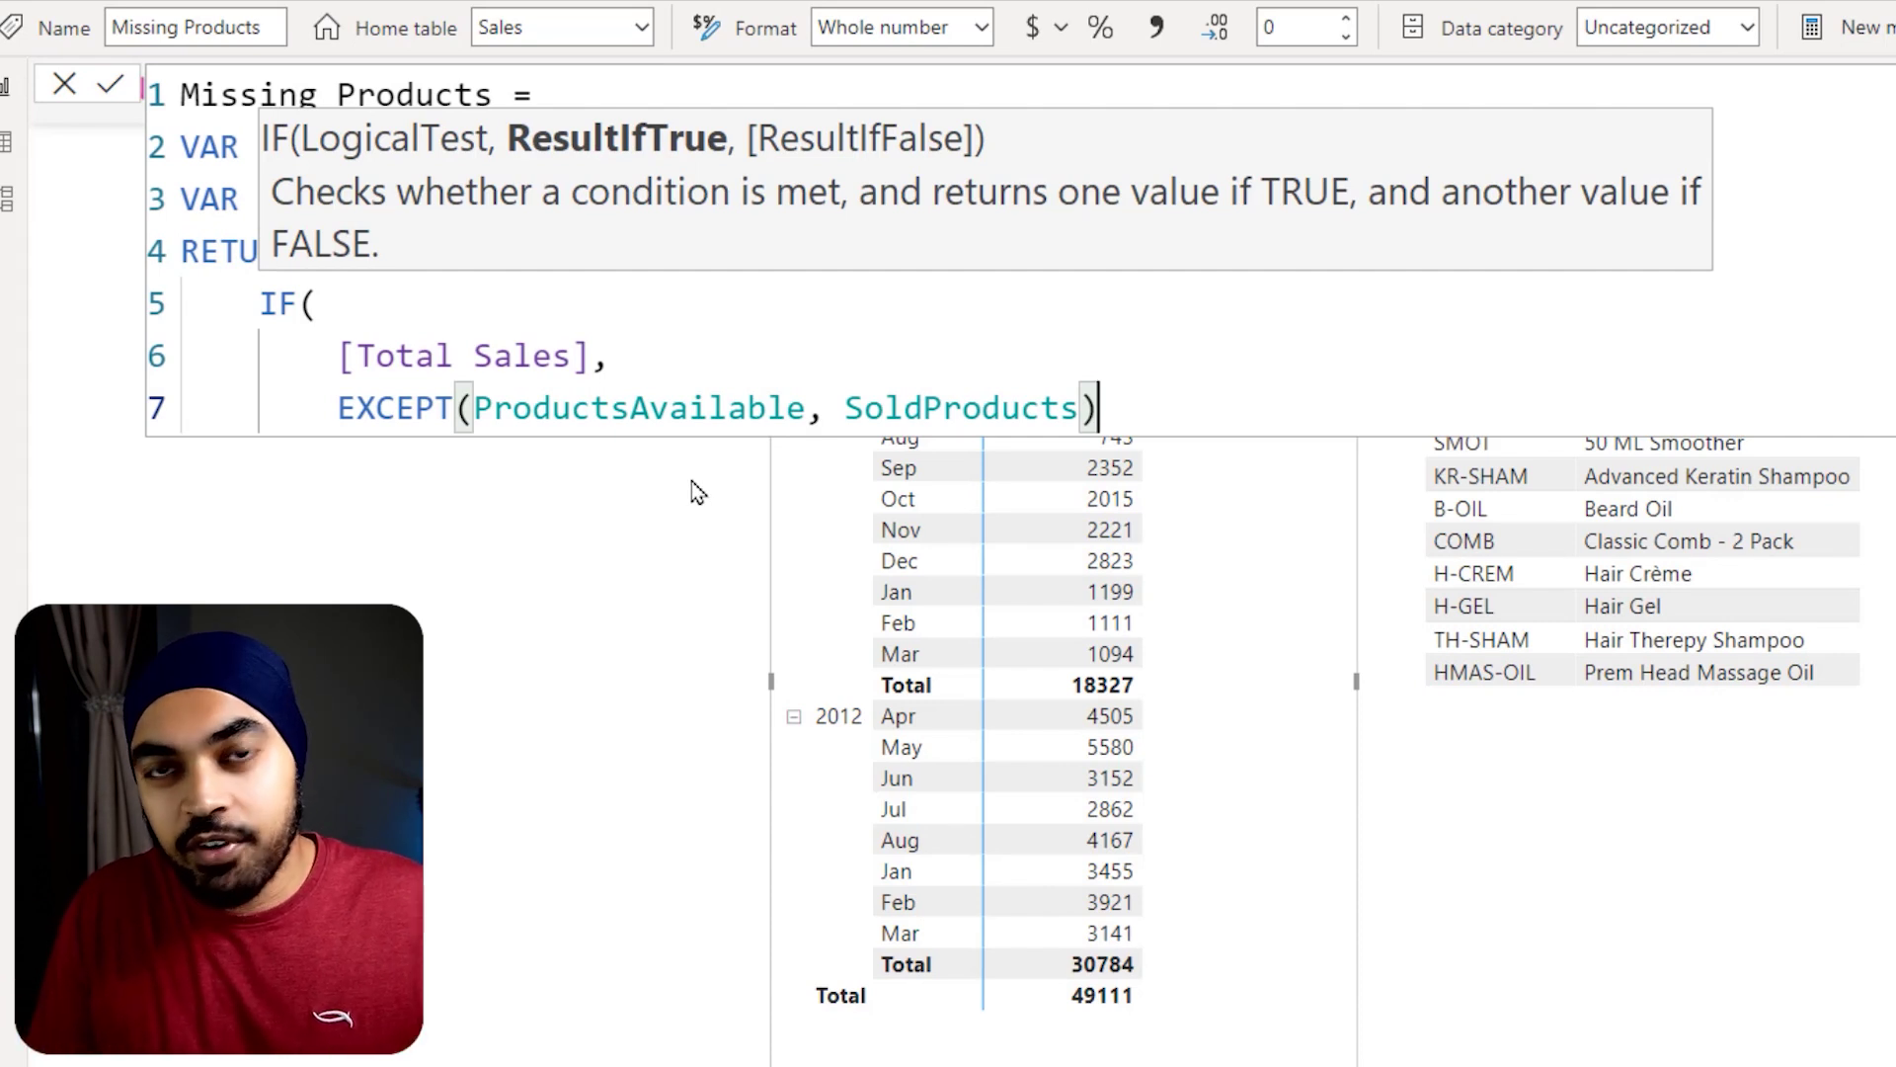
Step: Wrap the EXCEPT expression in a CONCATENATEX function, placing EXCEPT on its own indented line as the table argument
left_click(473, 403)
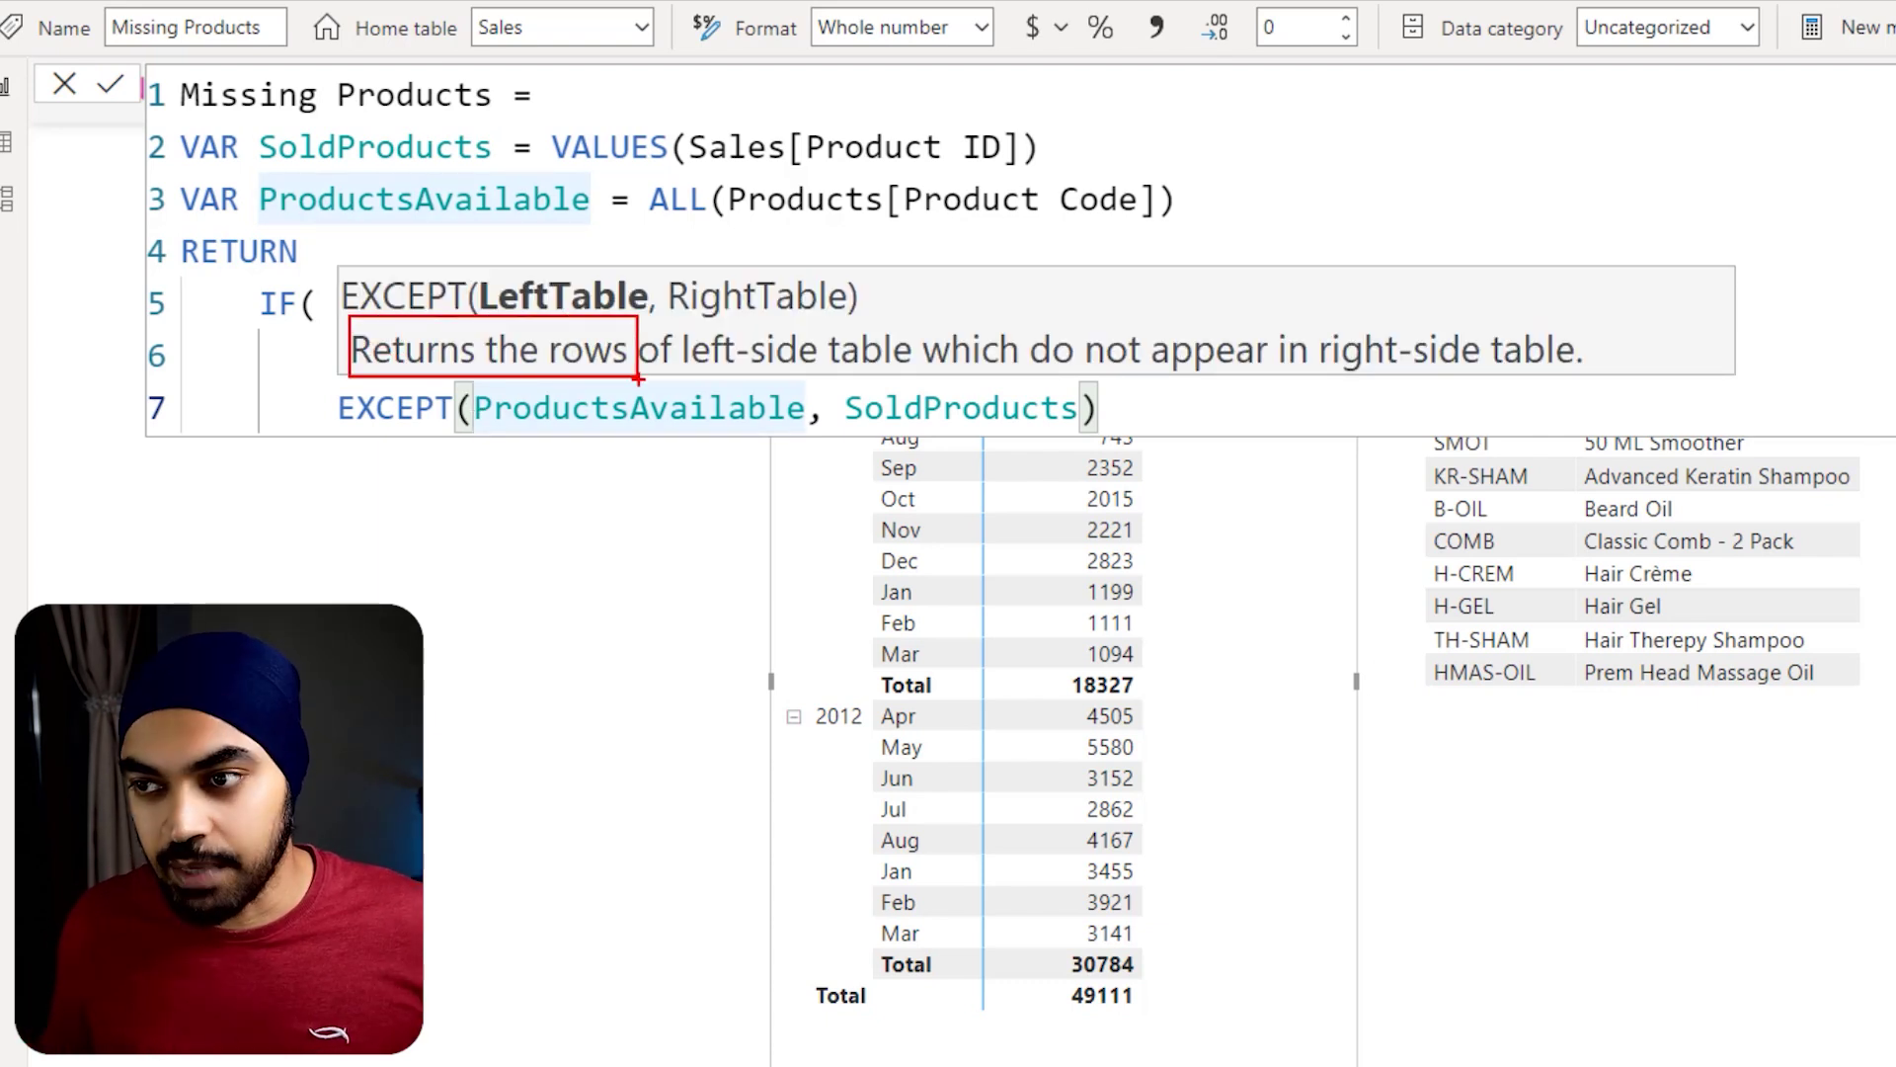
key("Escape")
left_click(341, 403)
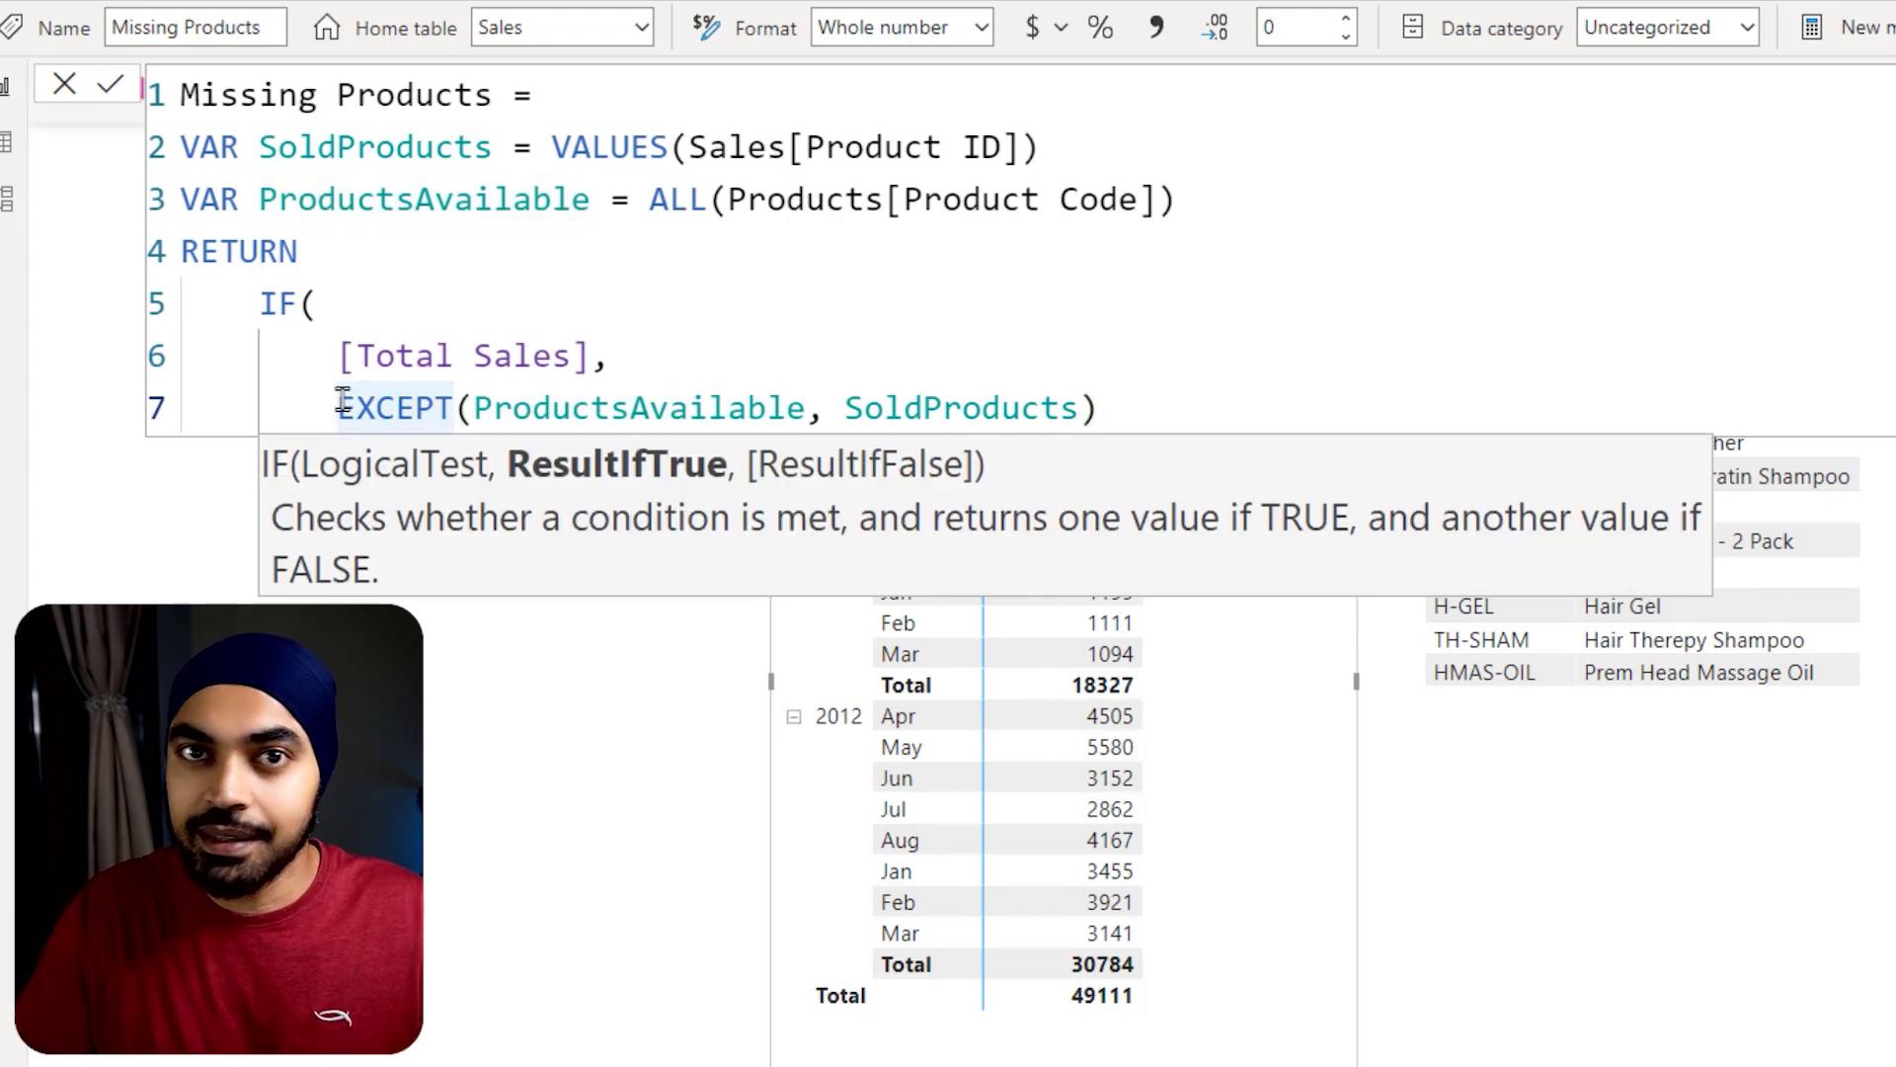
type("conc")
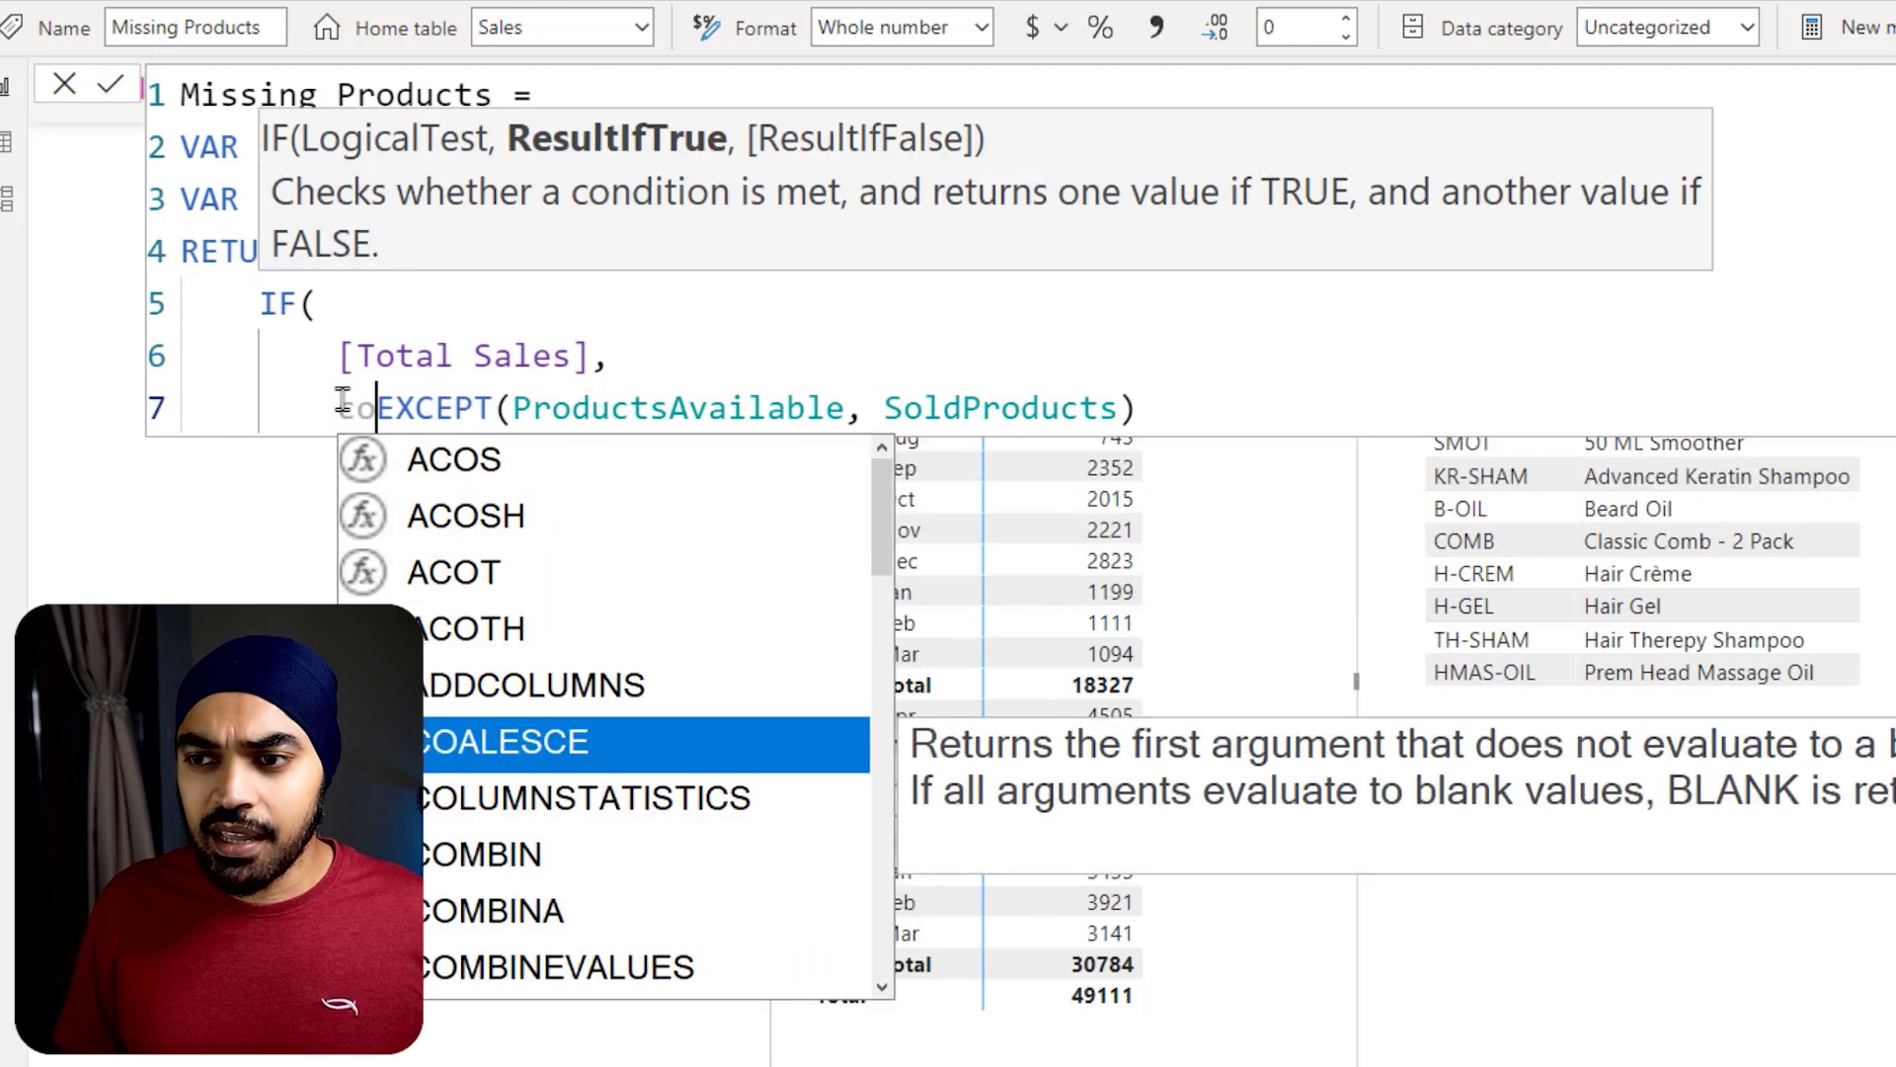
key("Down")
key("Tab")
key("shift+Return")
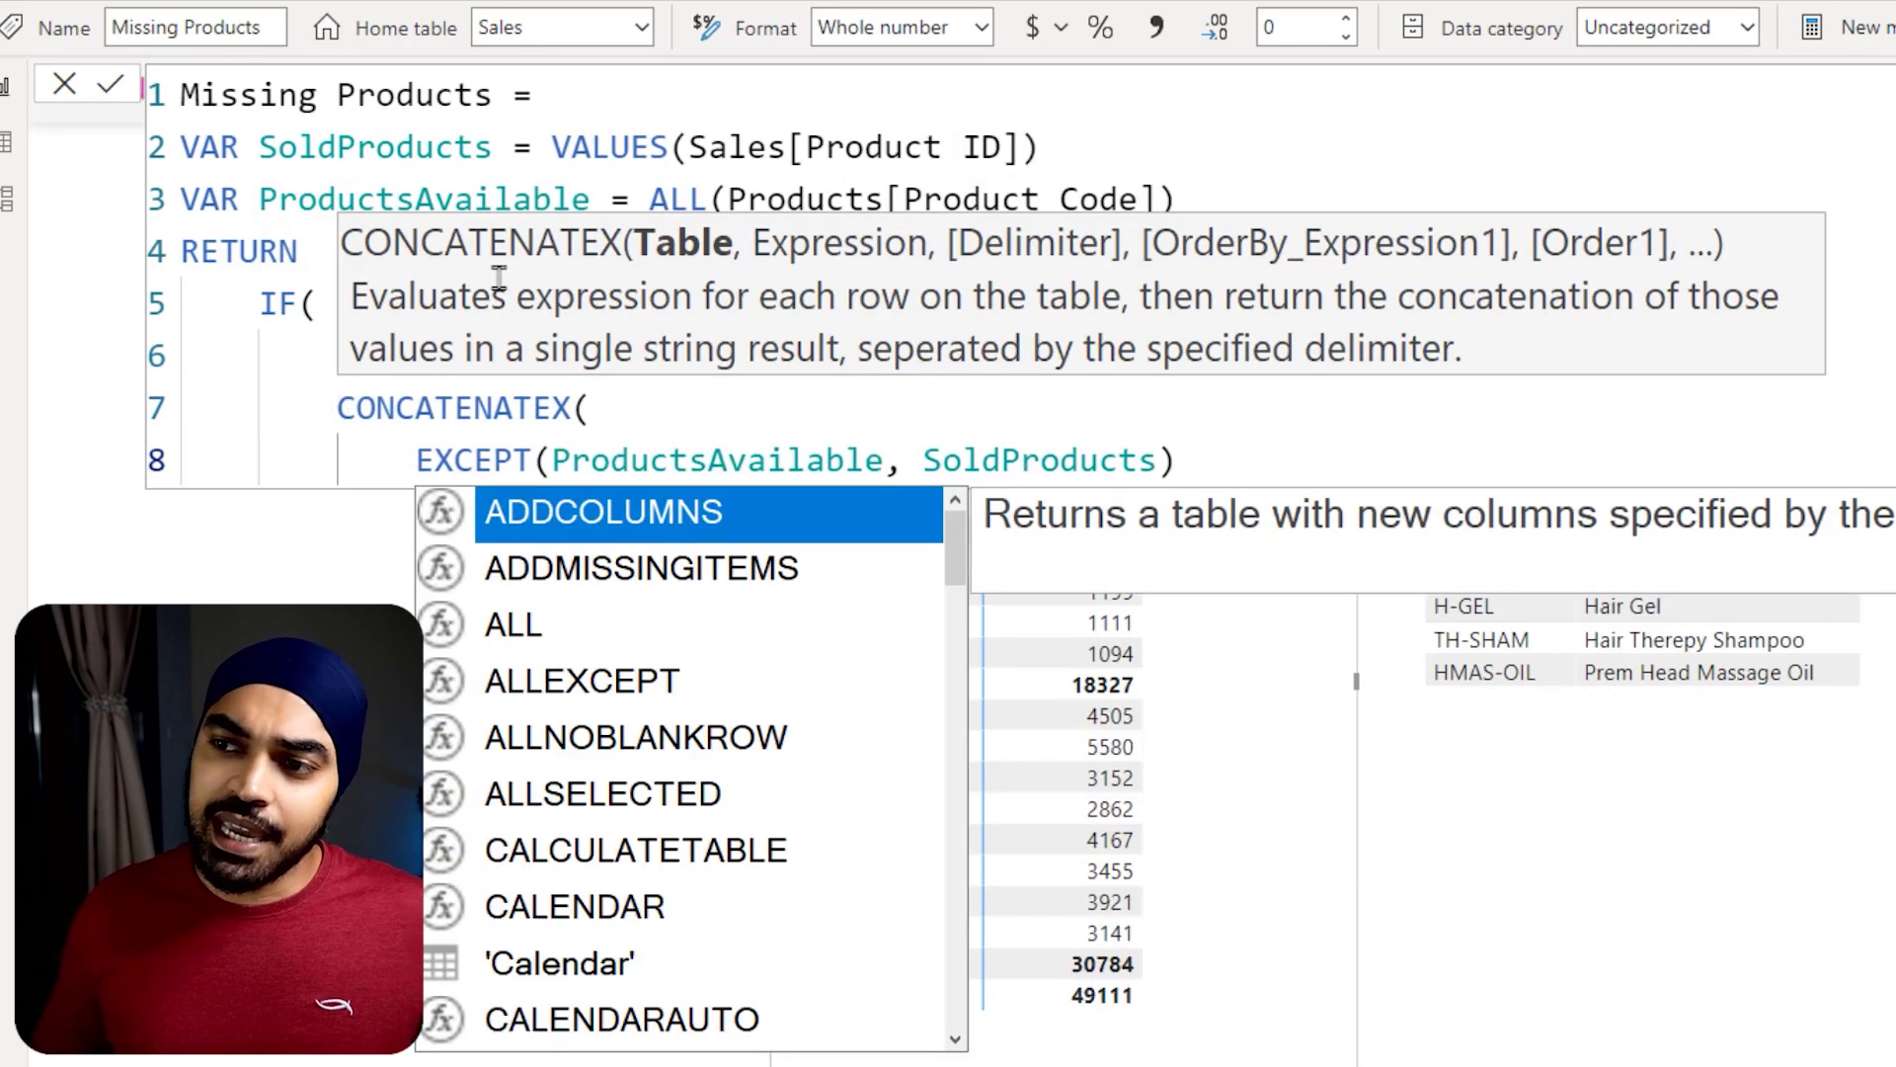
left_click_drag(632, 213, 728, 261)
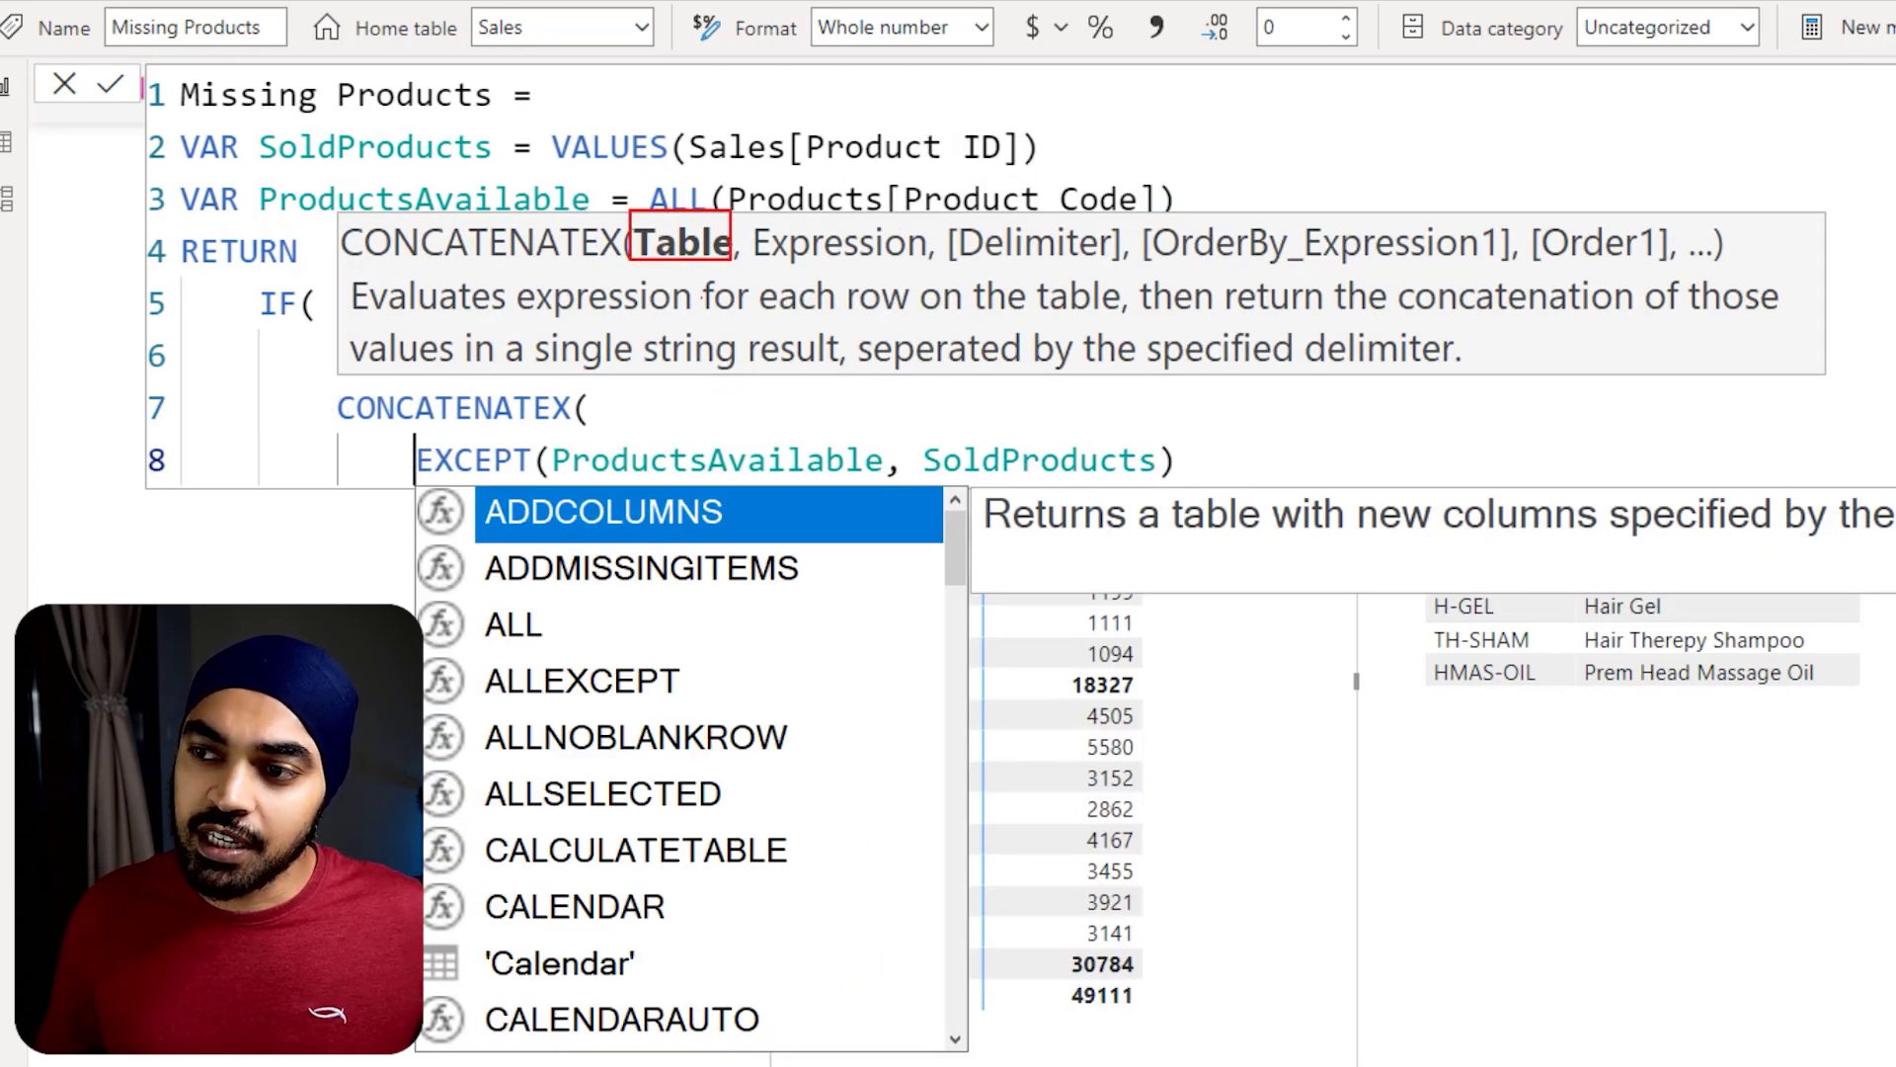
mouse_move(421, 431)
left_mouse_down()
mouse_move(747, 477)
mouse_move(1197, 478)
left_mouse_up()
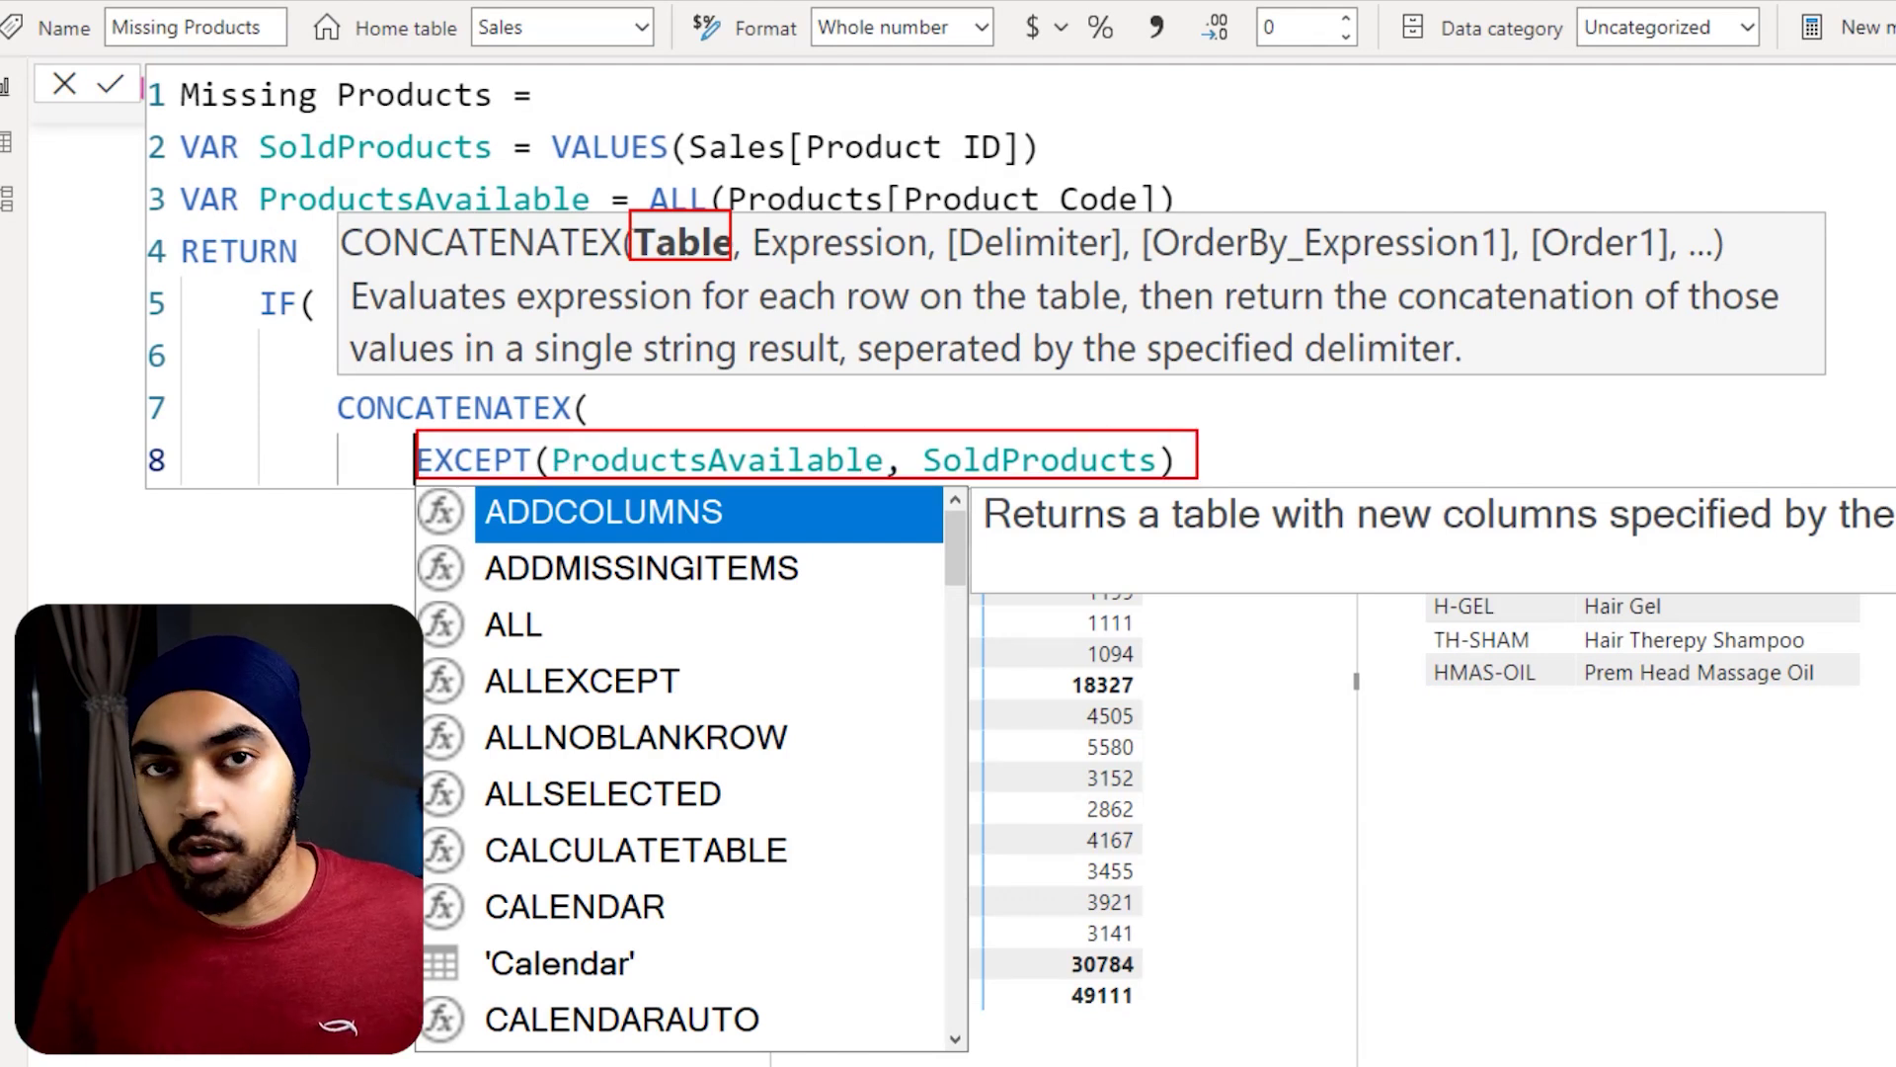
key("Escape")
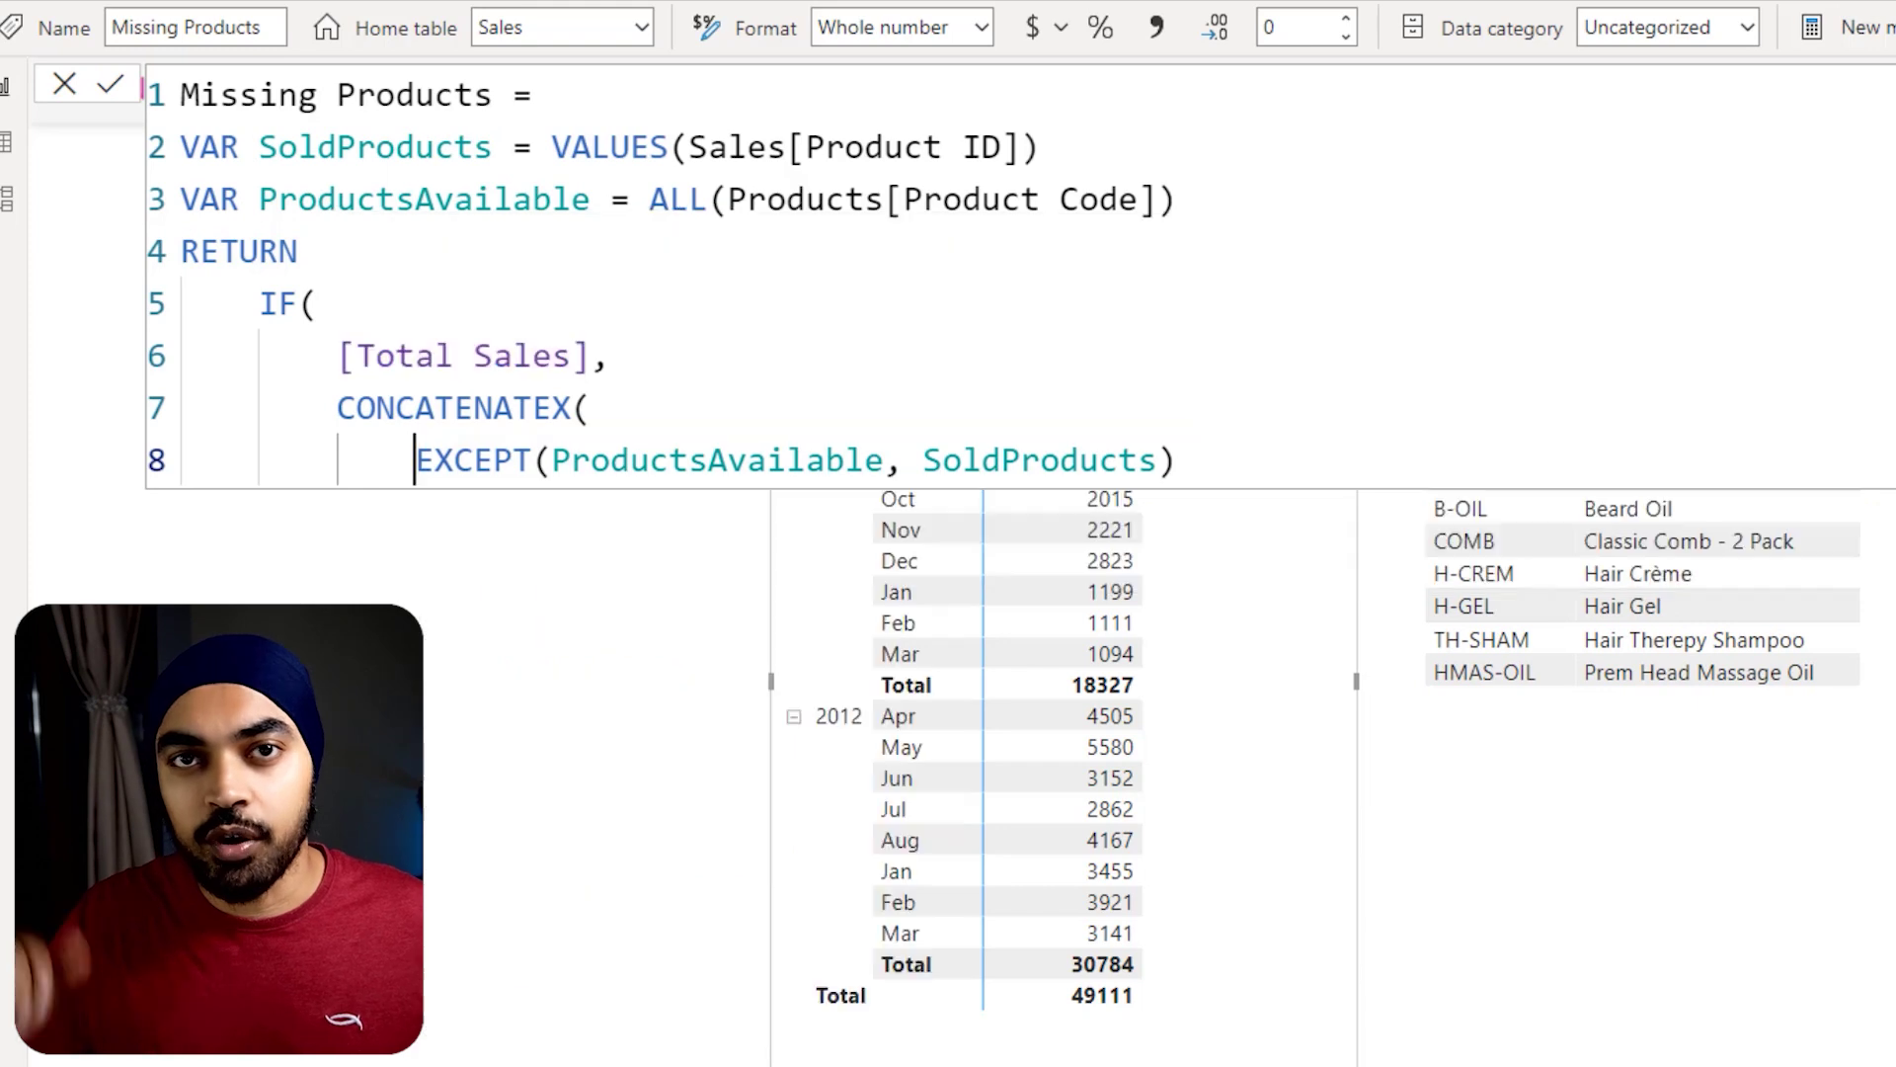
Step: Enter Products[Product Code] on a new line as the expression argument of CONCATENATEX
left_click(1199, 477)
type(",")
key("Return")
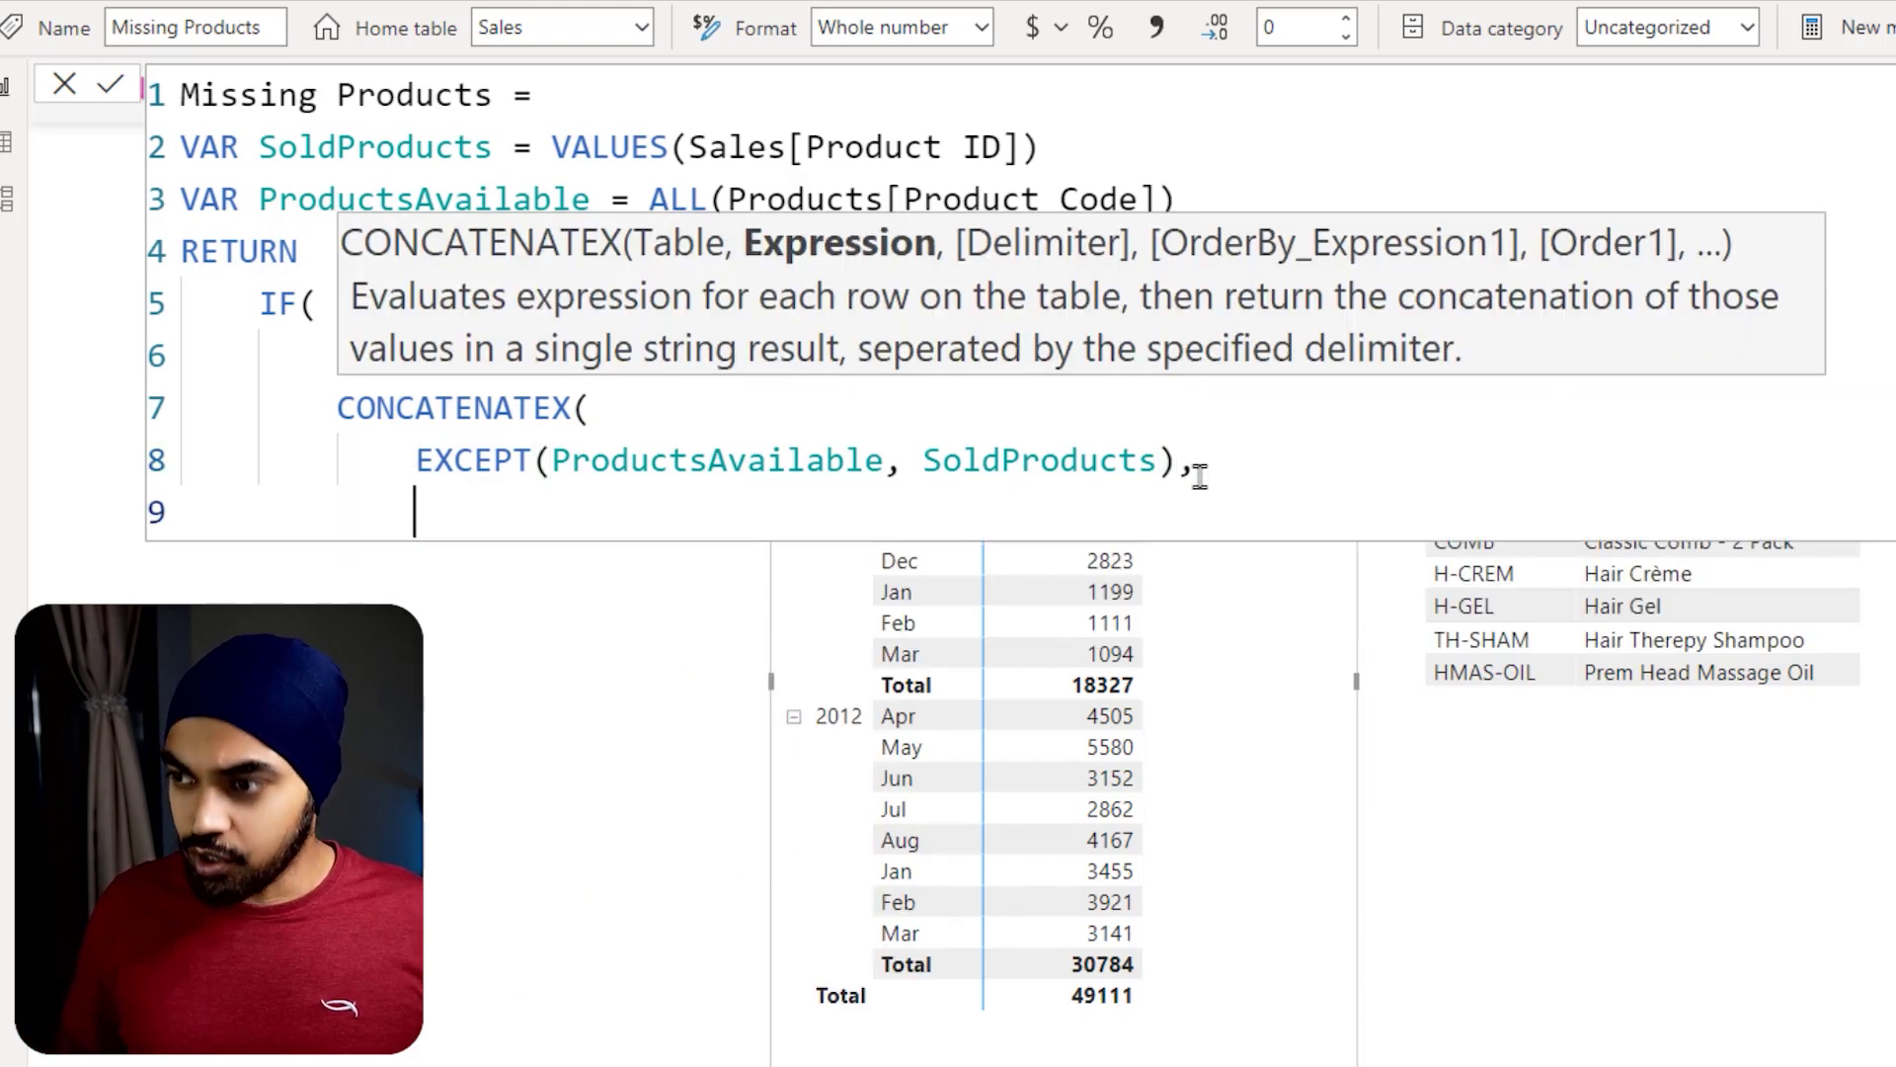
type("pro")
key("Down")
key("Down")
key("Tab")
type(",")
key("Return")
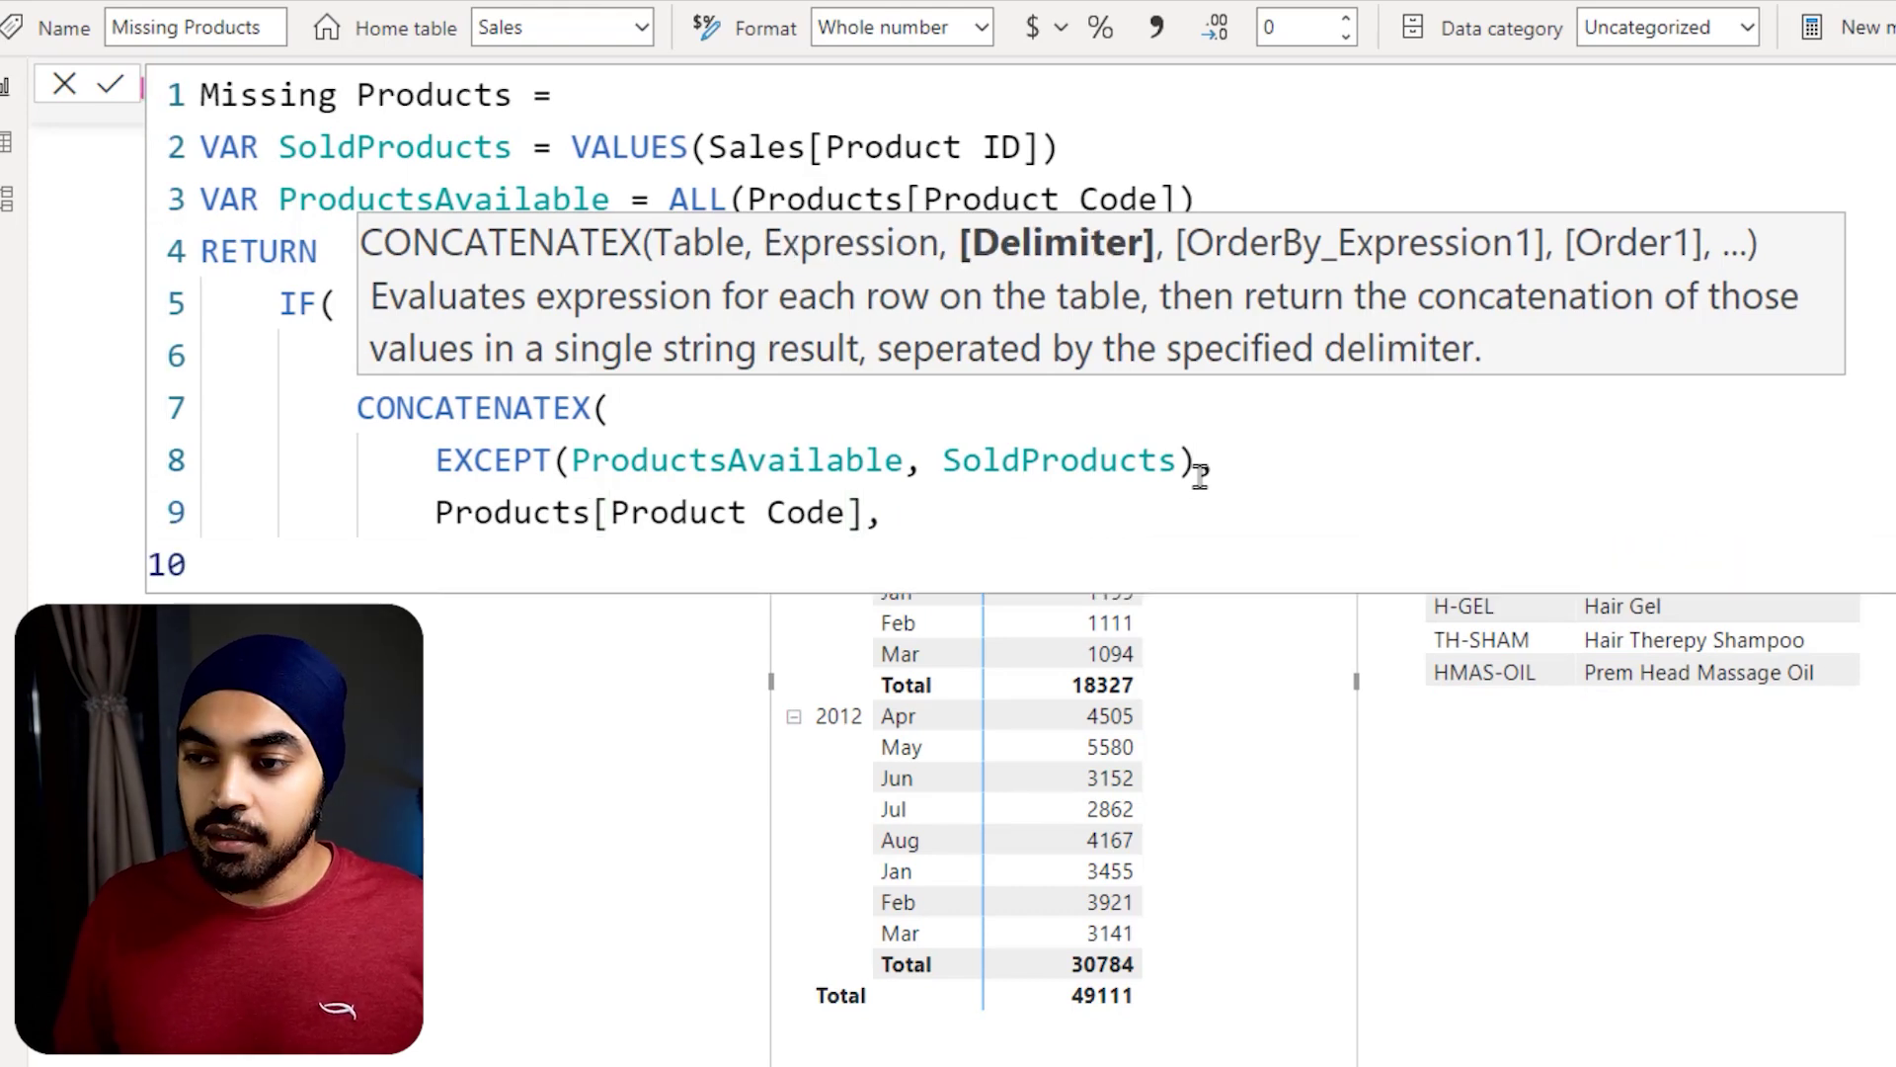
Step: Set the CONCATENATEX delimiter to a line break with UNICHAR(10)
type("unic")
key("Tab")
type("(10)")
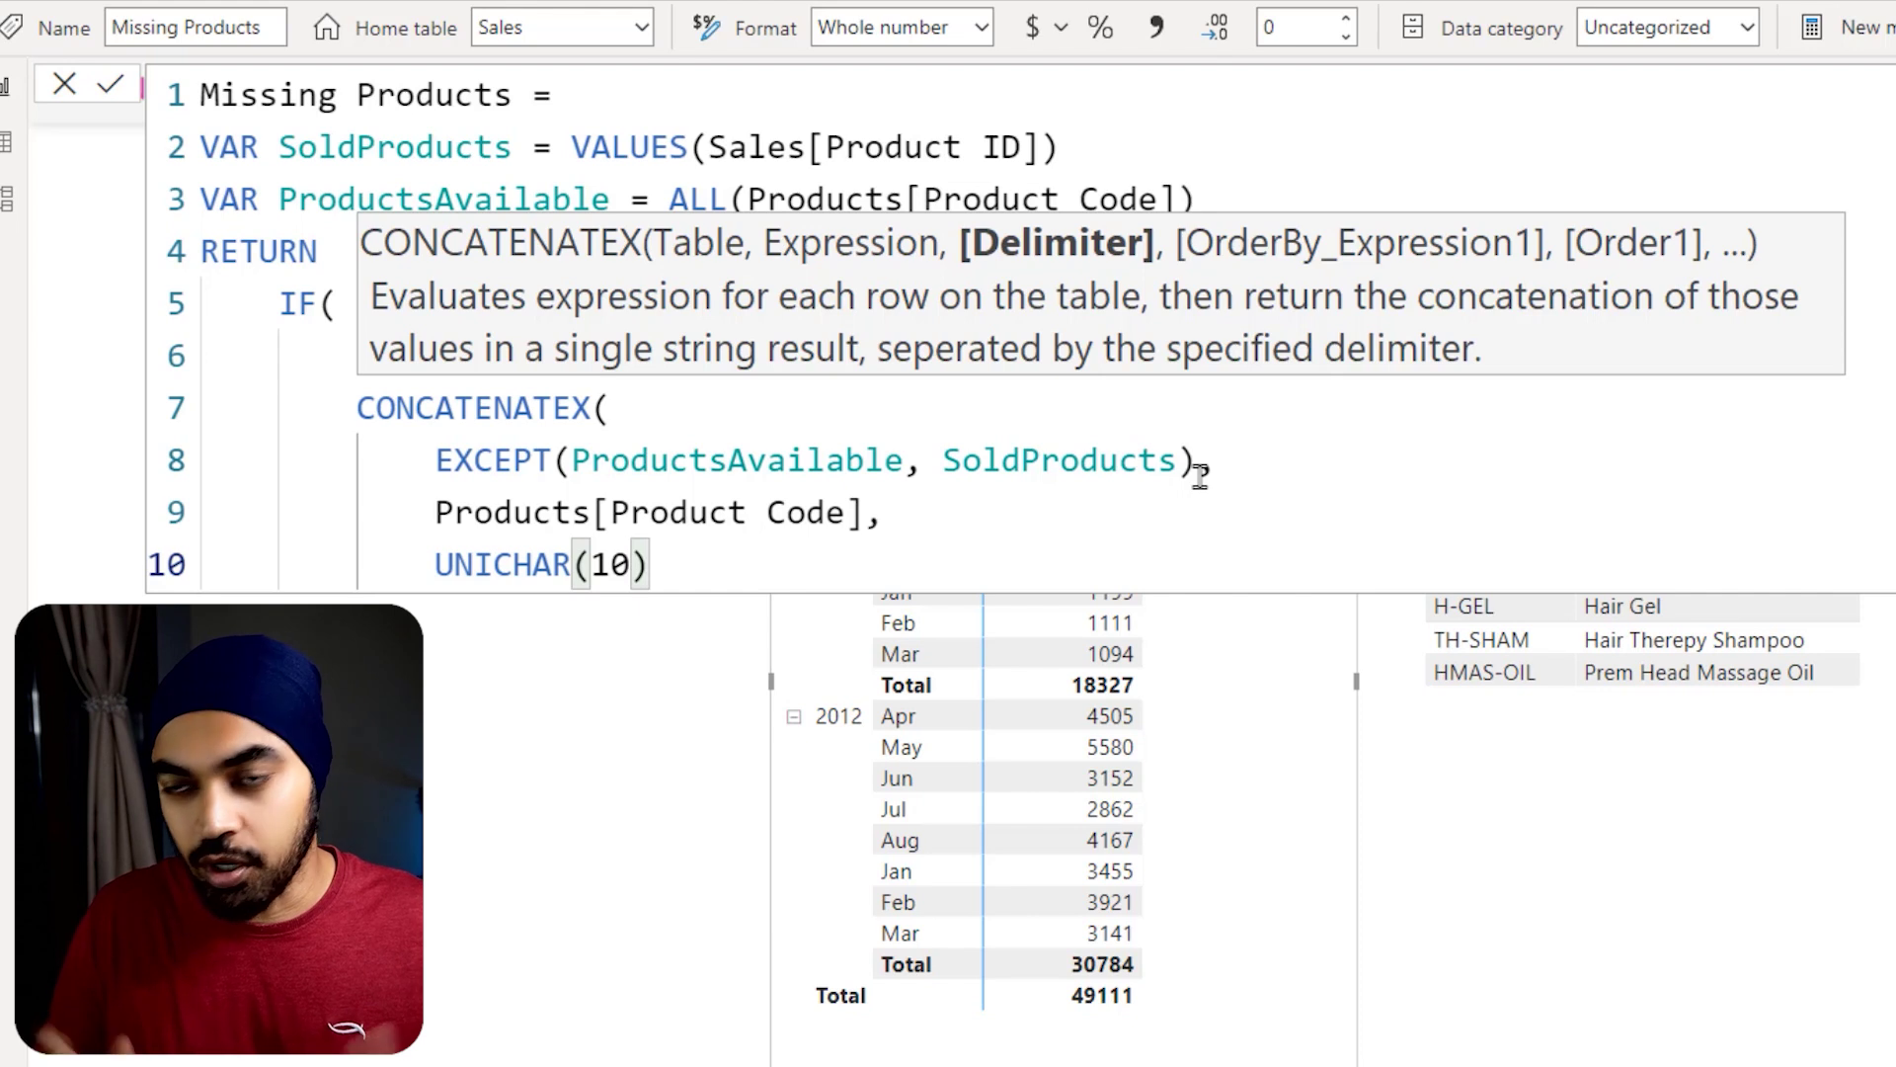
key("Return")
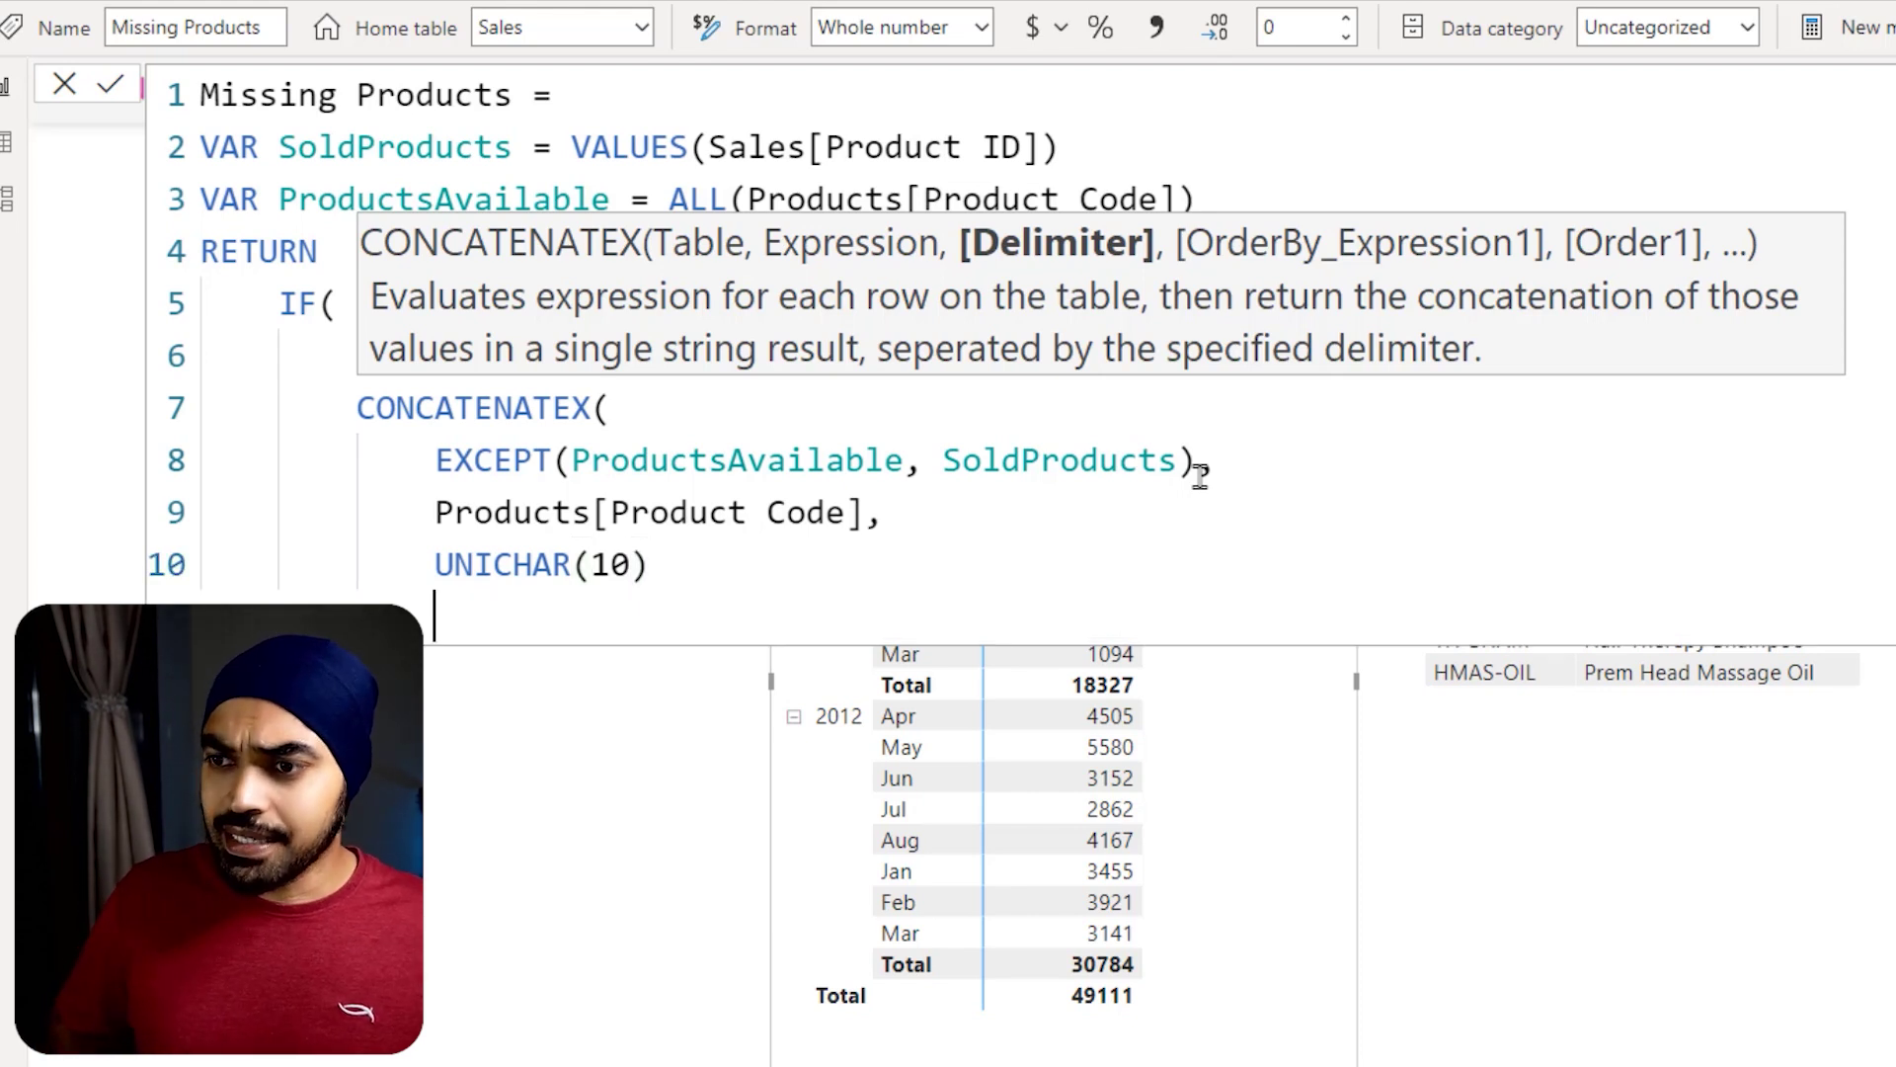
Step: Close the CONCATENATEX and IF functions on separate lines and commit the Missing Products measure
type(")")
key("Return")
type(")")
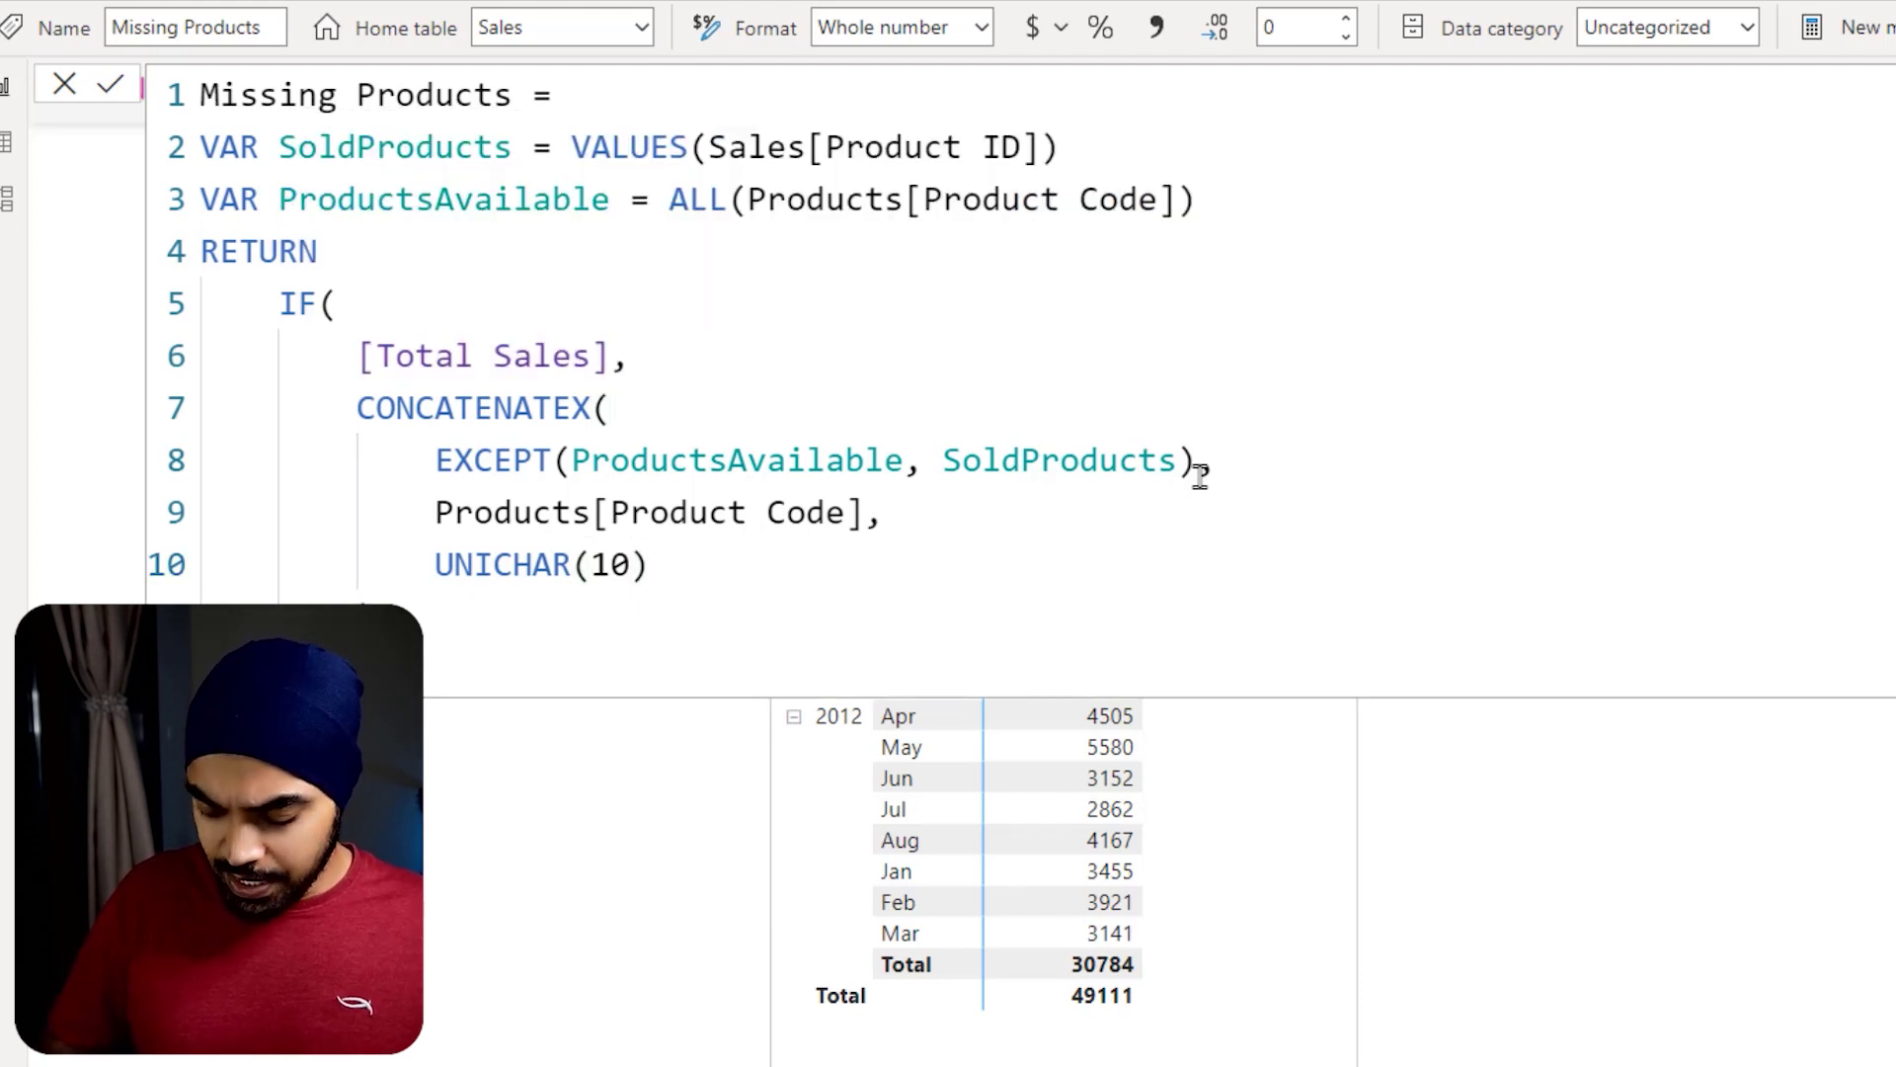
key("Return")
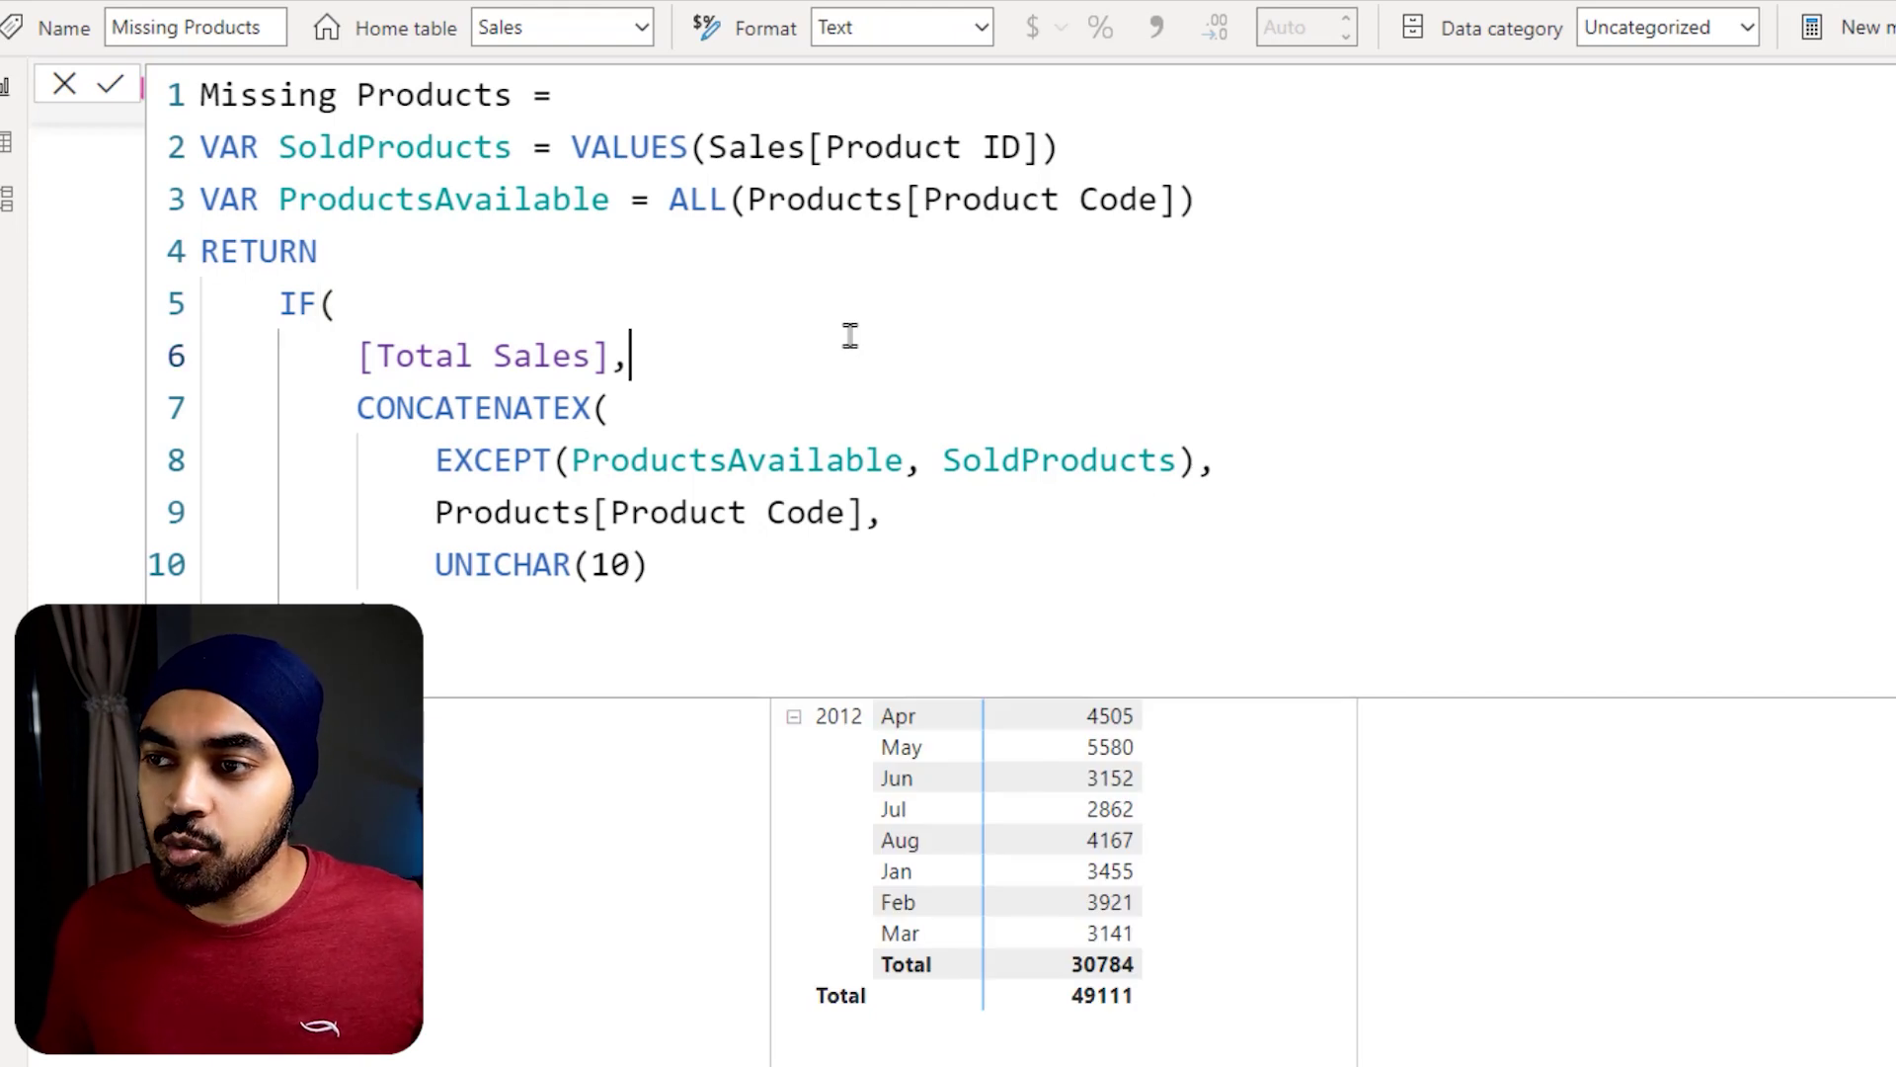
Step: Add the Missing Products measure to the values of the CalYear and CalMonth matrix and adjust the visual's size
left_click(985, 410)
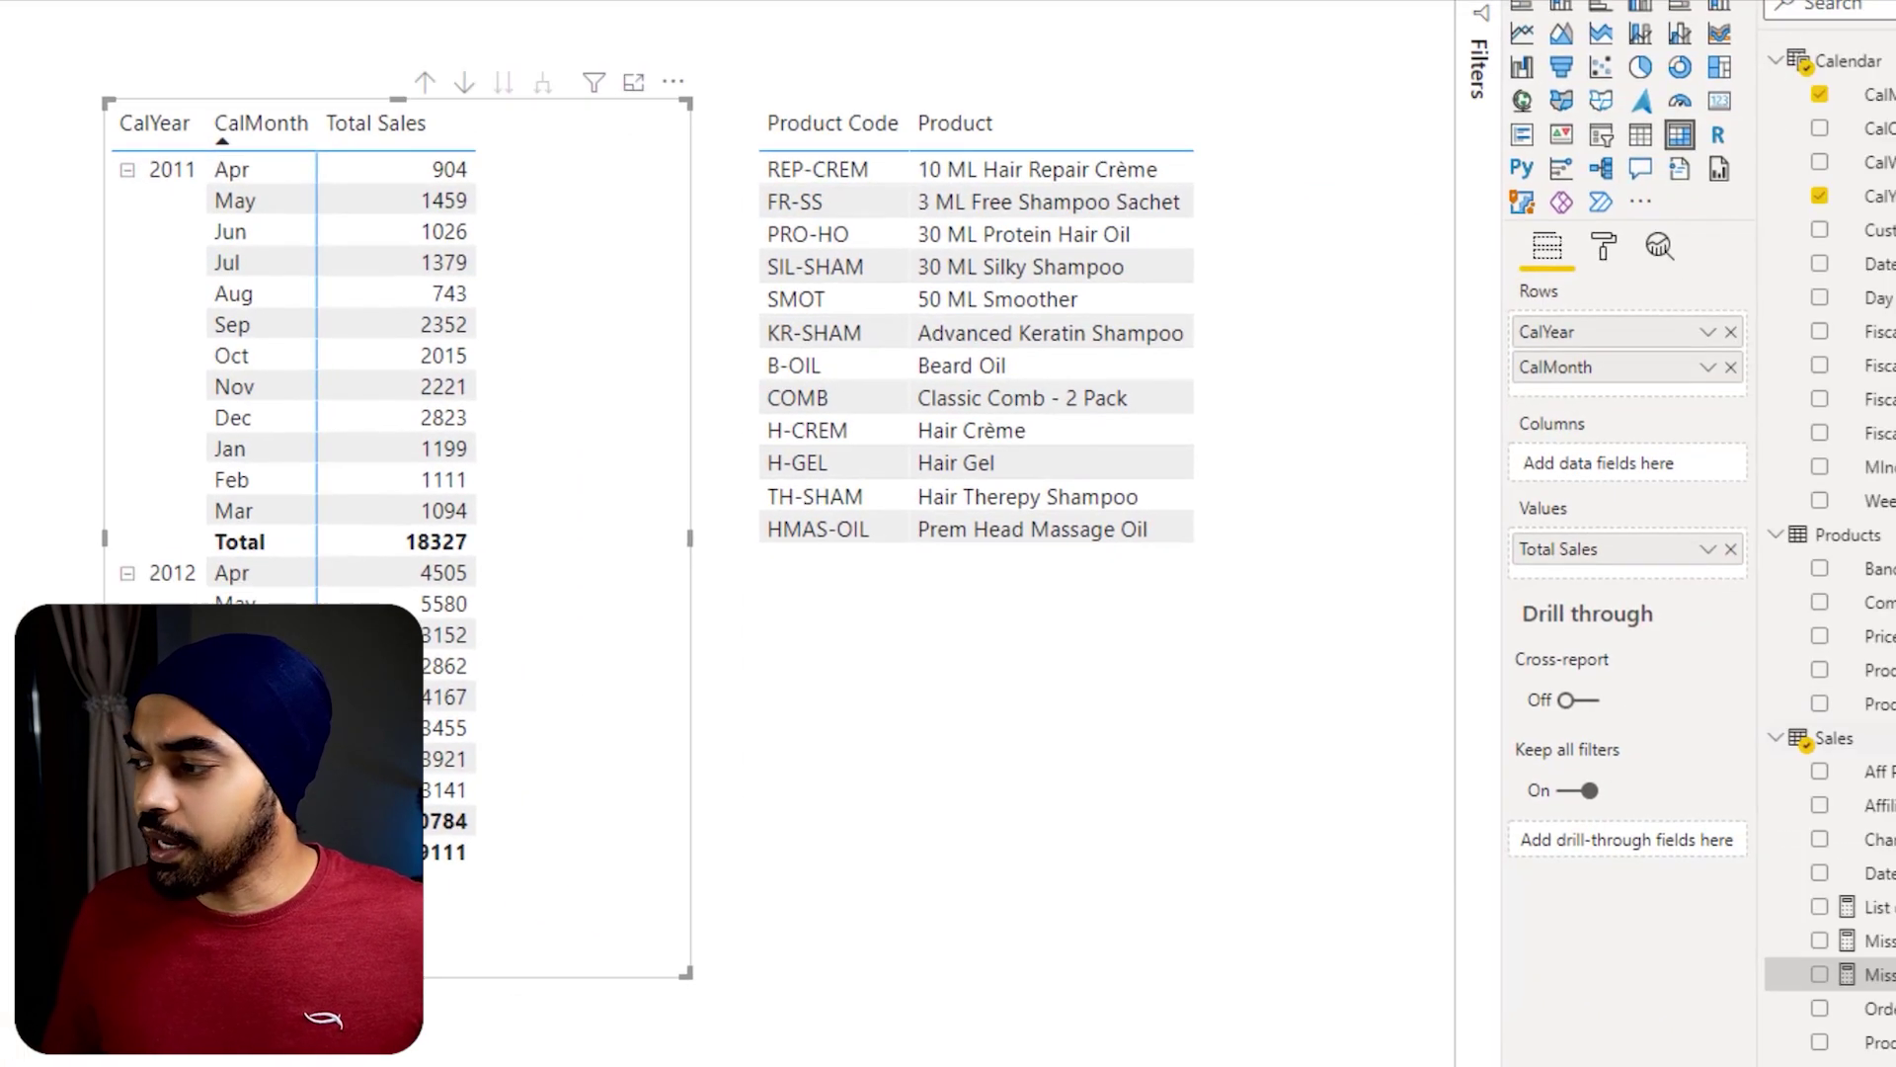
left_click_drag(1882, 975, 772, 583)
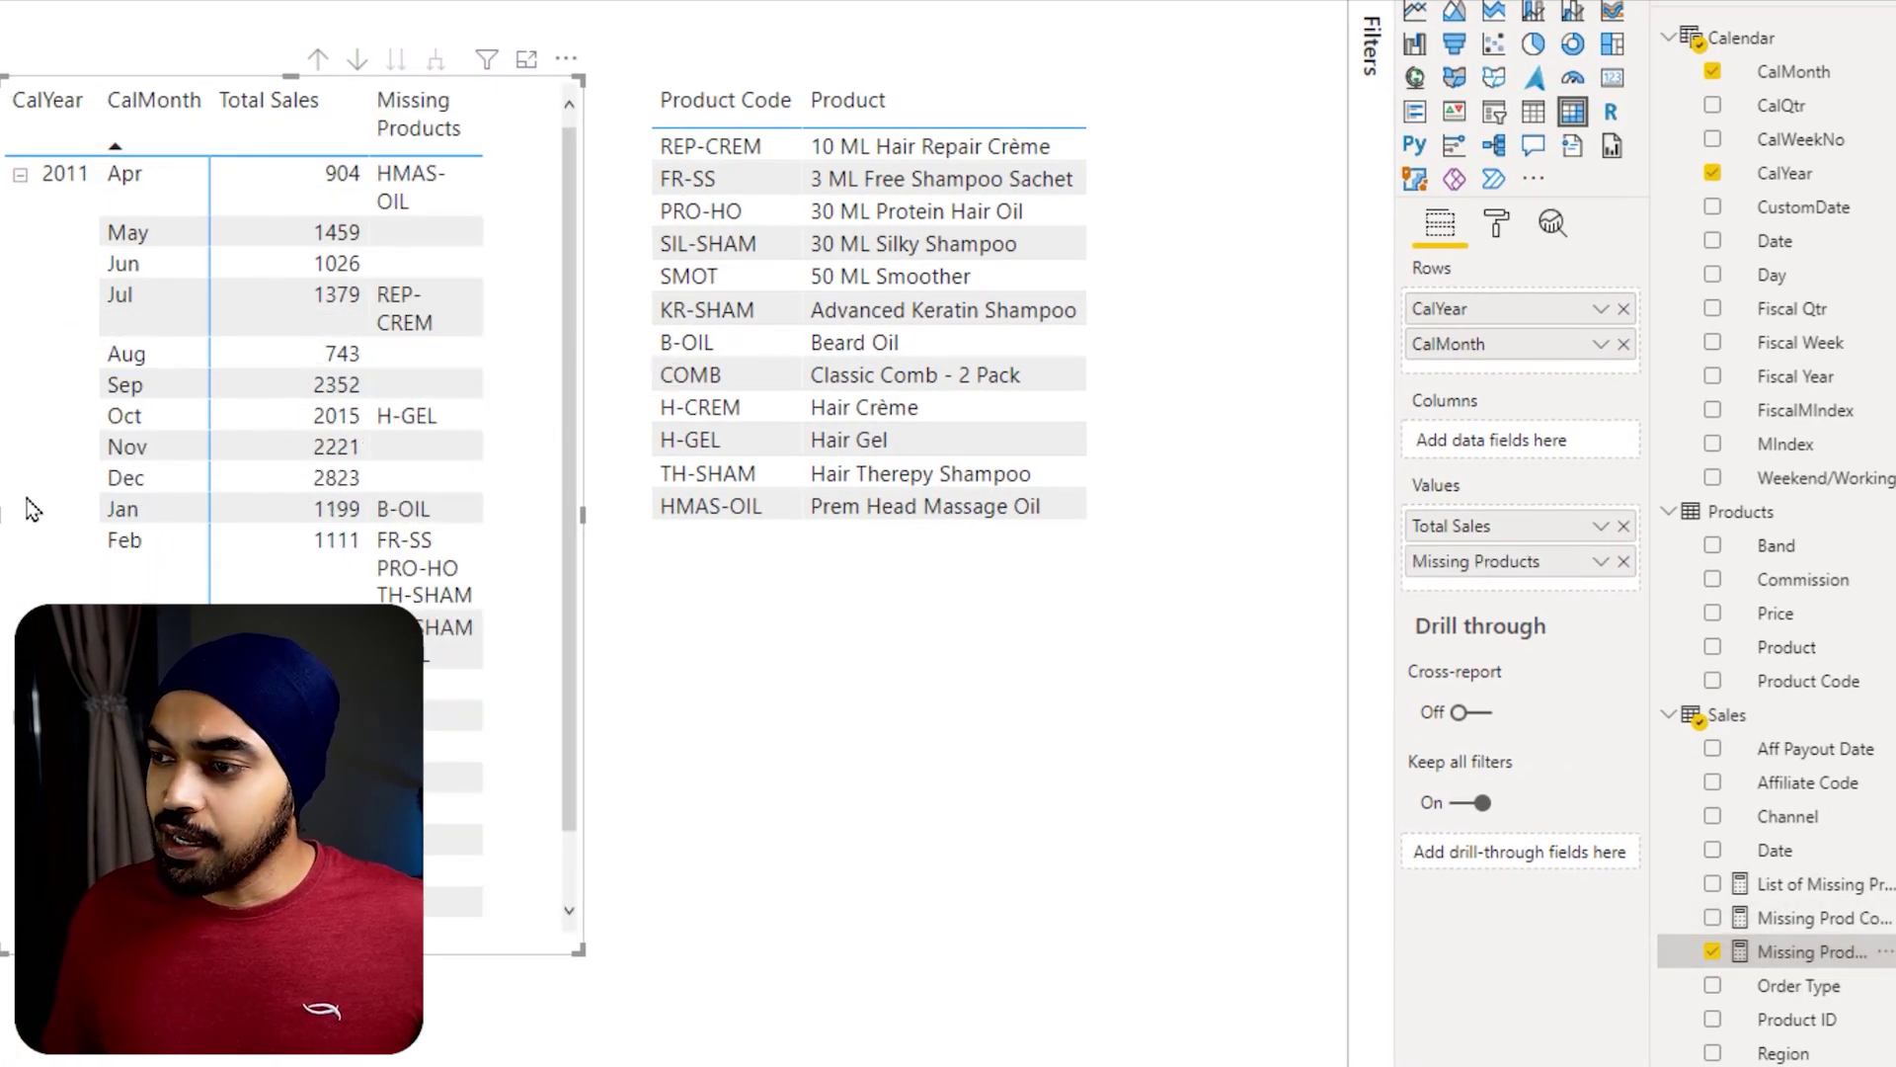
left_click_drag(7, 514, 0, 515)
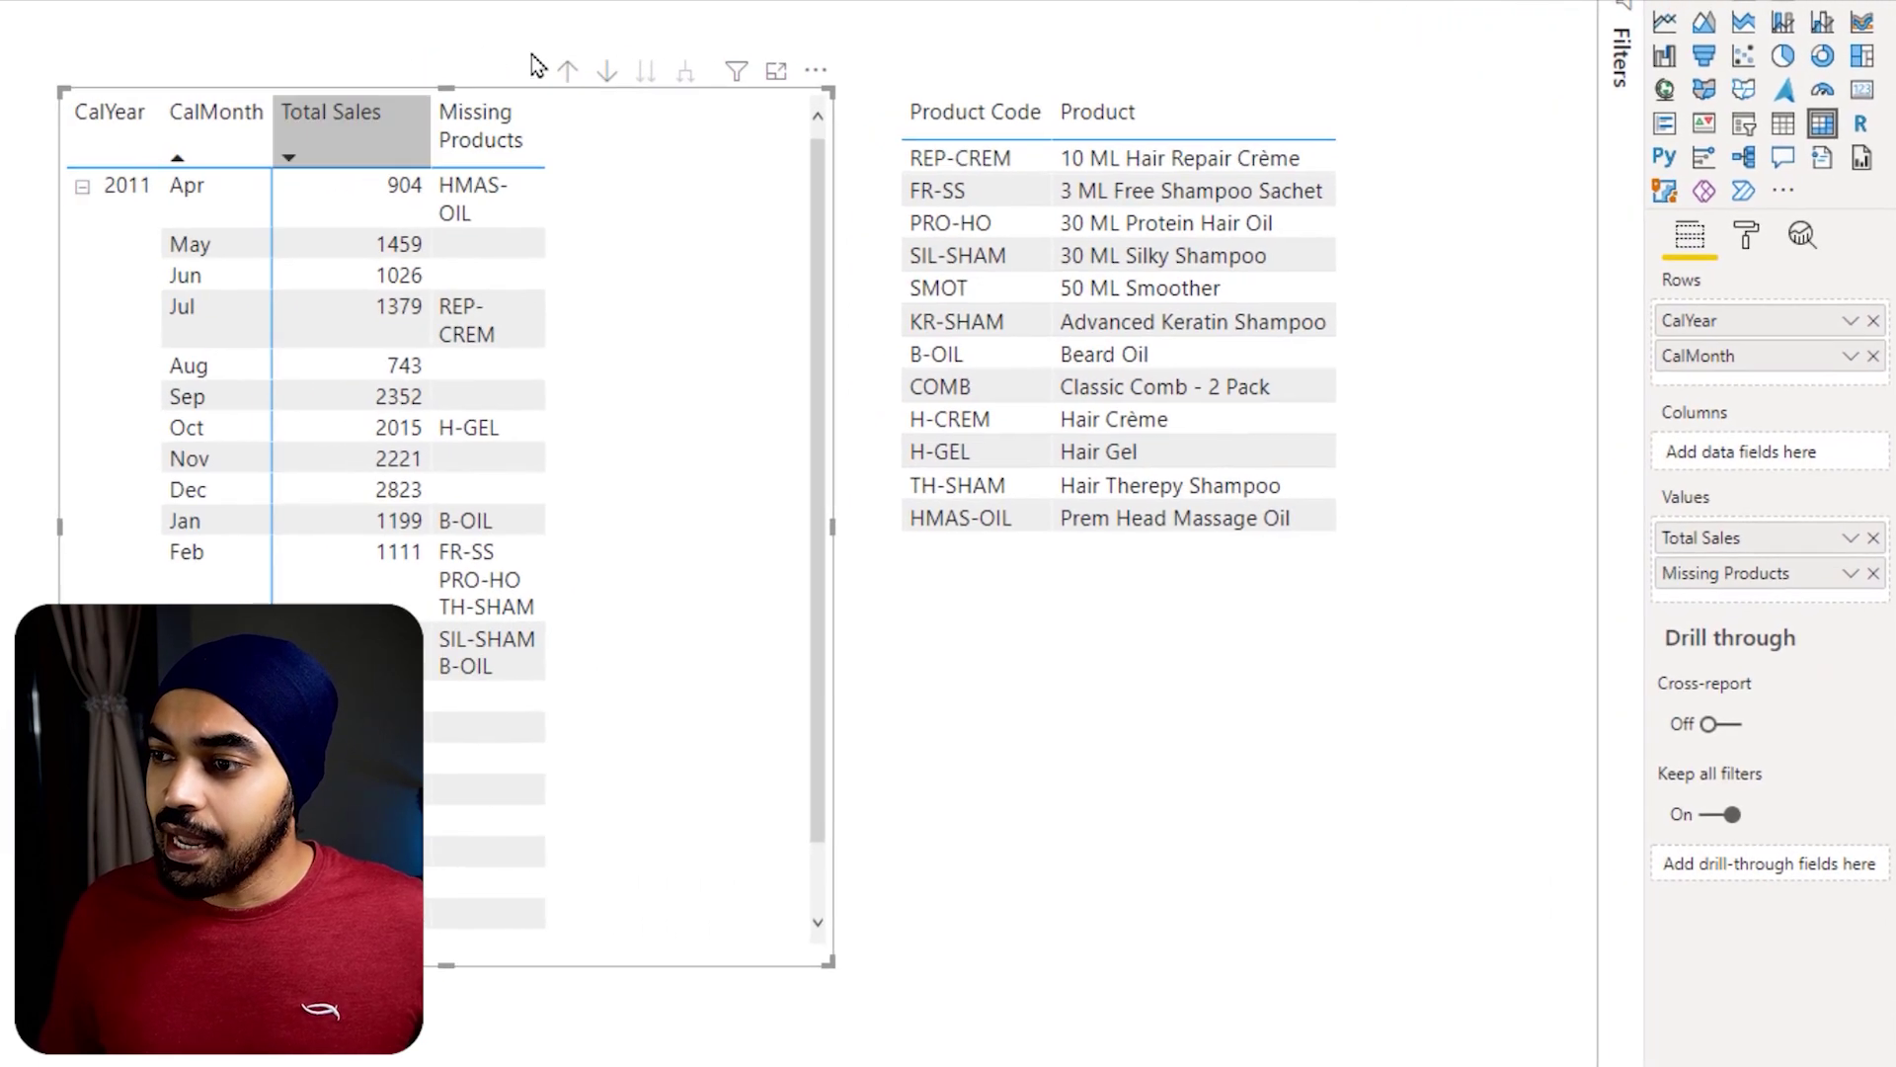
Step: Examine the missing product codes per month and compare April 2011 with the product-level sales matrix
mouse_move(289, 102)
left_mouse_down()
mouse_move(389, 100)
mouse_move(596, 184)
left_mouse_up()
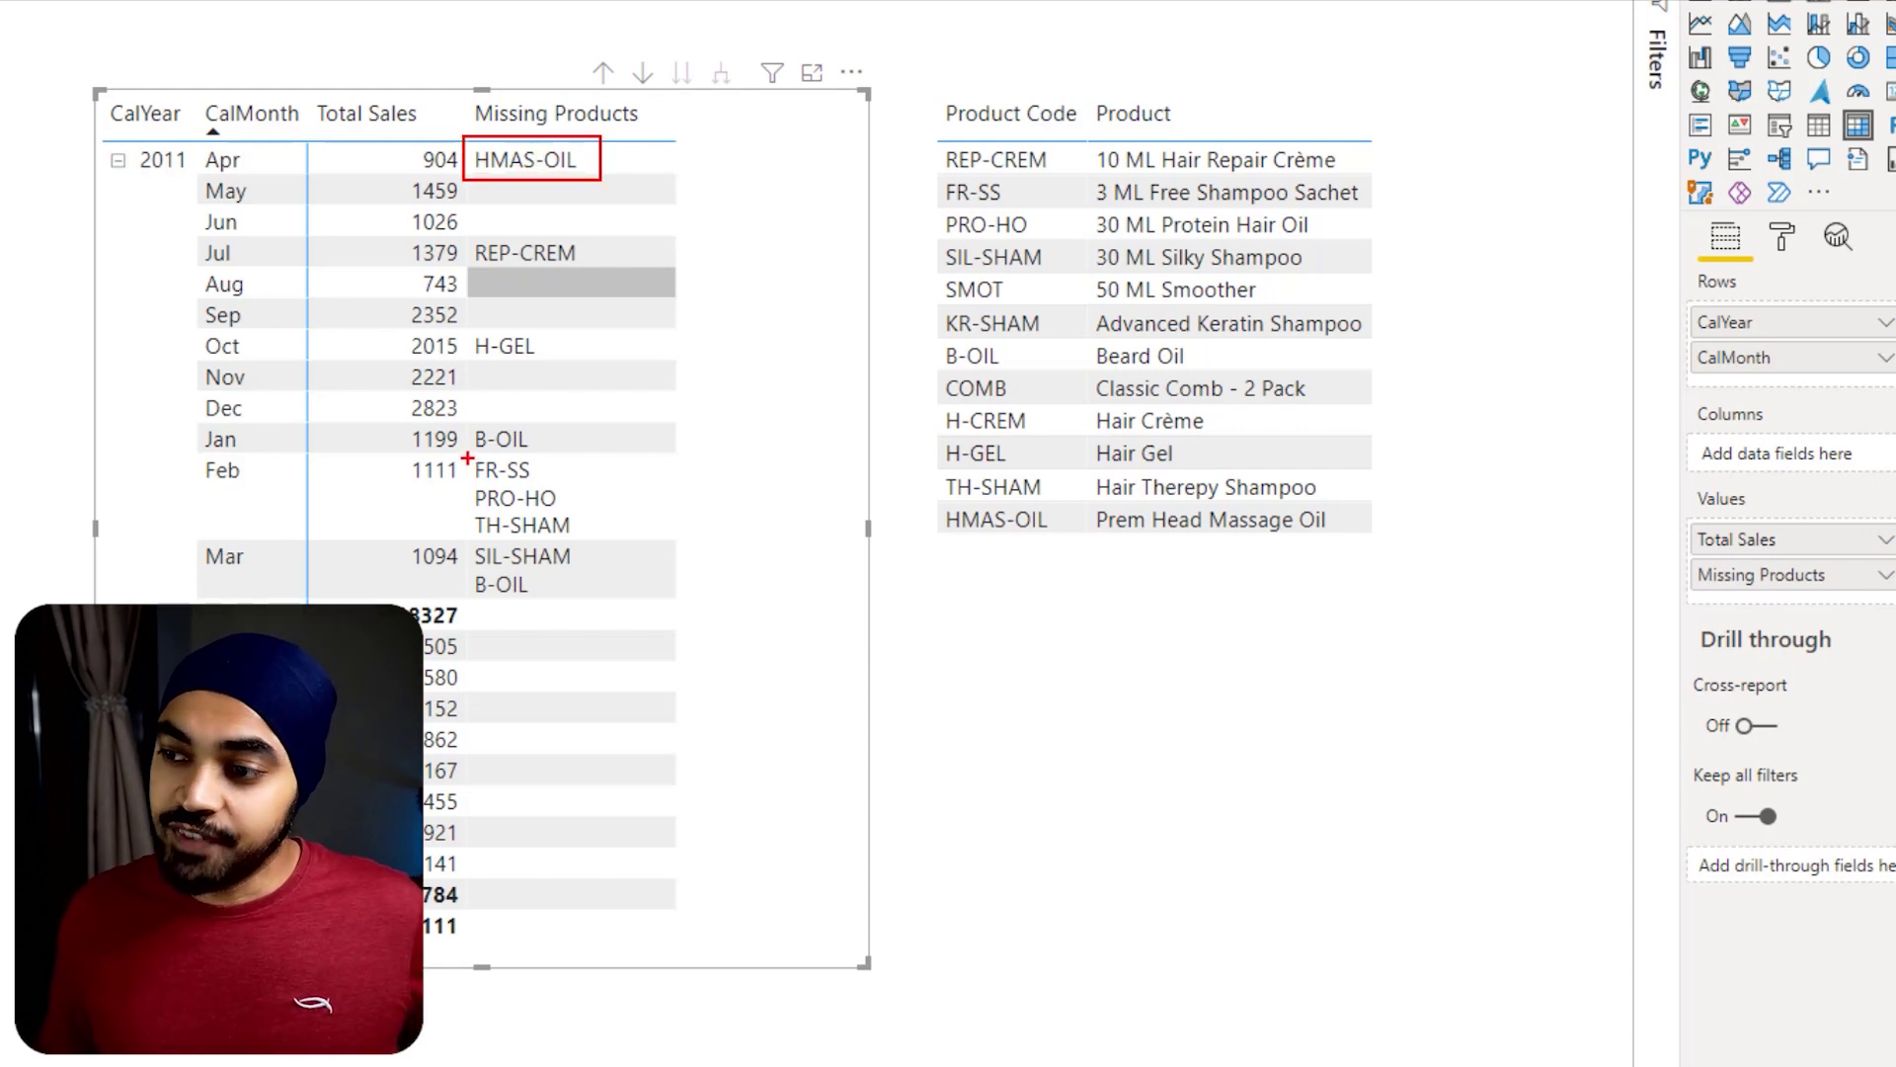
left_click_drag(497, 480, 593, 540)
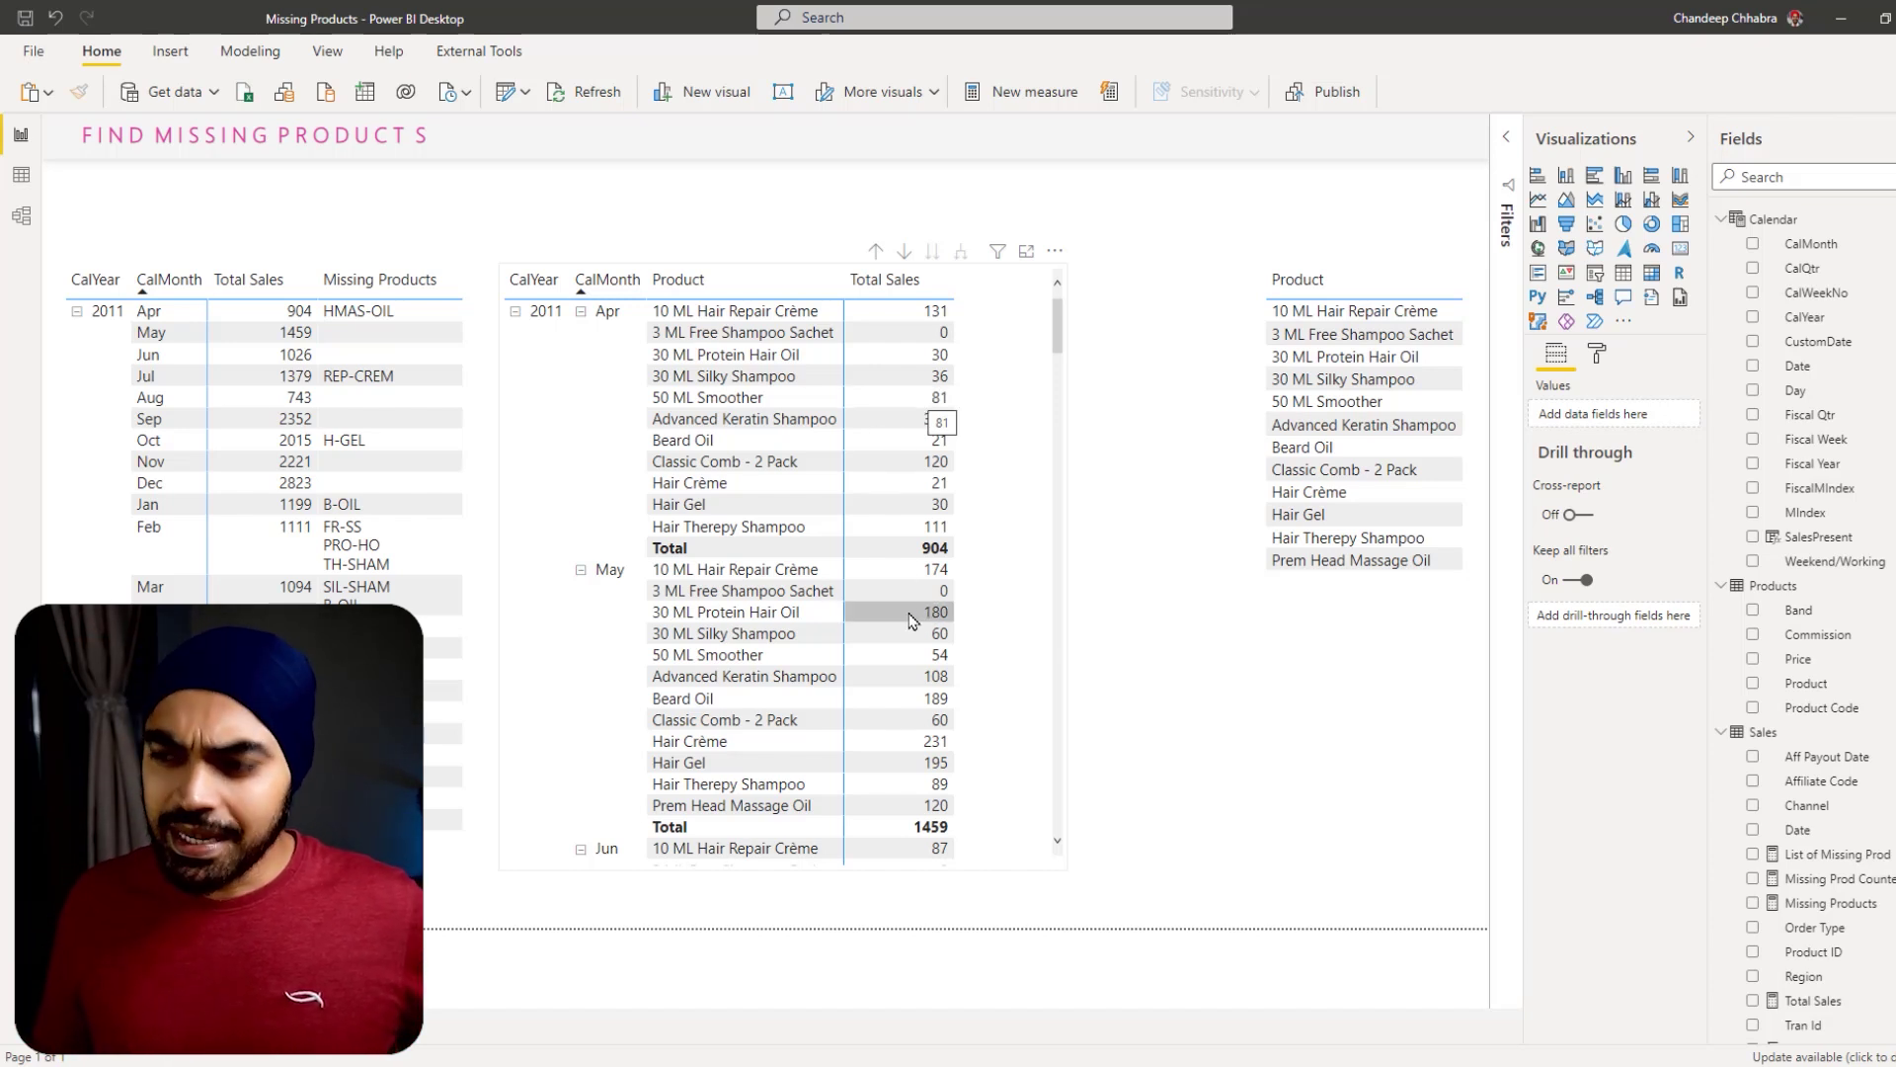
left_click_drag(681, 523, 975, 532)
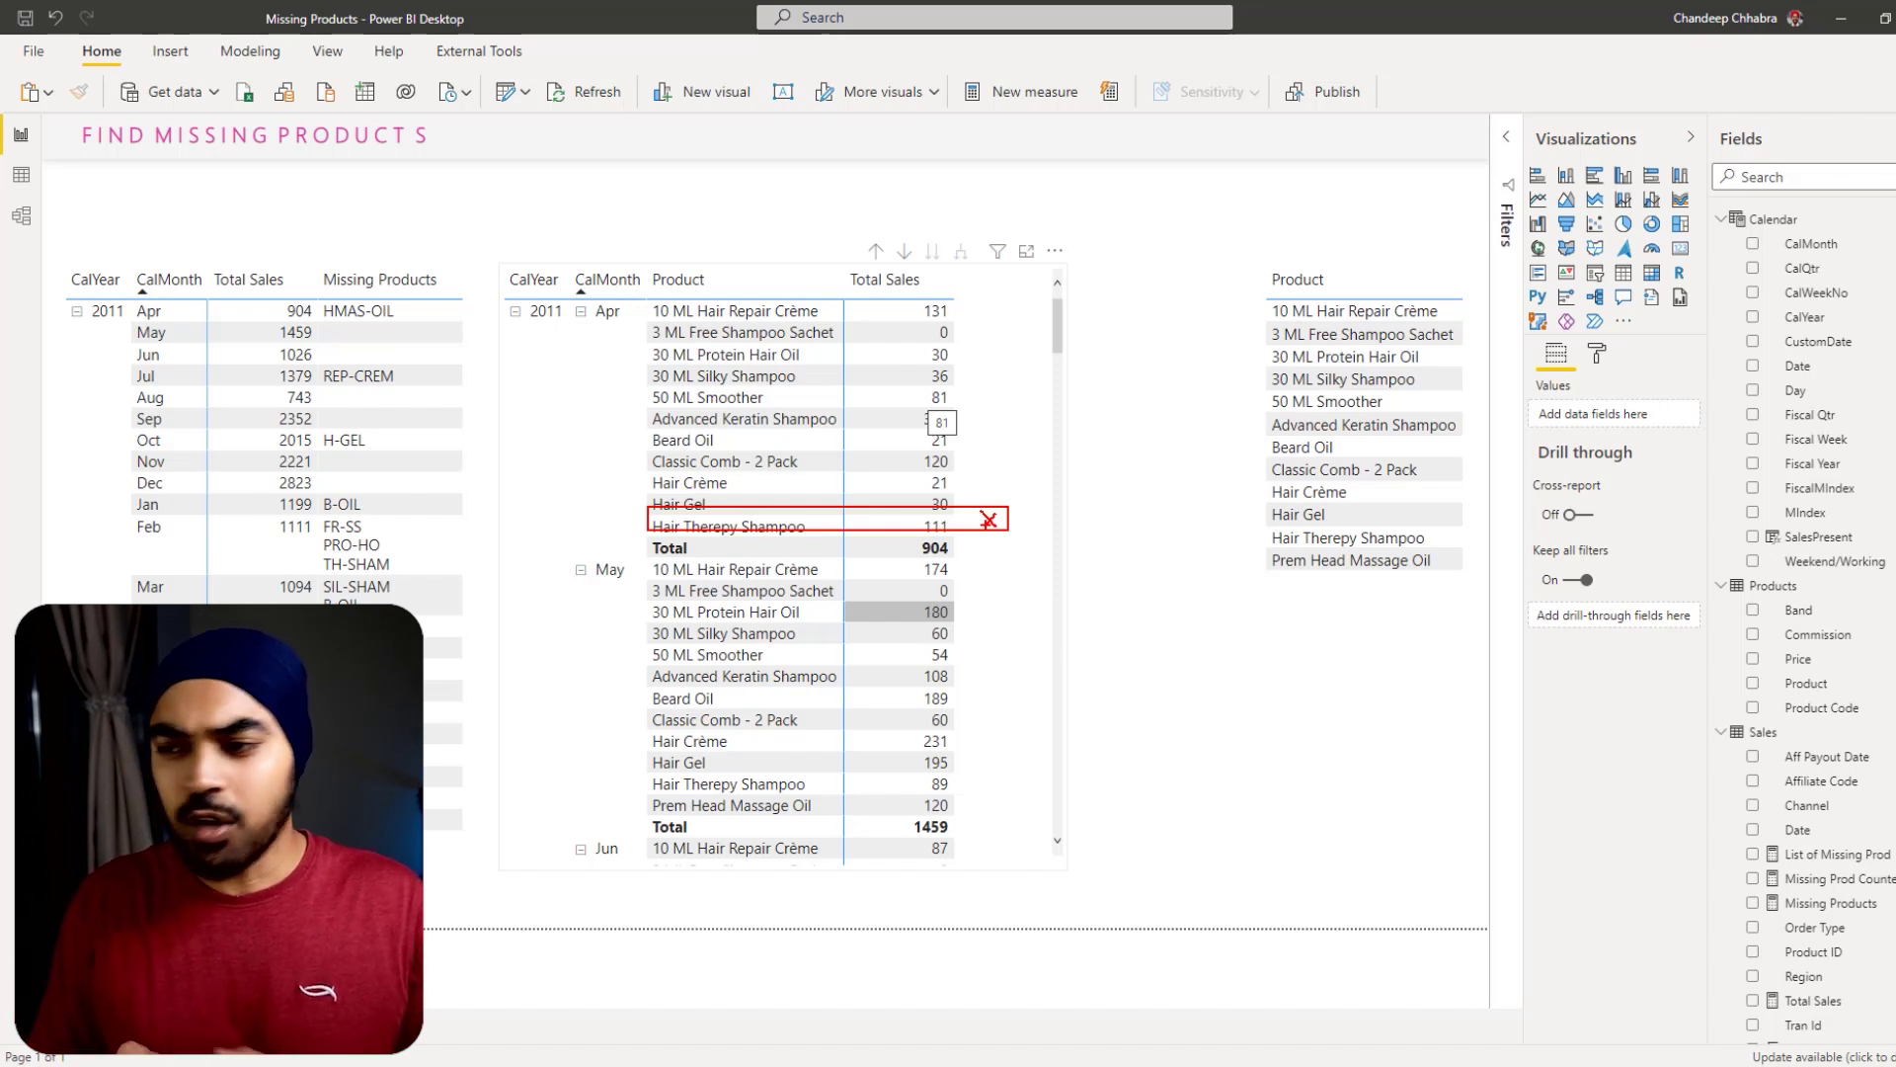
key("Escape")
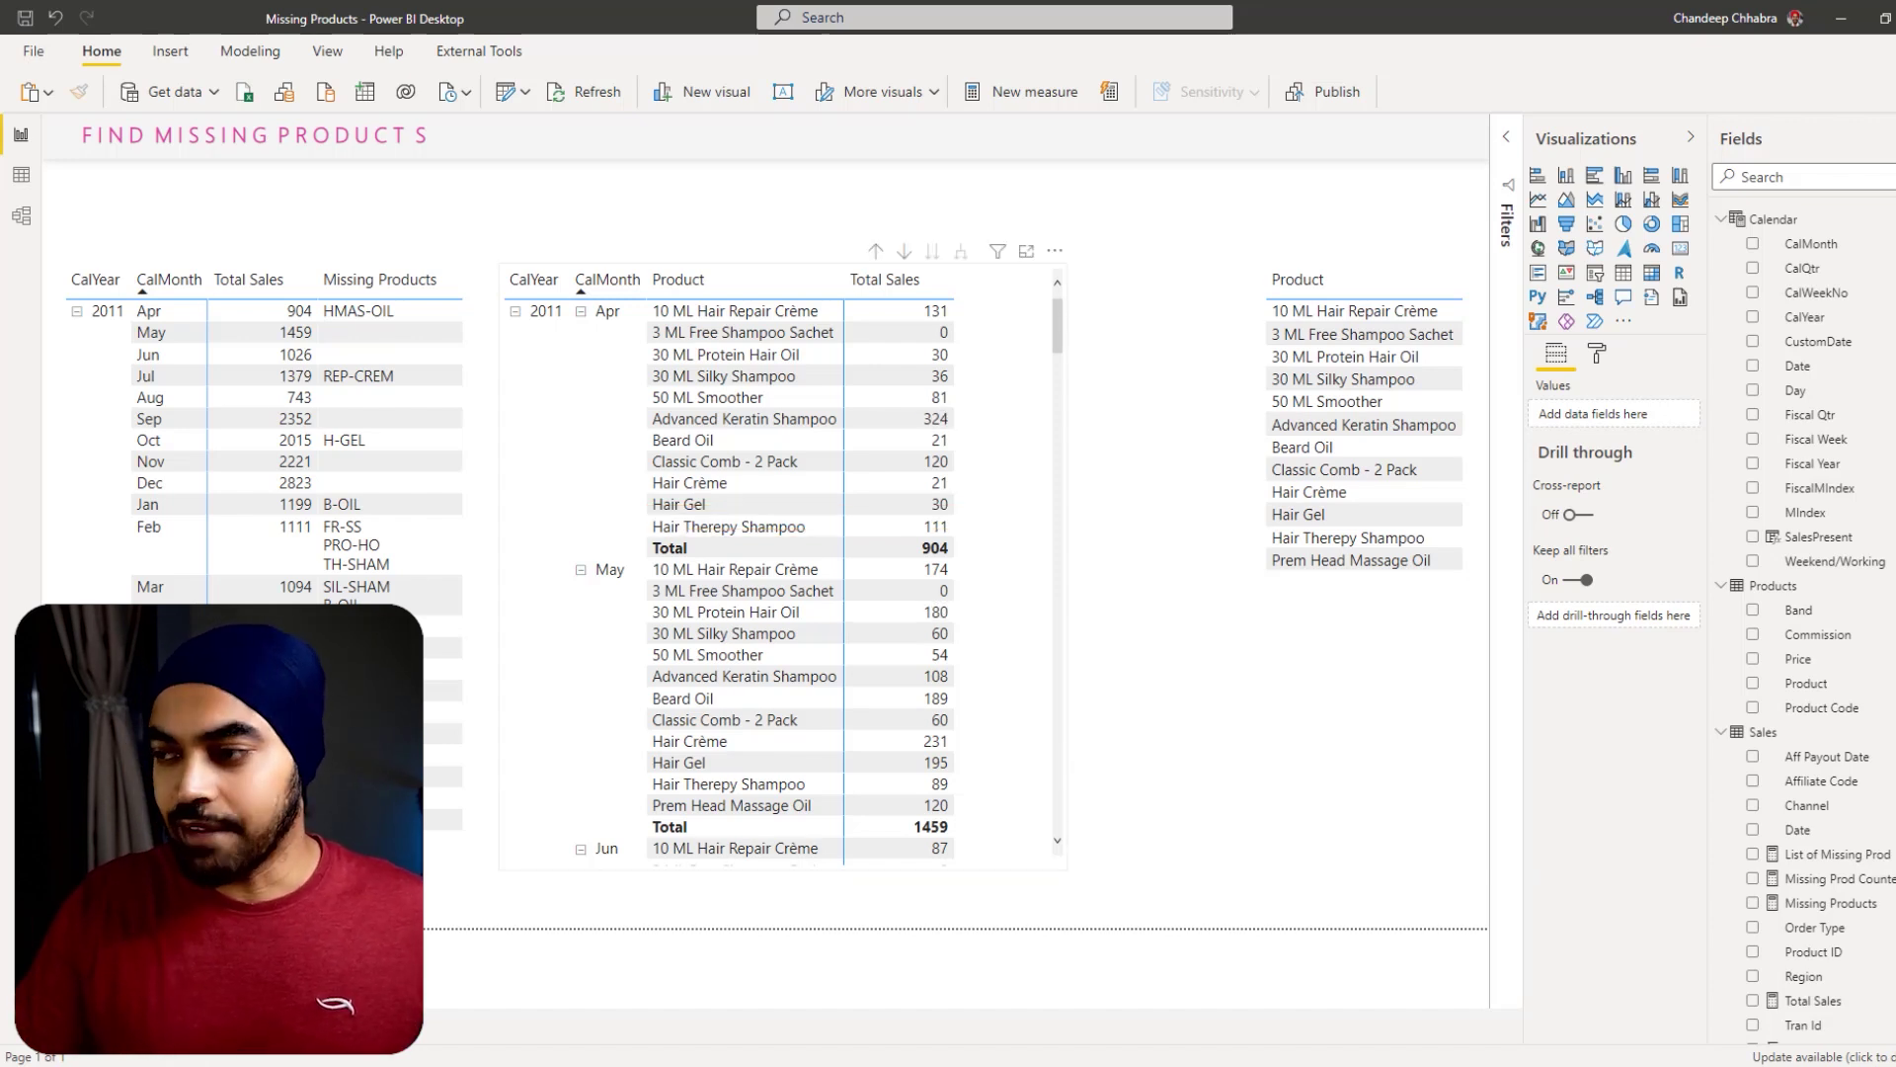
Step: Open the Missing Prod Counter measure and review its variables, IF condition and COUNTROWS expression
left_click(1823, 878)
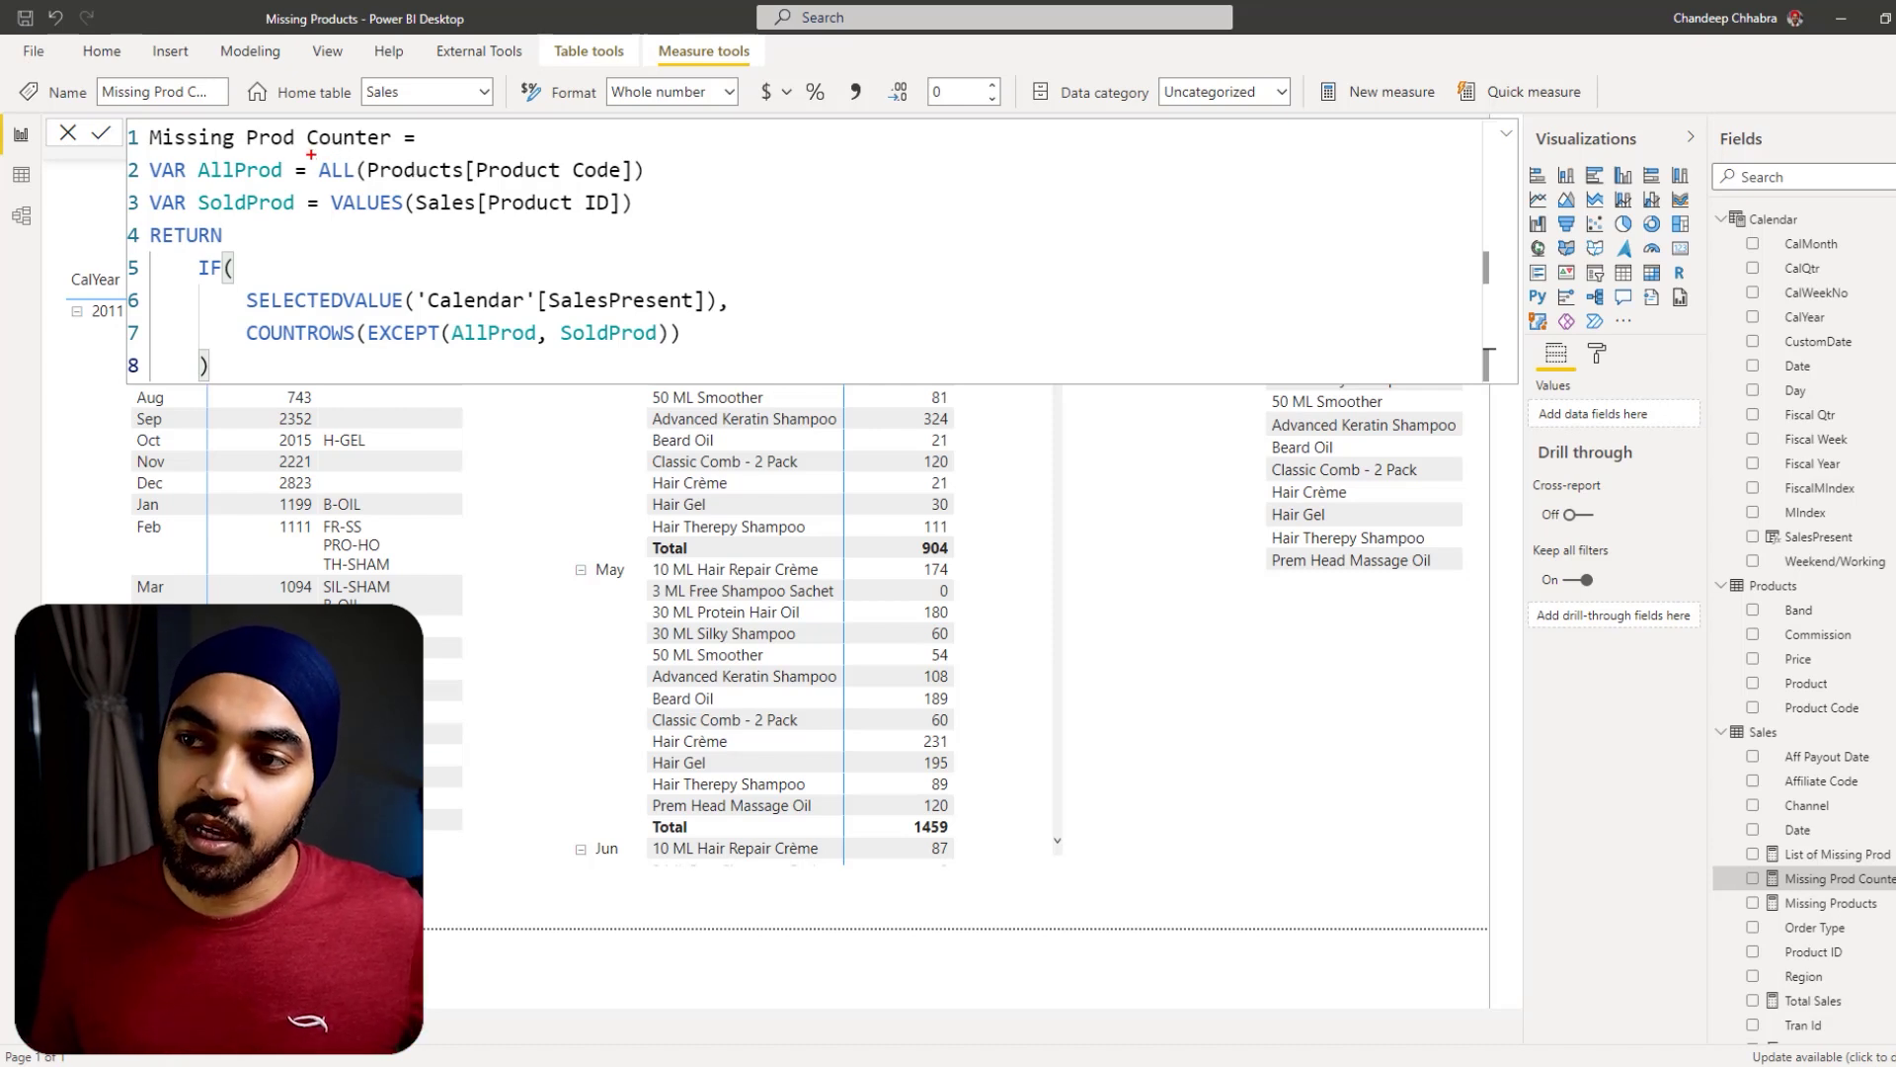
left_click_drag(310, 149, 647, 188)
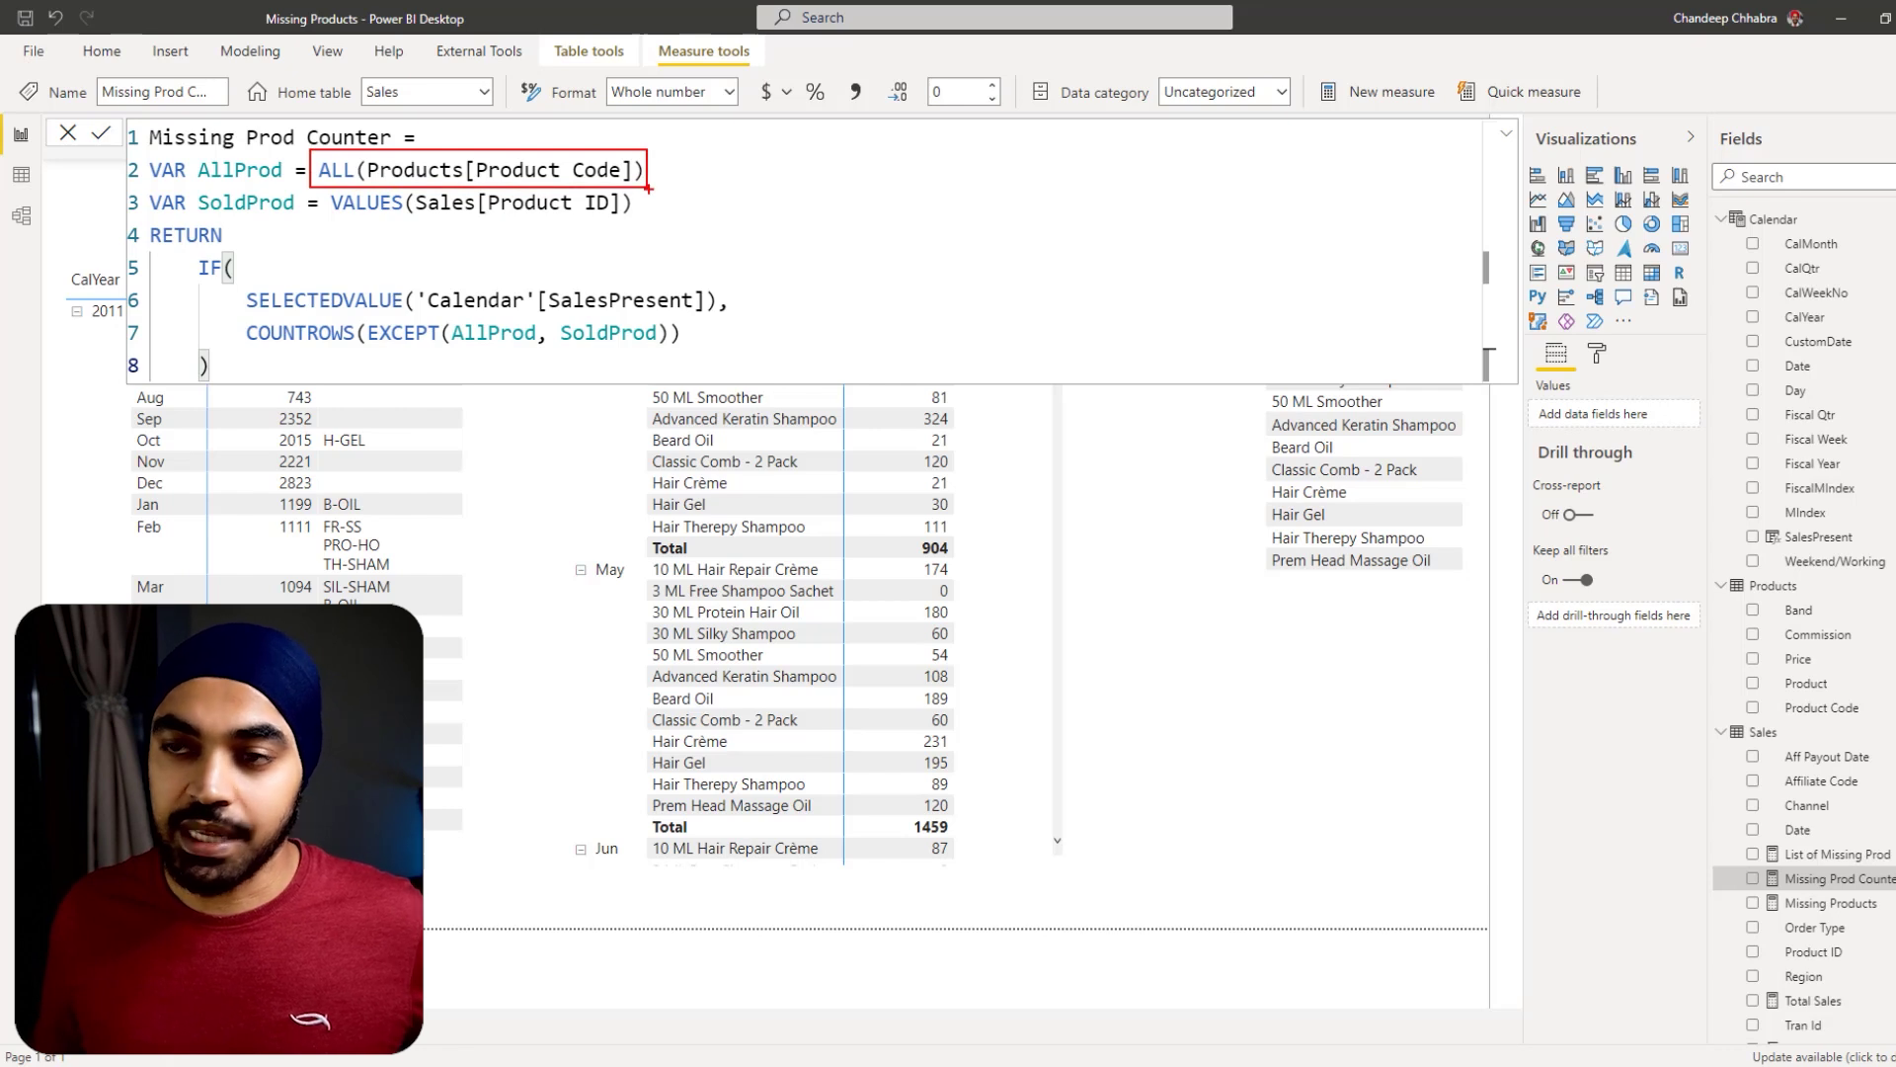
mouse_move(325, 181)
left_mouse_down()
mouse_move(415, 223)
mouse_move(654, 223)
left_mouse_up()
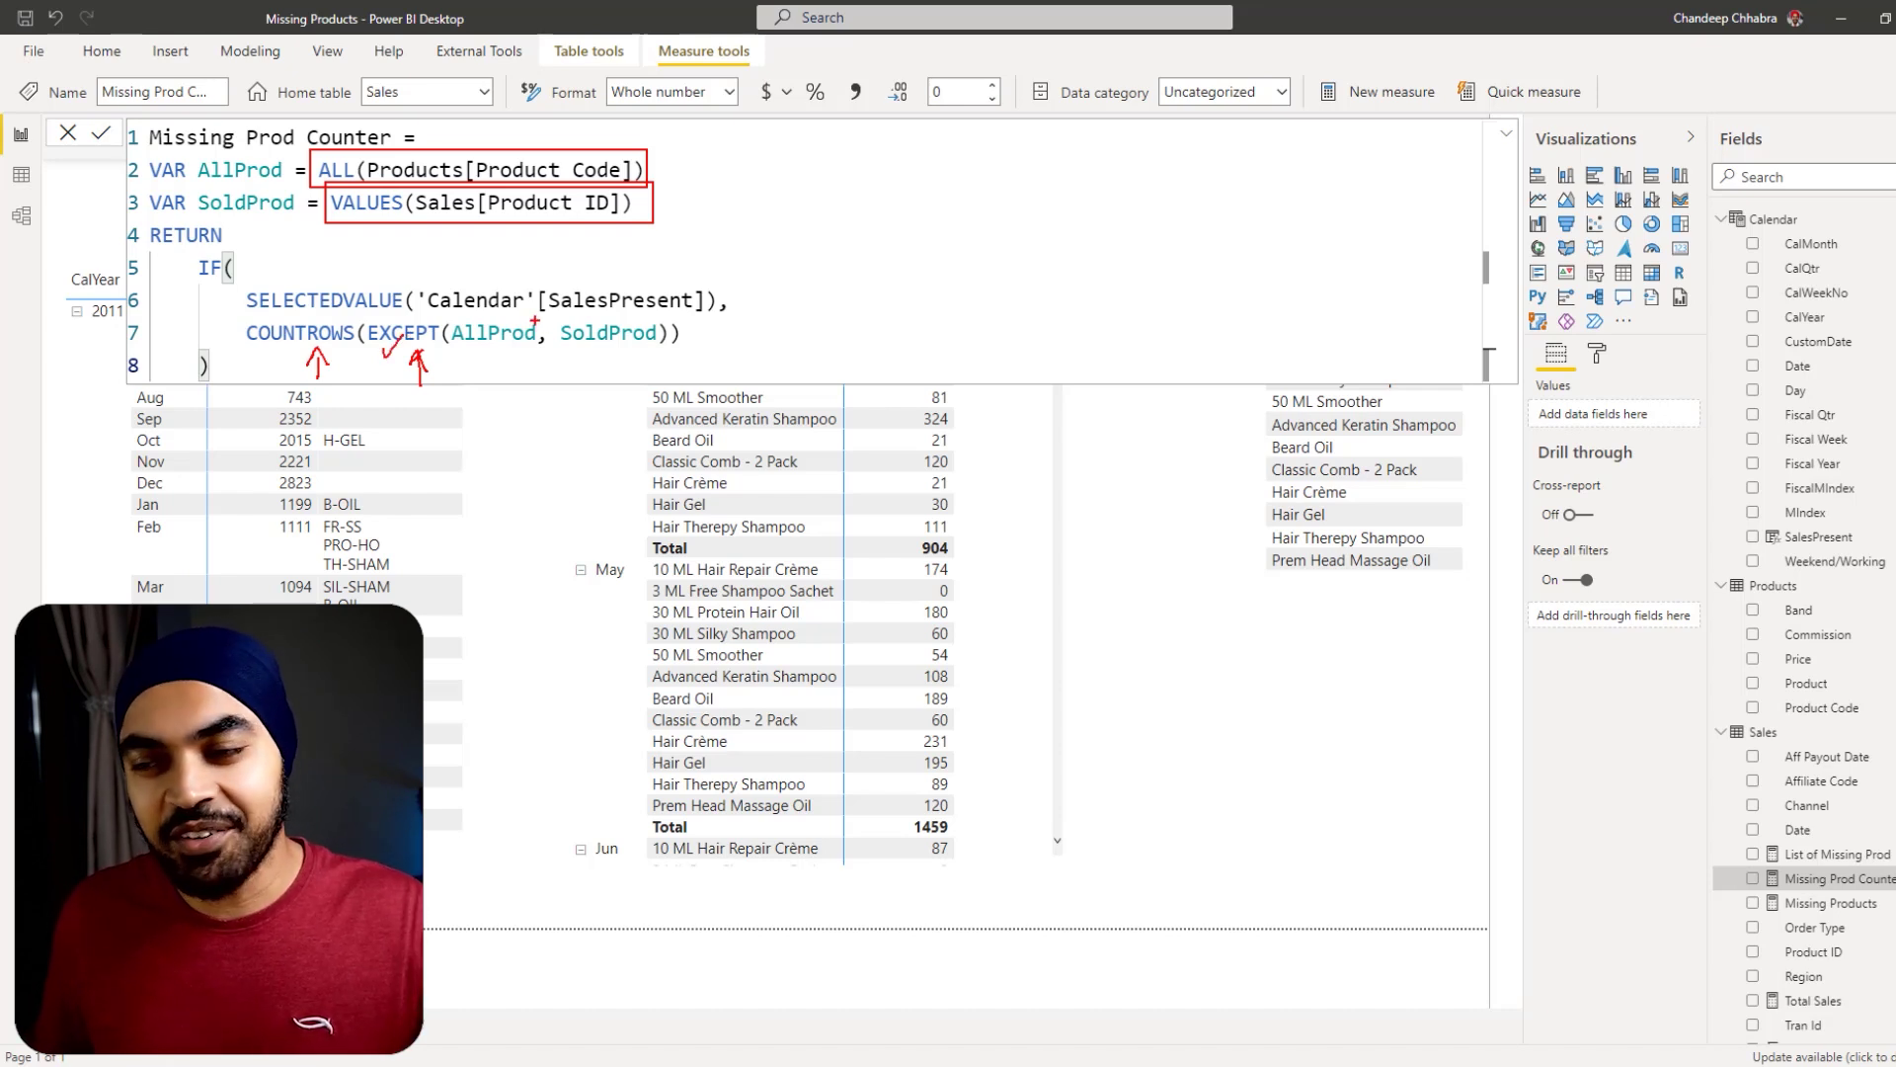
mouse_move(244, 279)
left_mouse_down()
mouse_move(373, 311)
mouse_move(695, 322)
left_mouse_up()
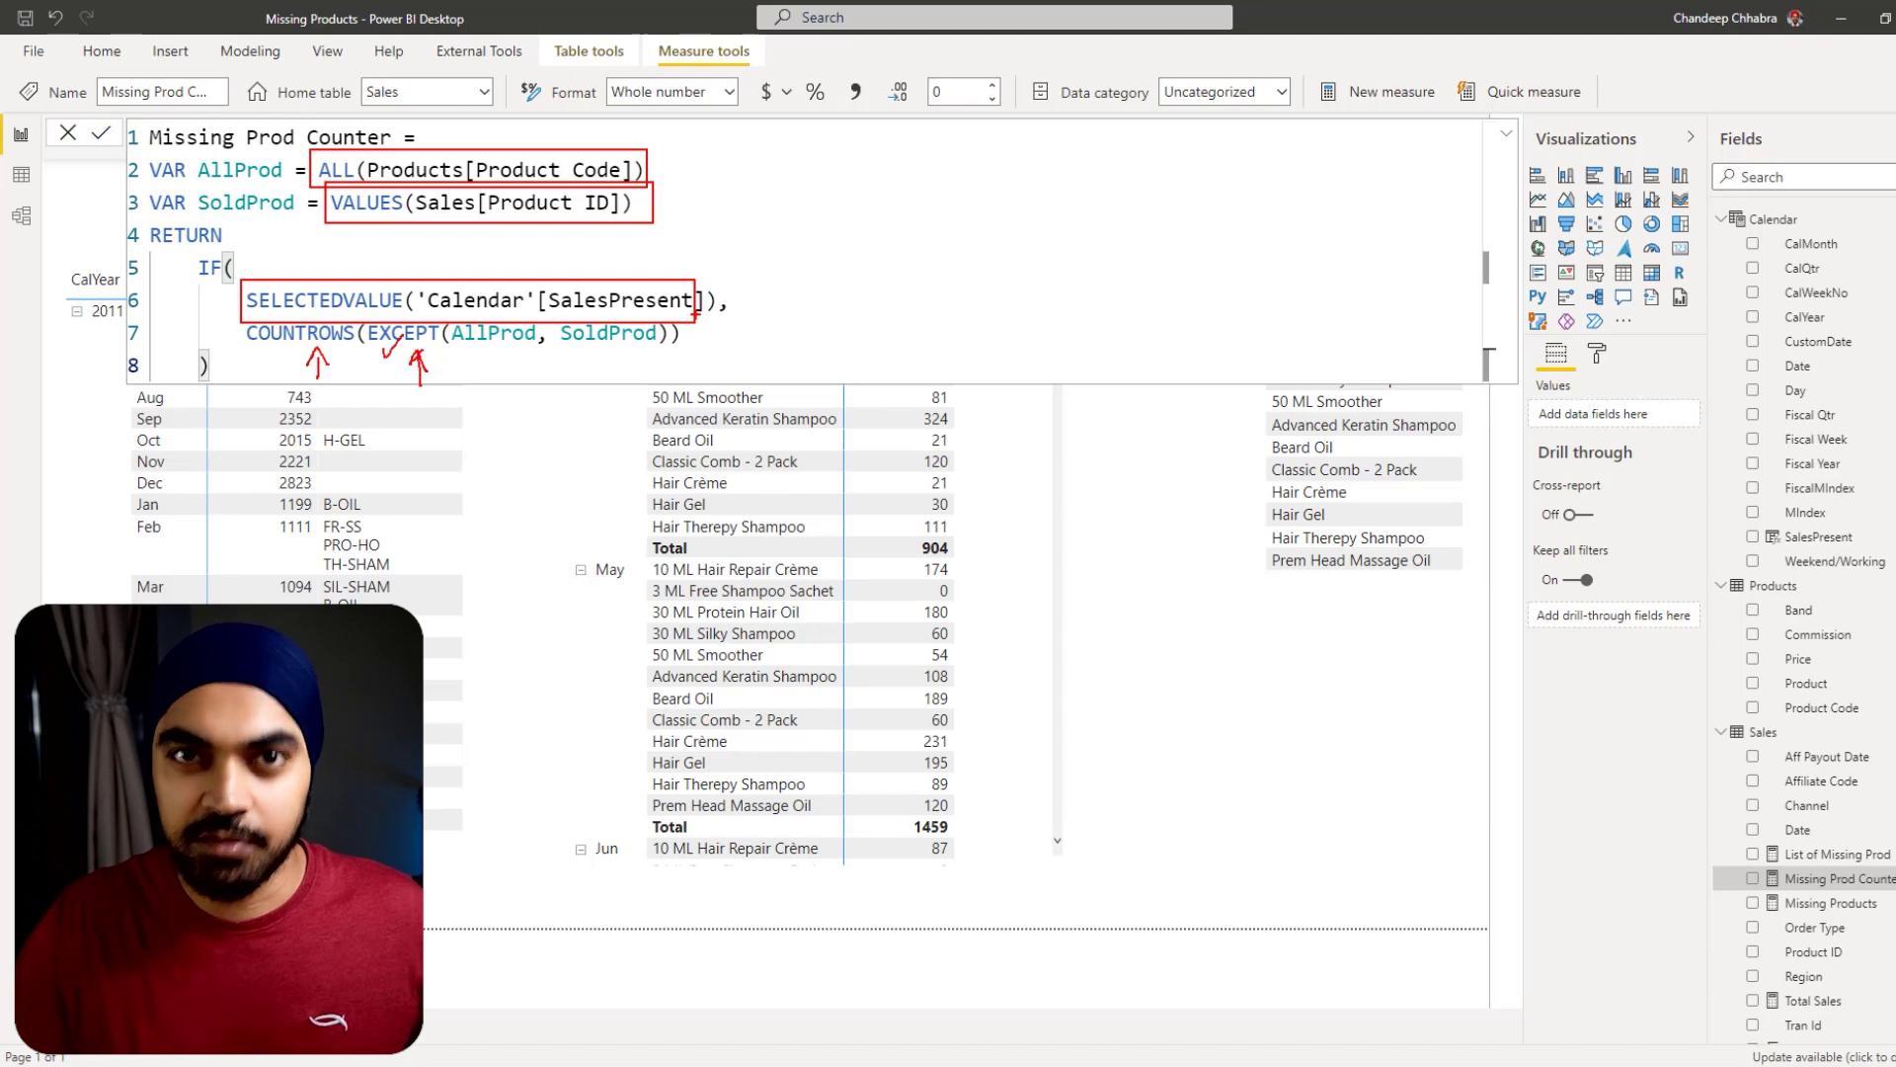
key("Escape")
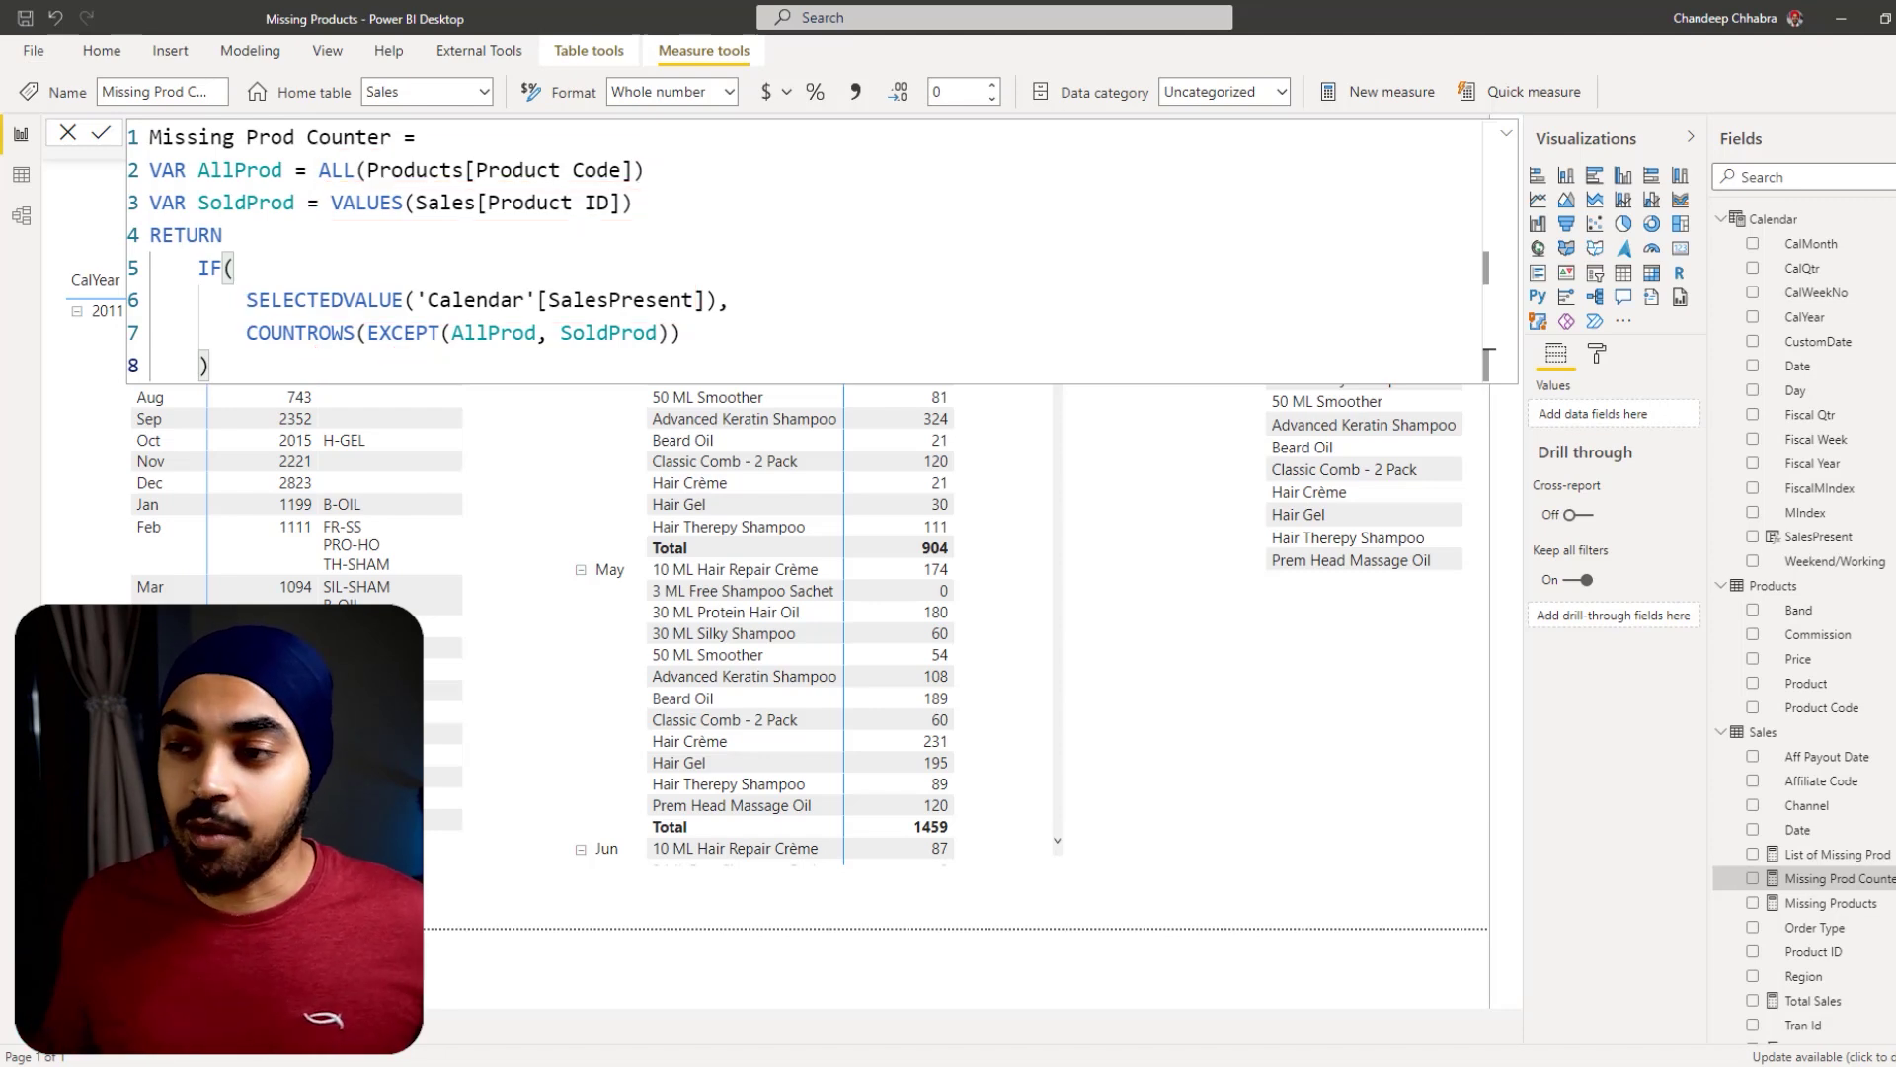
Step: Add the Missing Prod Counter measure to the product-level matrix and widen the visual to fit the new column
left_click_drag(1768, 831, 480, 291)
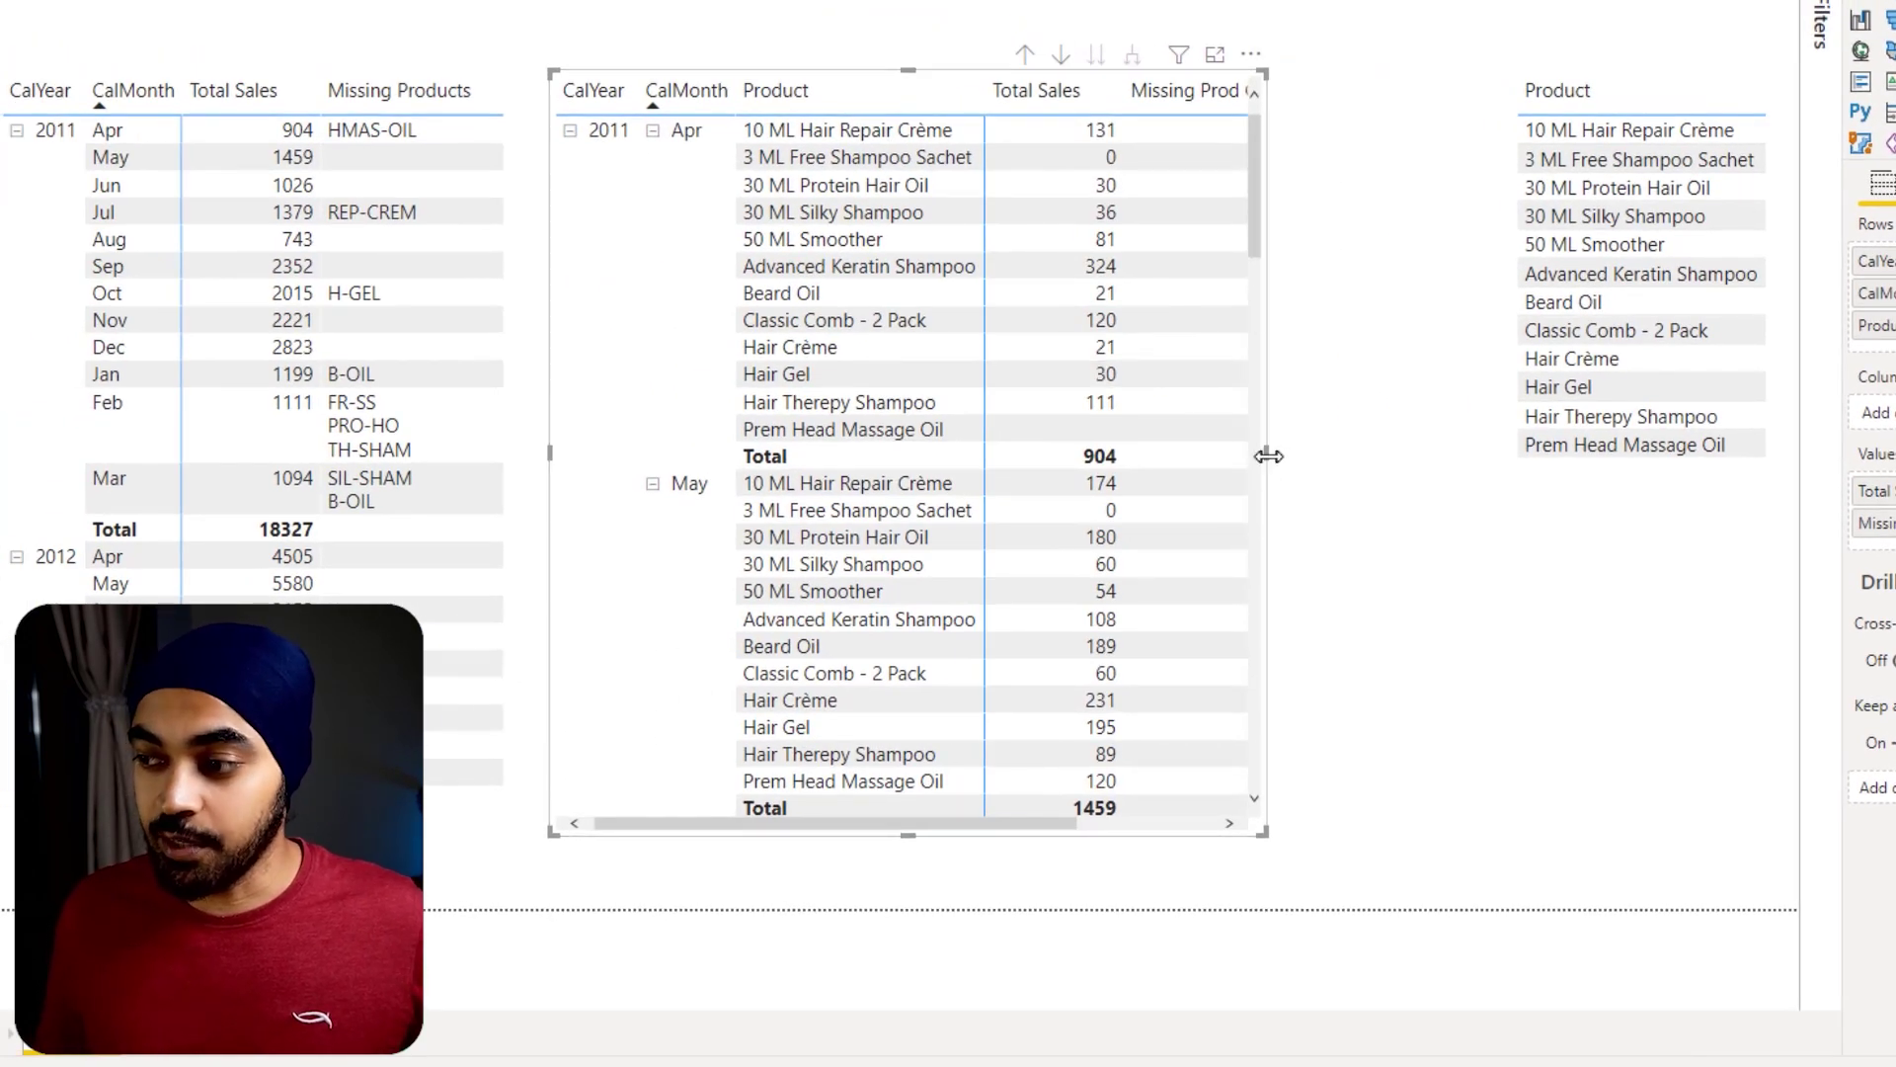
left_click_drag(1269, 455, 1383, 459)
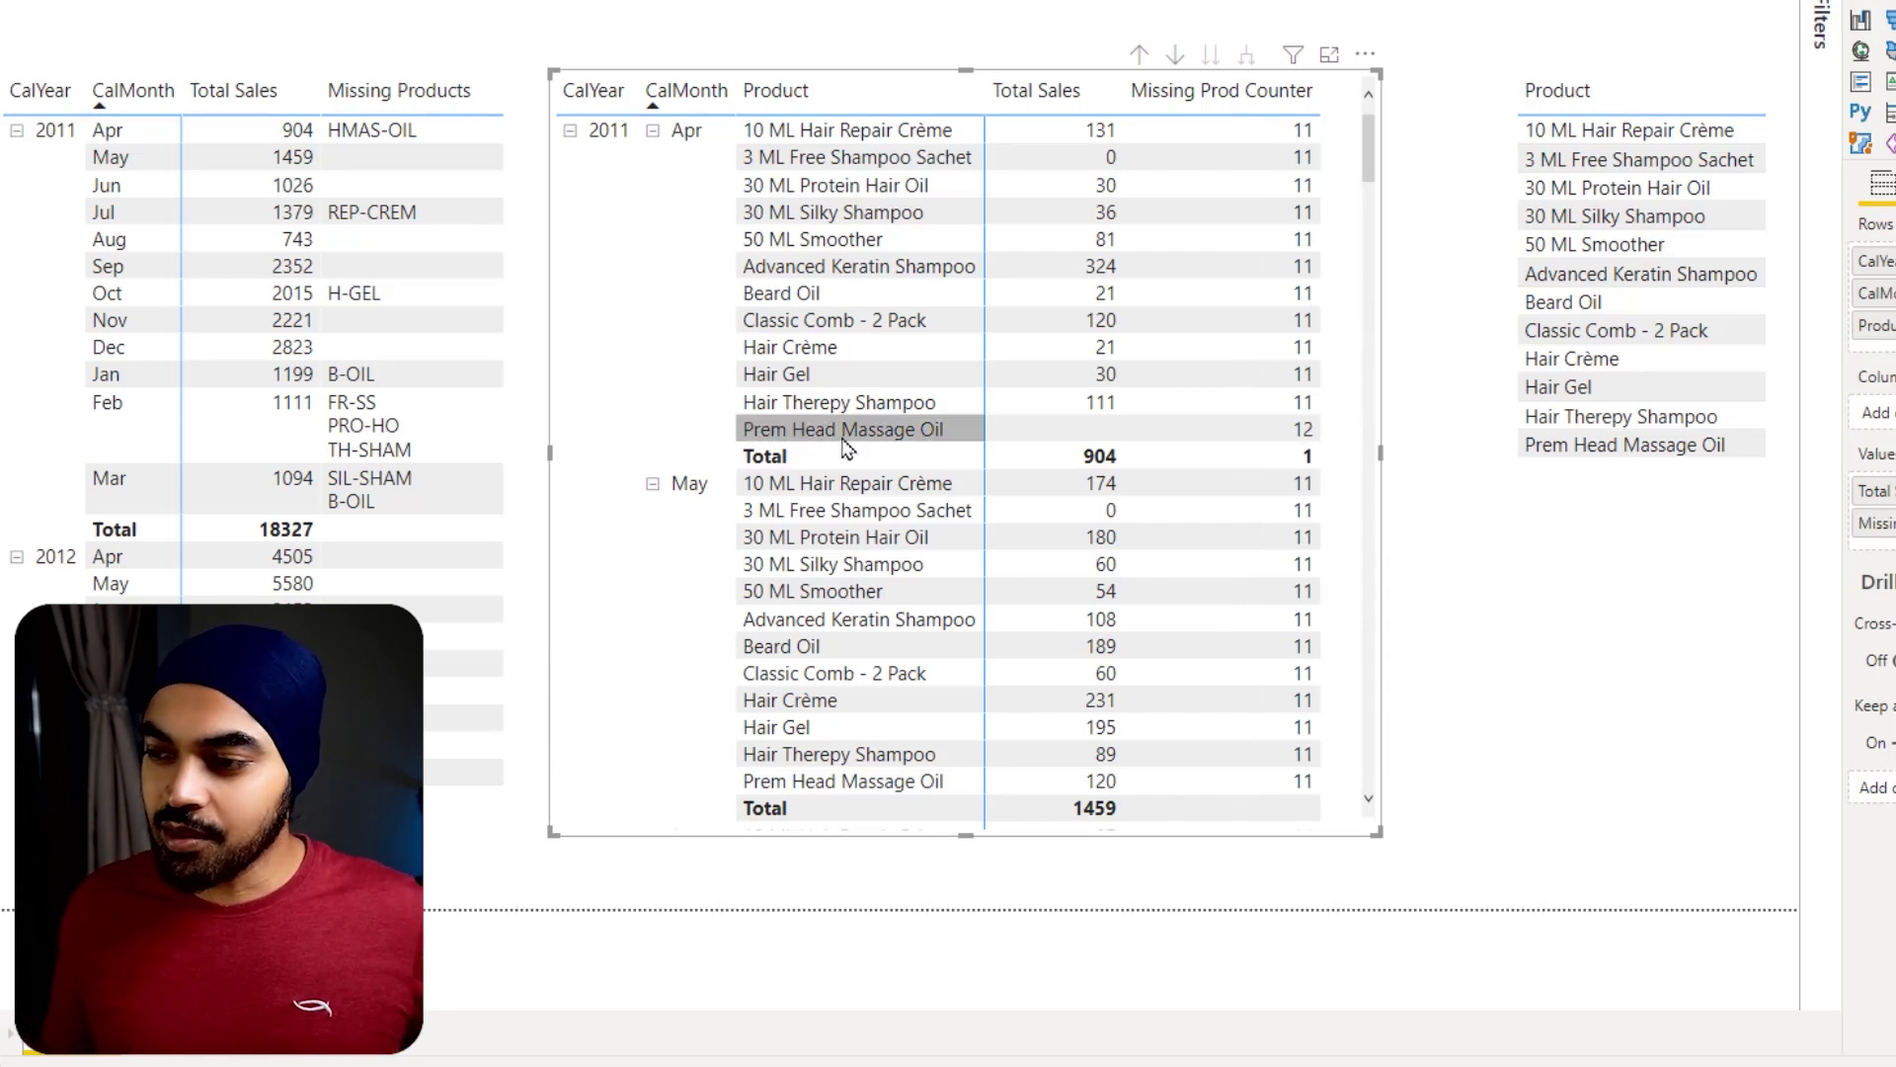
Step: Compare the Missing Prod Counter value for Prem Head Massage Oil with those of the other April 2011 products
mouse_move(718, 414)
left_mouse_down()
mouse_move(868, 445)
mouse_move(1239, 427)
left_mouse_up()
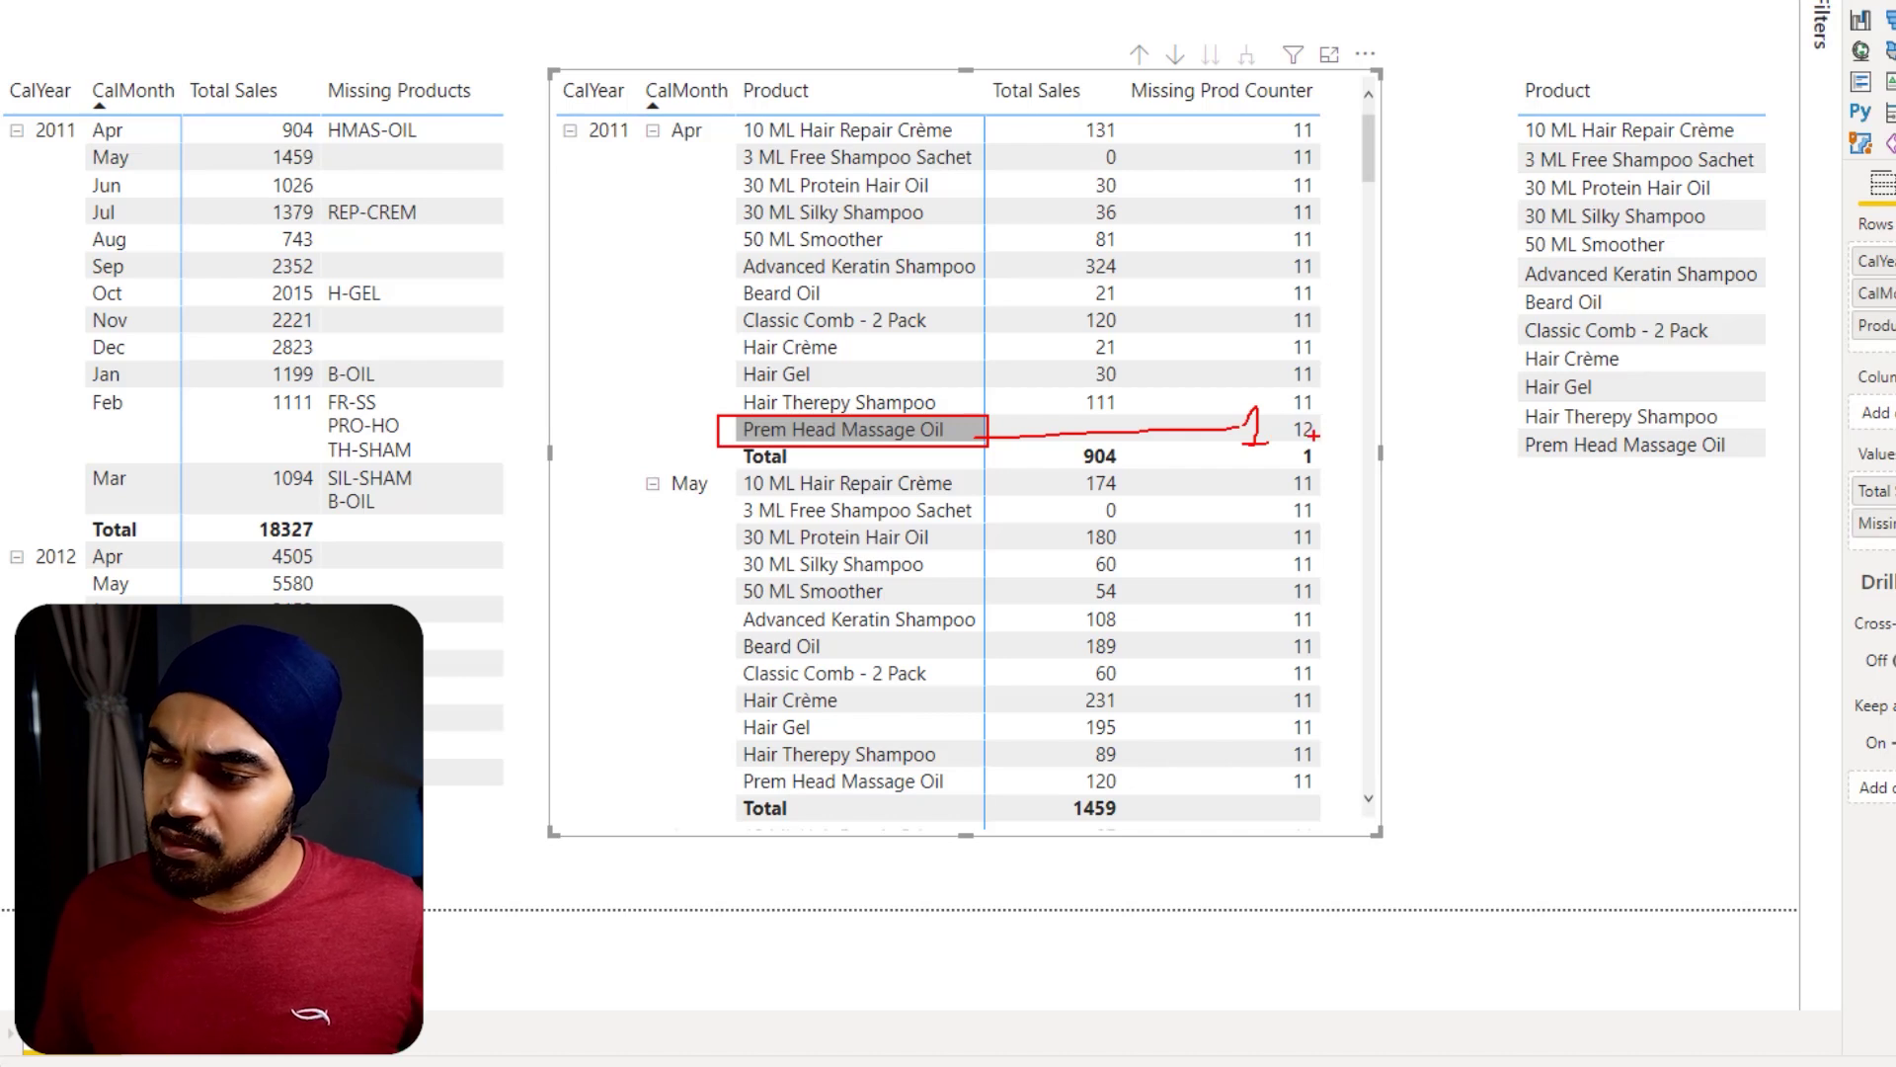
left_click_drag(1324, 296, 1336, 280)
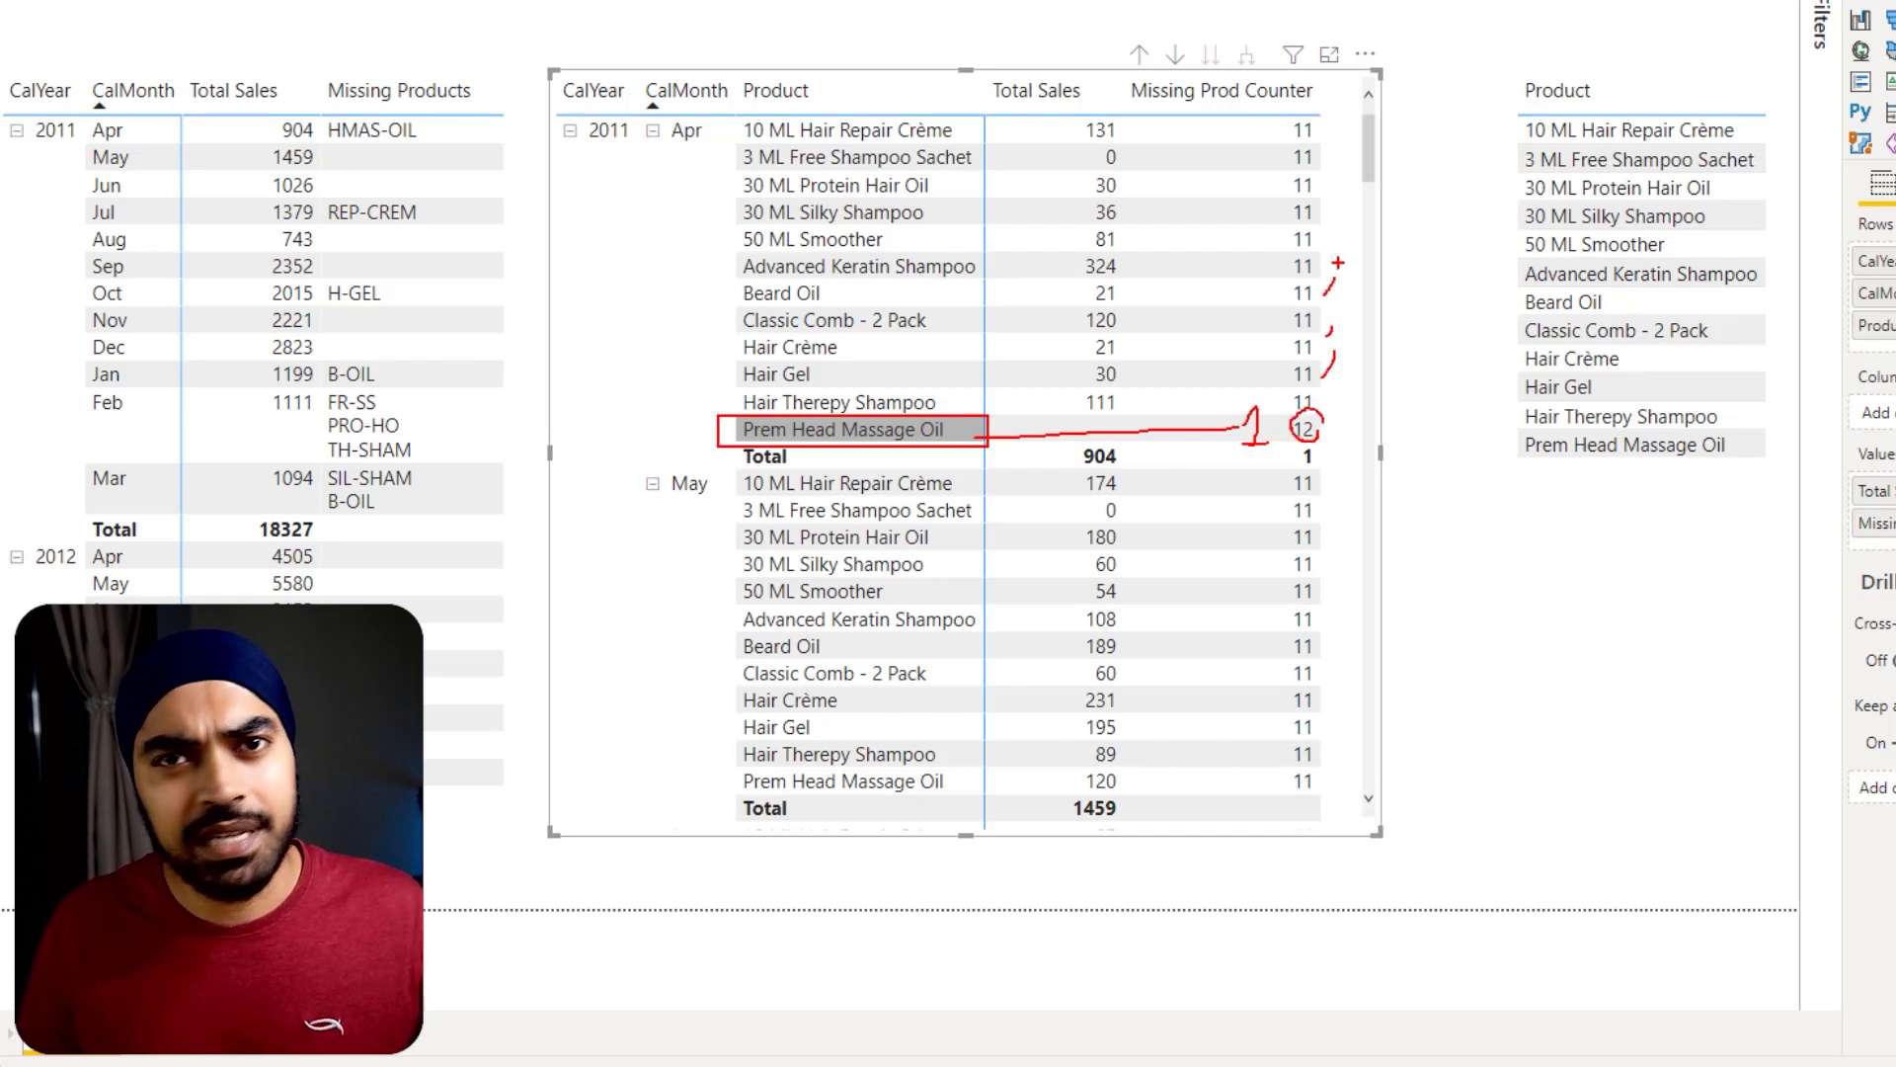
key("Escape")
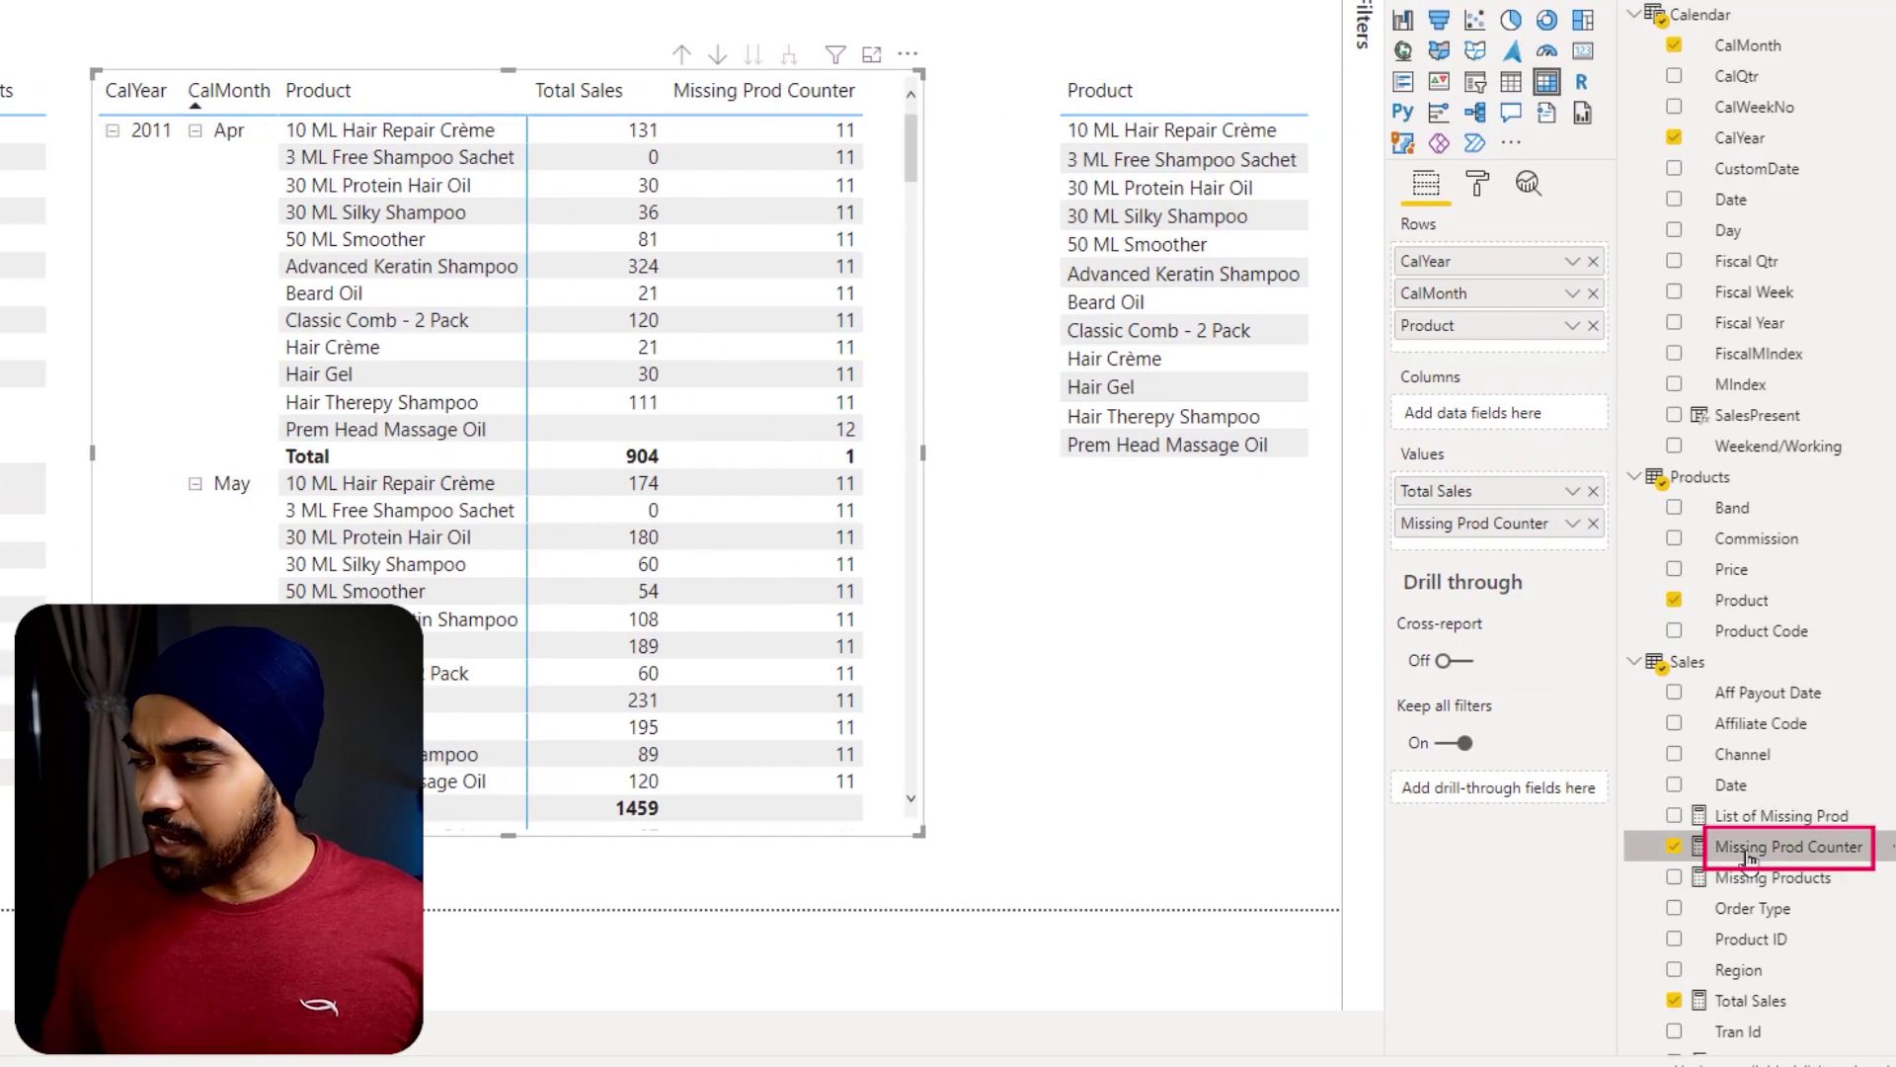
Step: Open the Missing Prod Counter measure and trace its ALL, VALUES and EXCEPT logic for the Hair Gel row in April 2011
left_click(1749, 855)
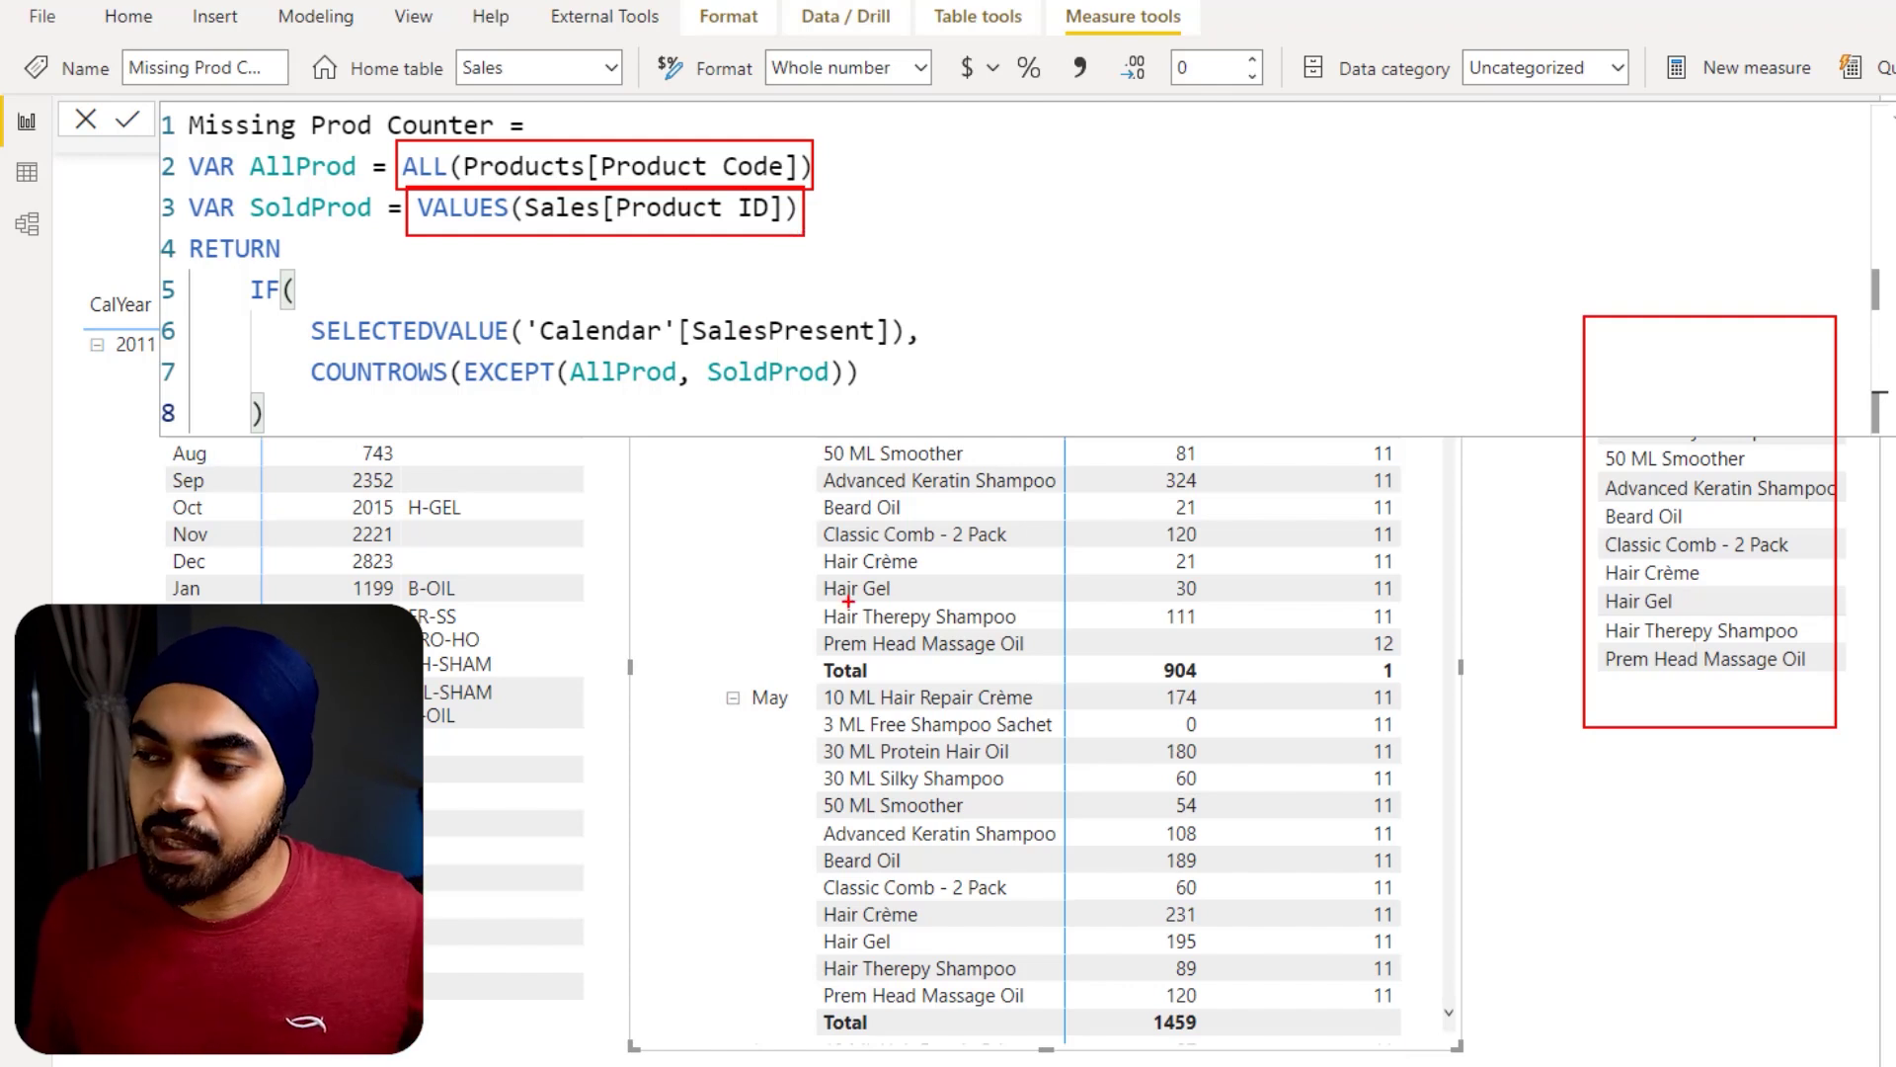
left_click_drag(817, 570, 917, 604)
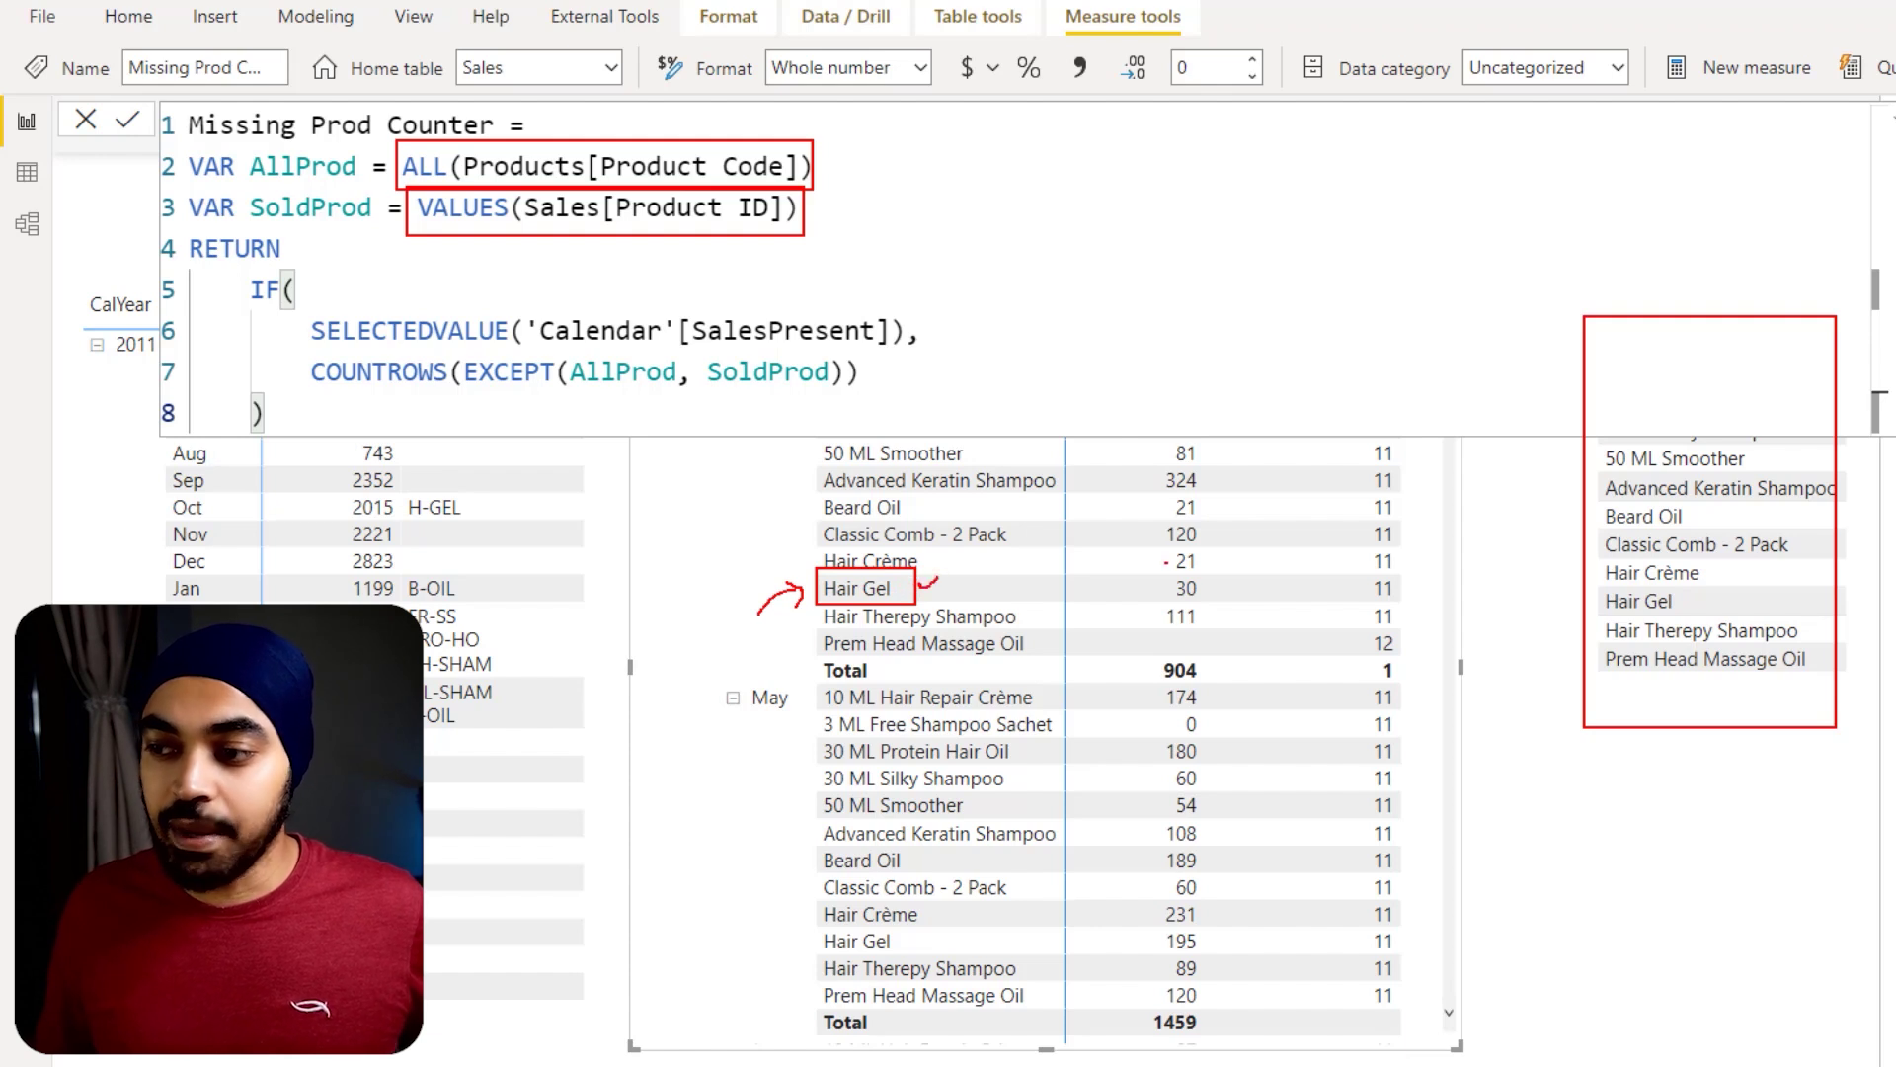
mouse_move(516, 419)
left_mouse_down()
mouse_move(521, 394)
mouse_move(558, 404)
left_mouse_up()
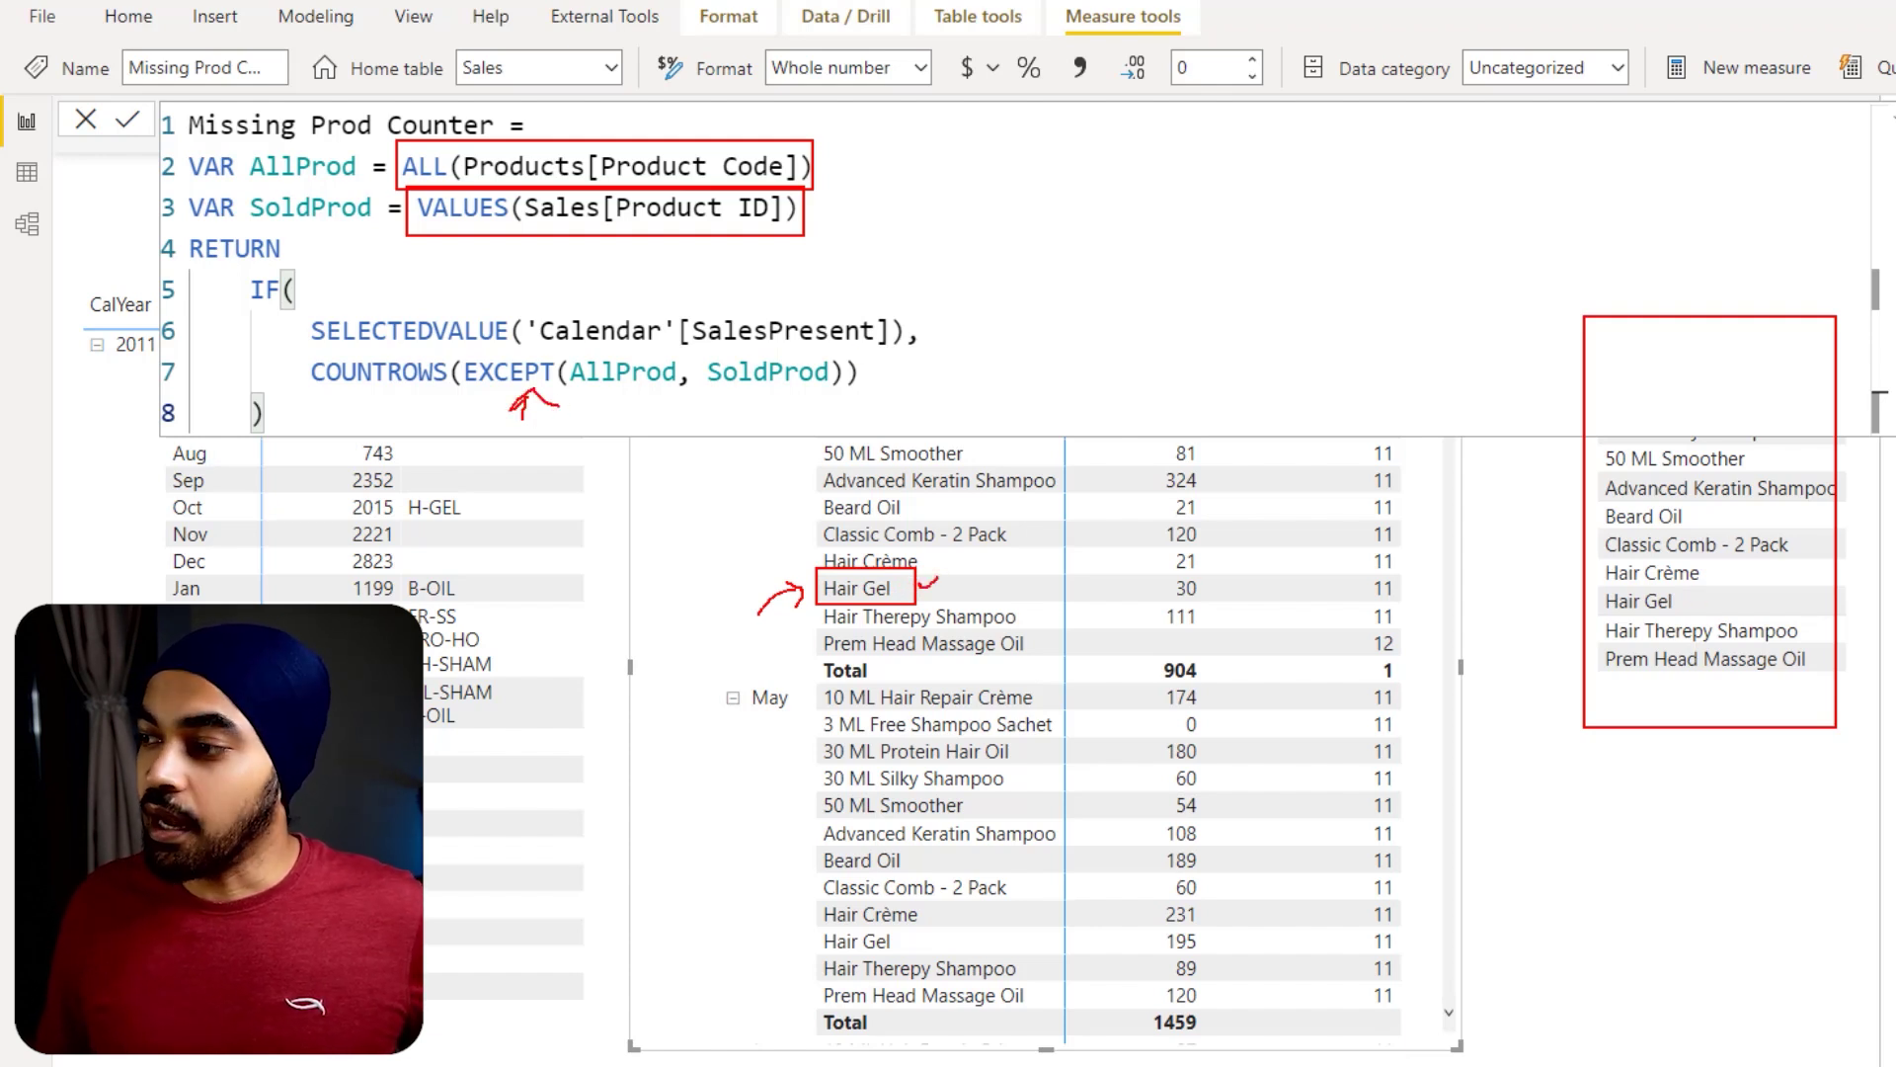
left_click_drag(1548, 556, 1608, 516)
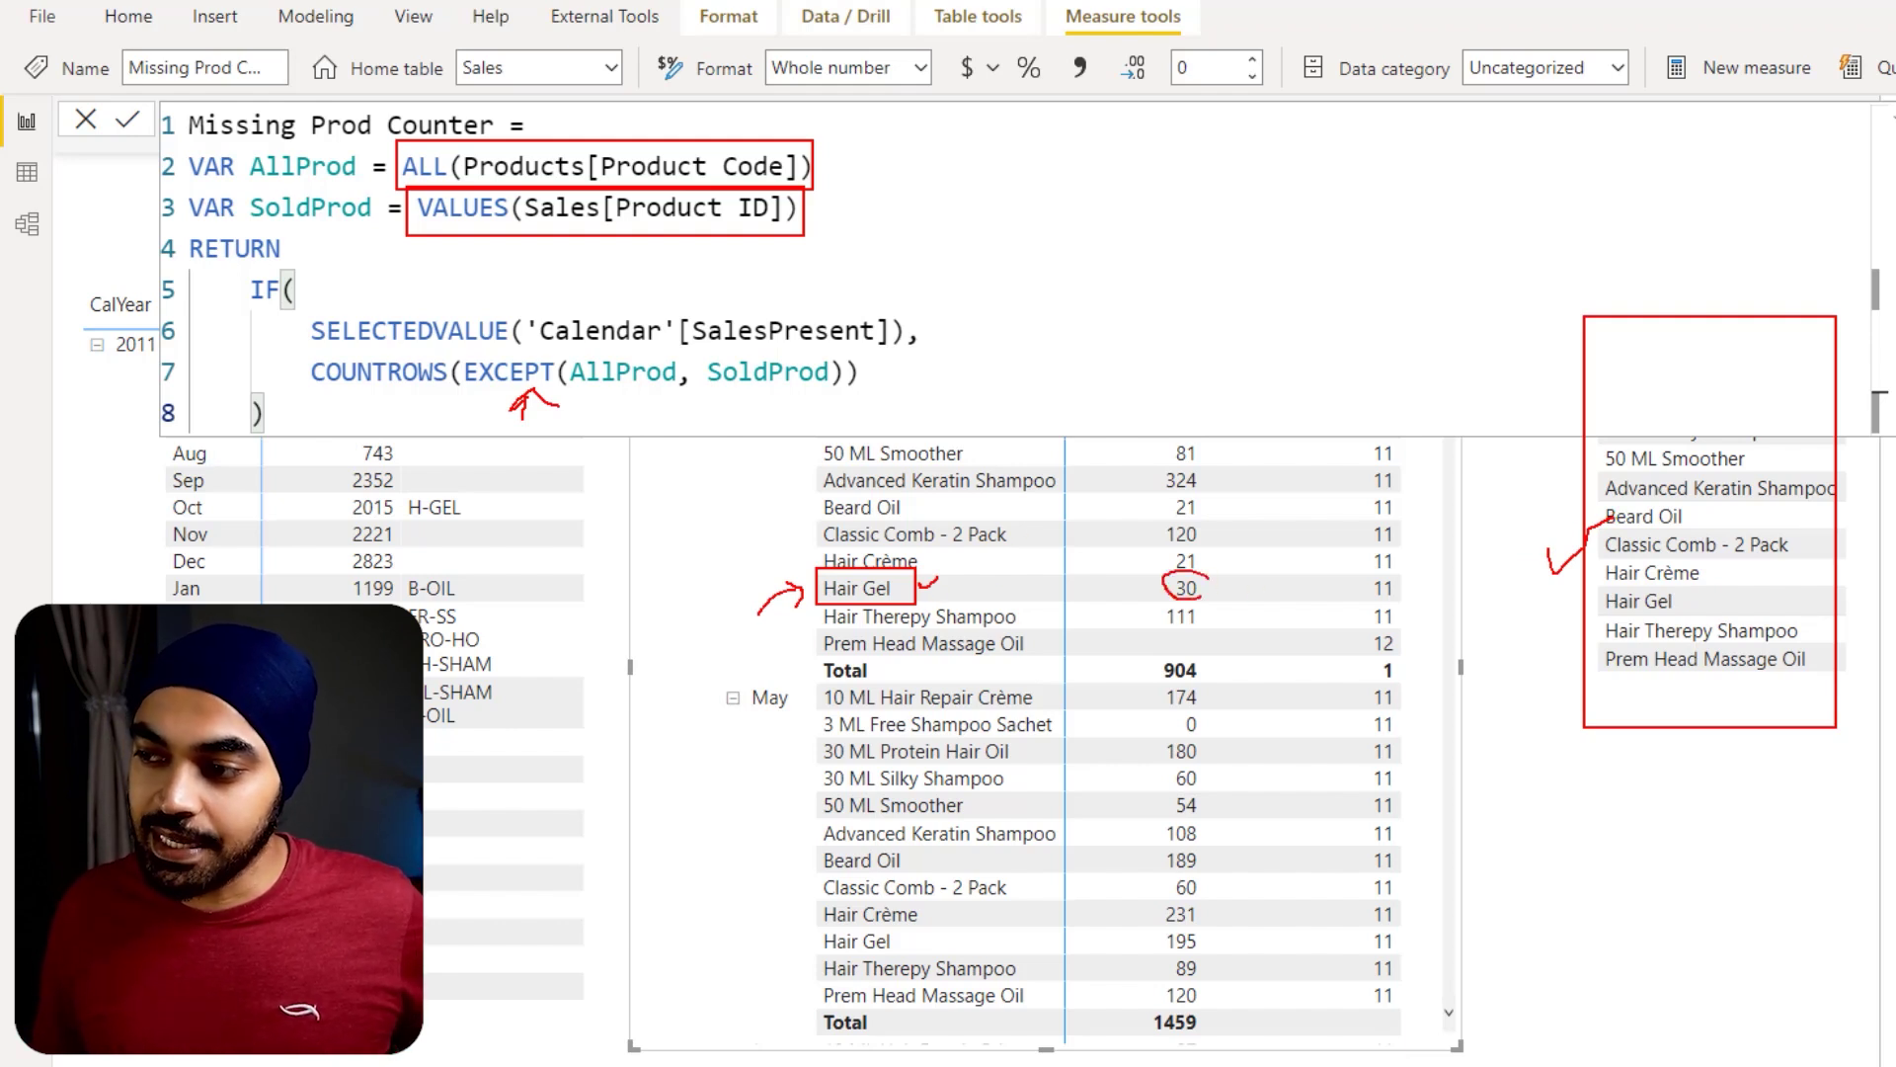
left_click_drag(1195, 571, 1205, 582)
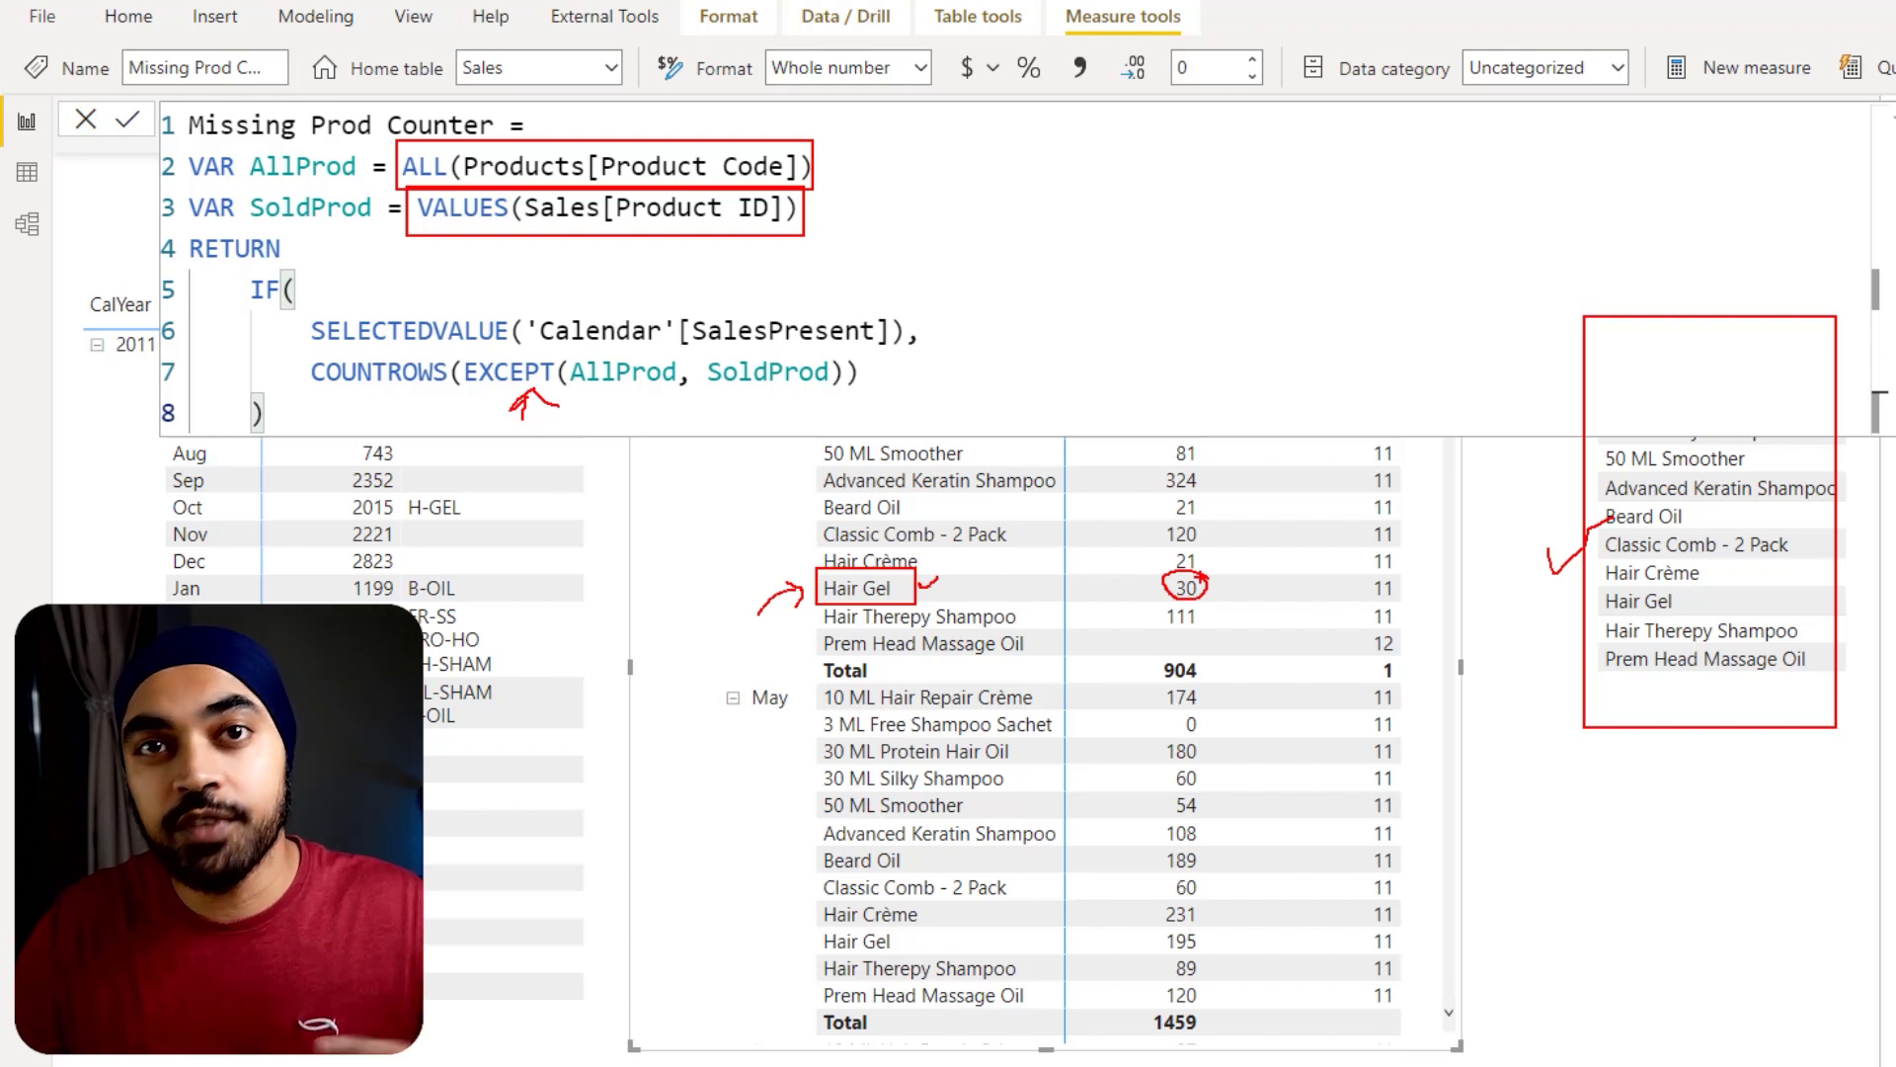
left_click_drag(1645, 704, 1645, 757)
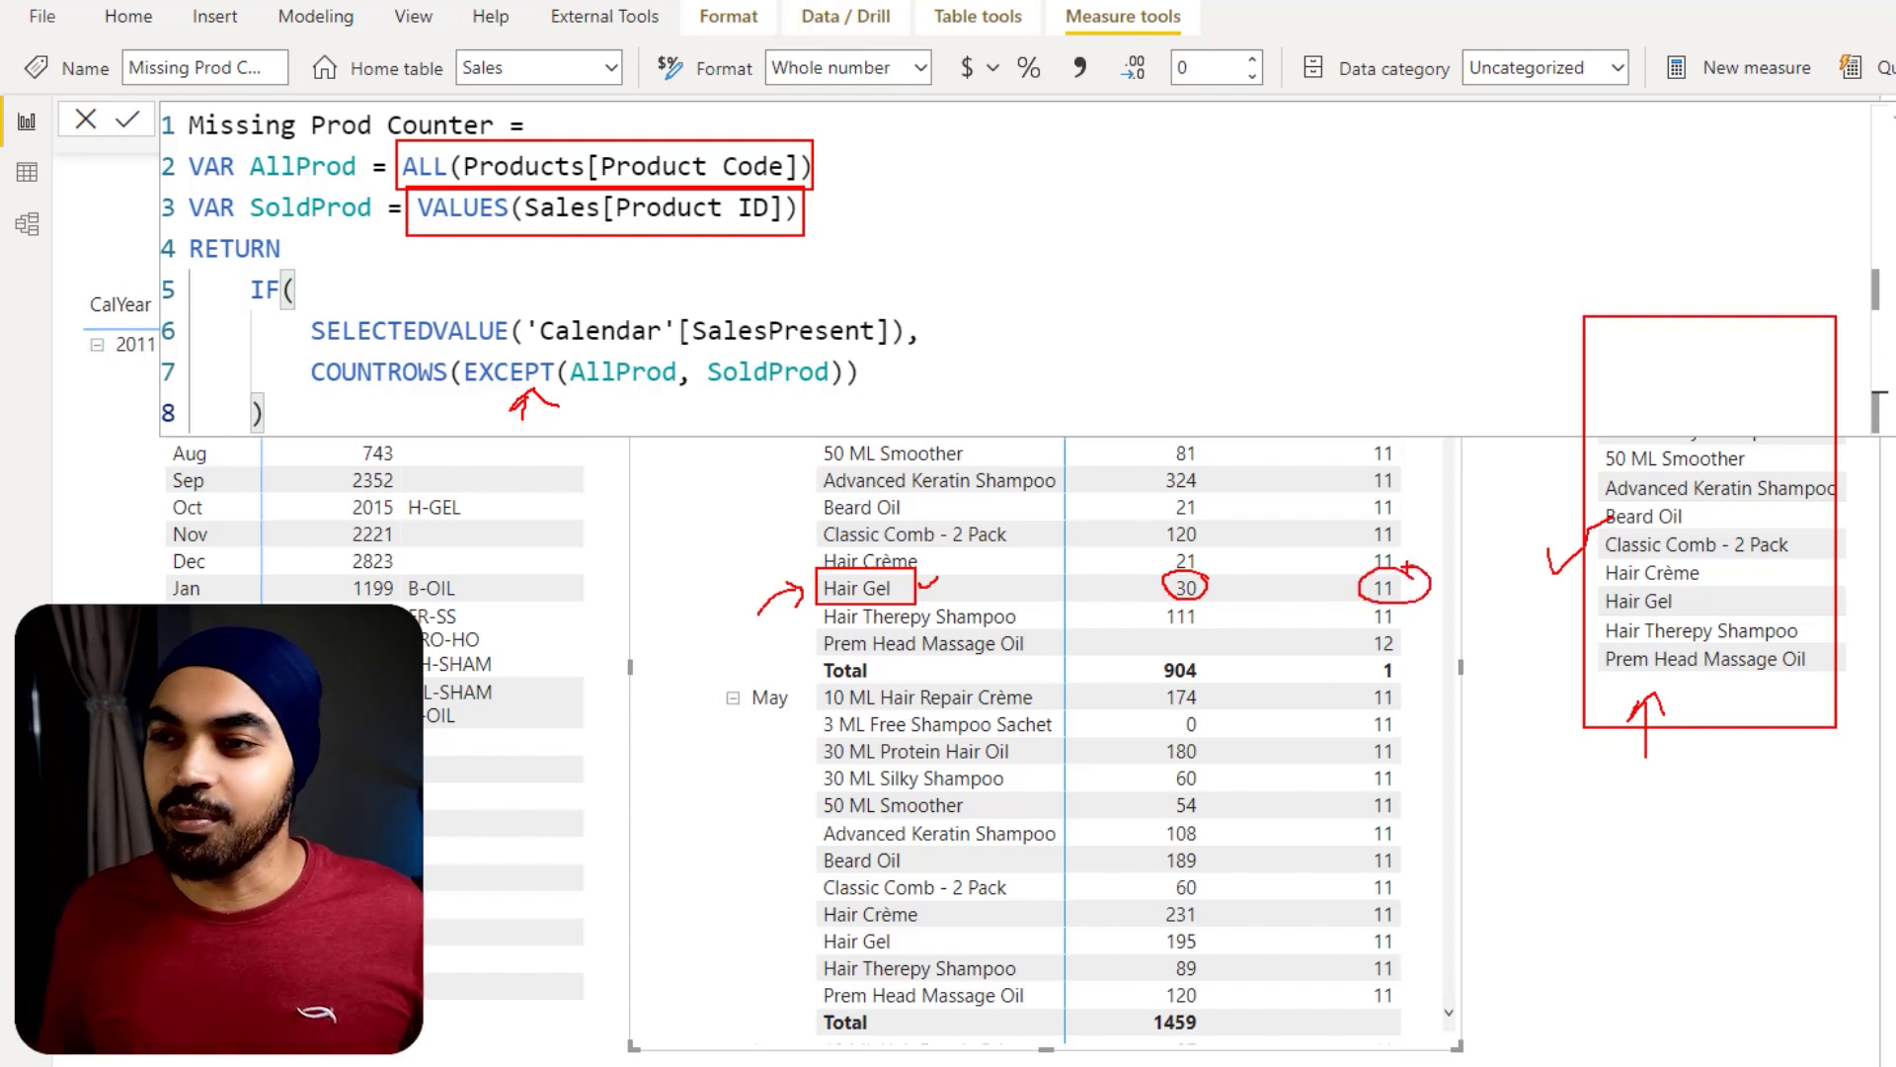
key("Escape")
Step: Replace ALL with VALUES in the AllProd variable of Missing Prod Counter, commit the measure and check the Prem Head Massage Oil row
double_click(424, 166)
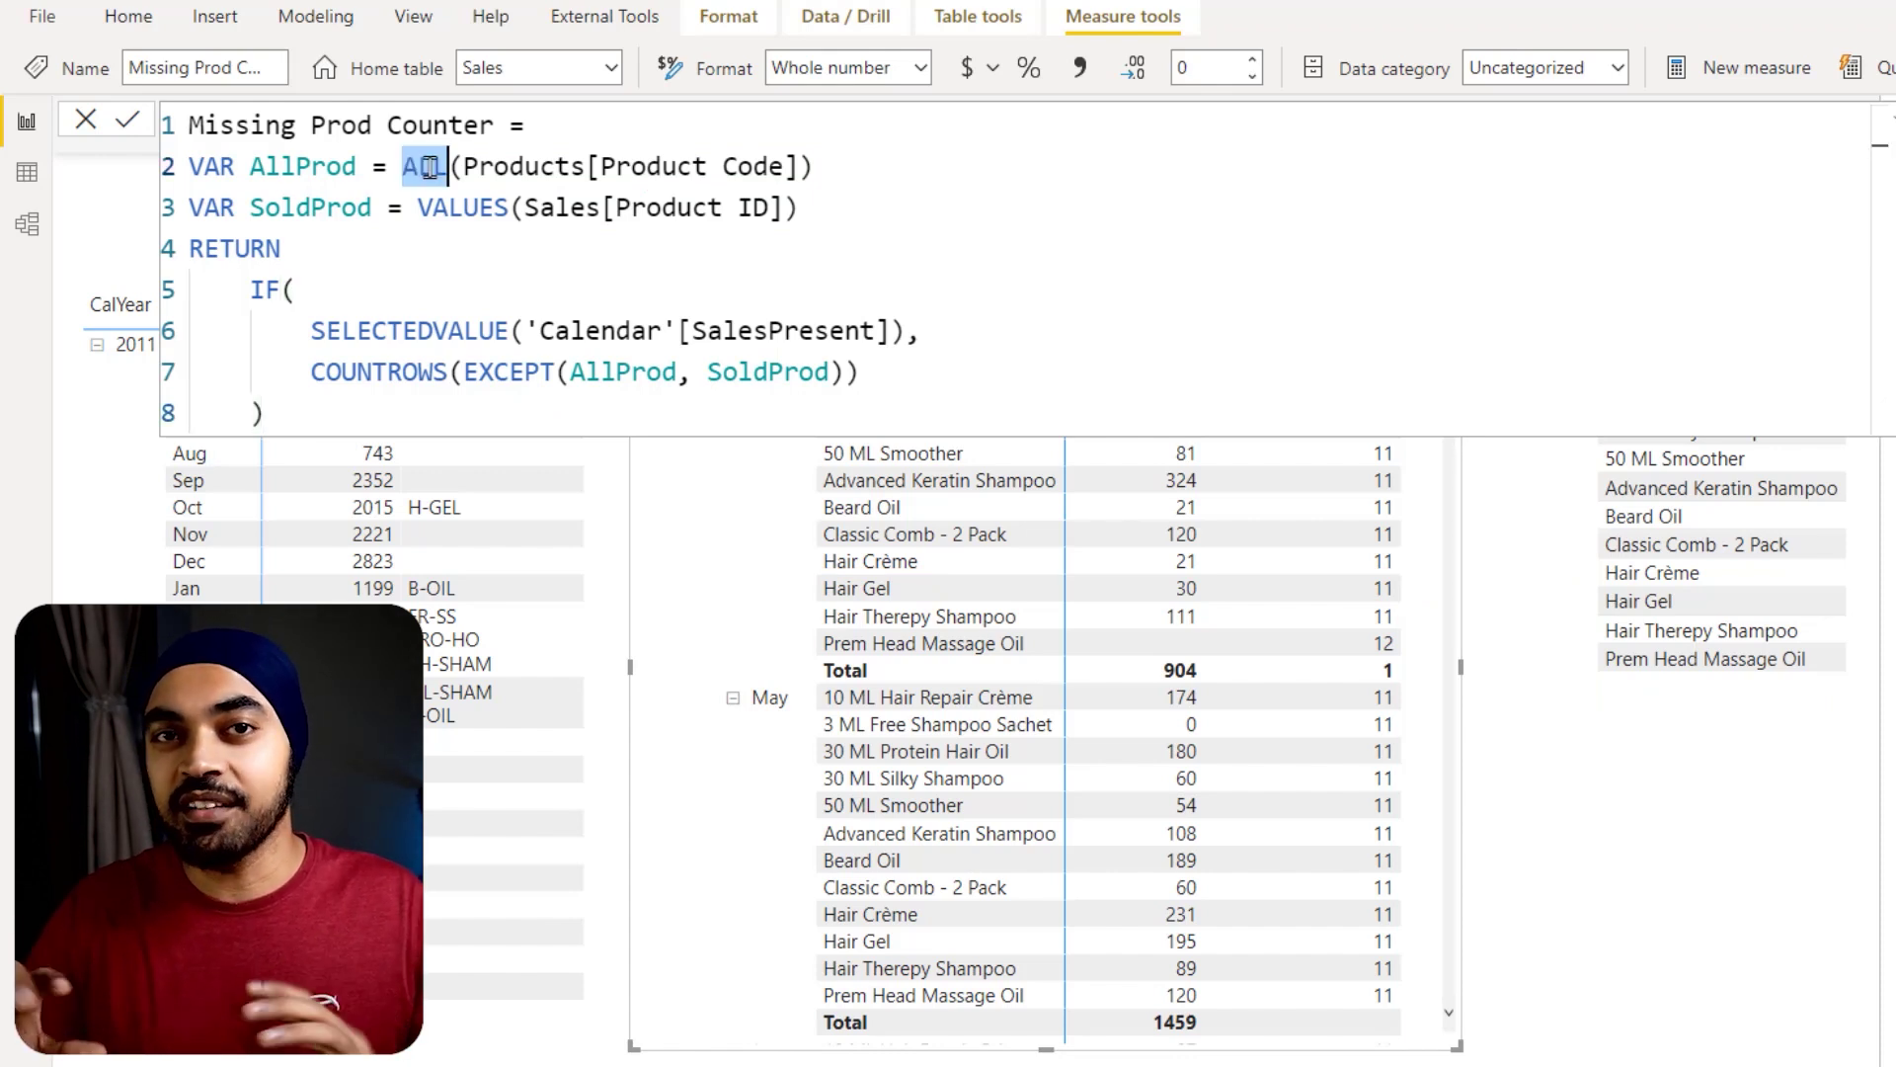
type("VALUES")
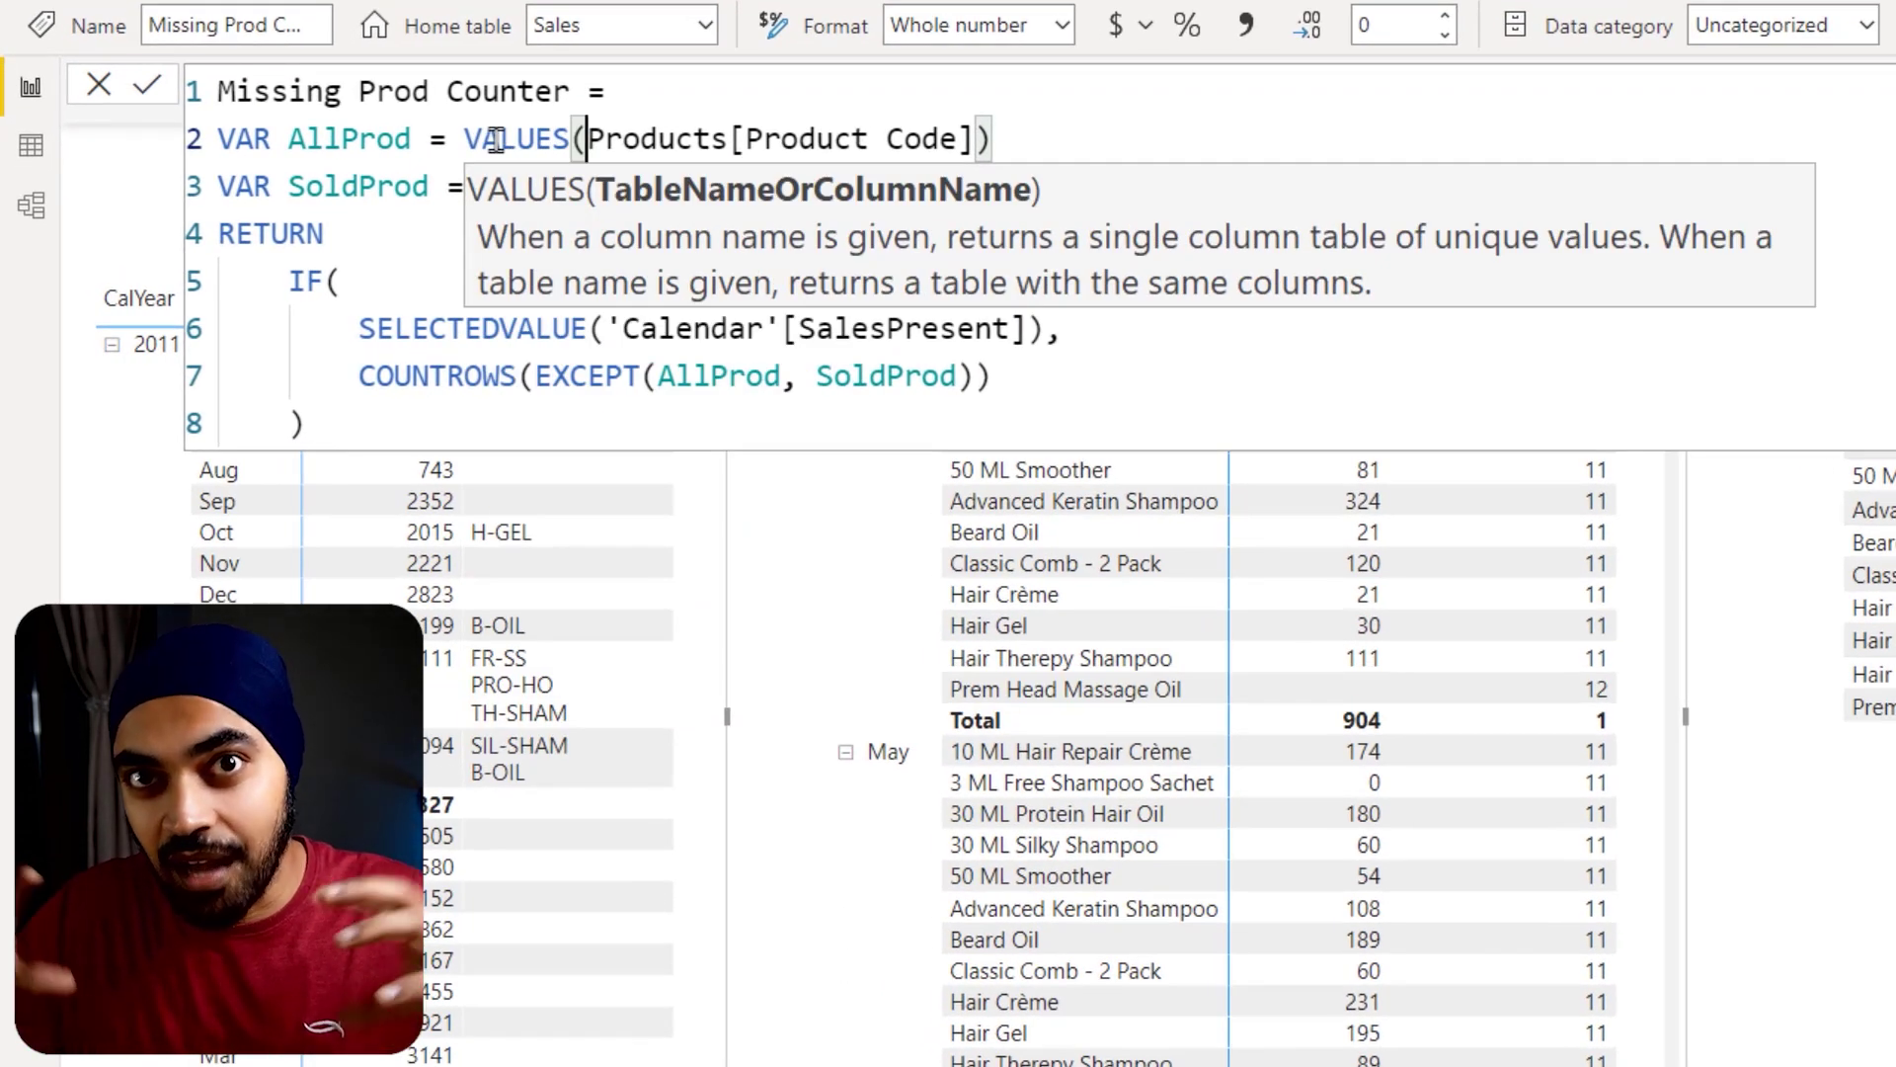
key("Escape")
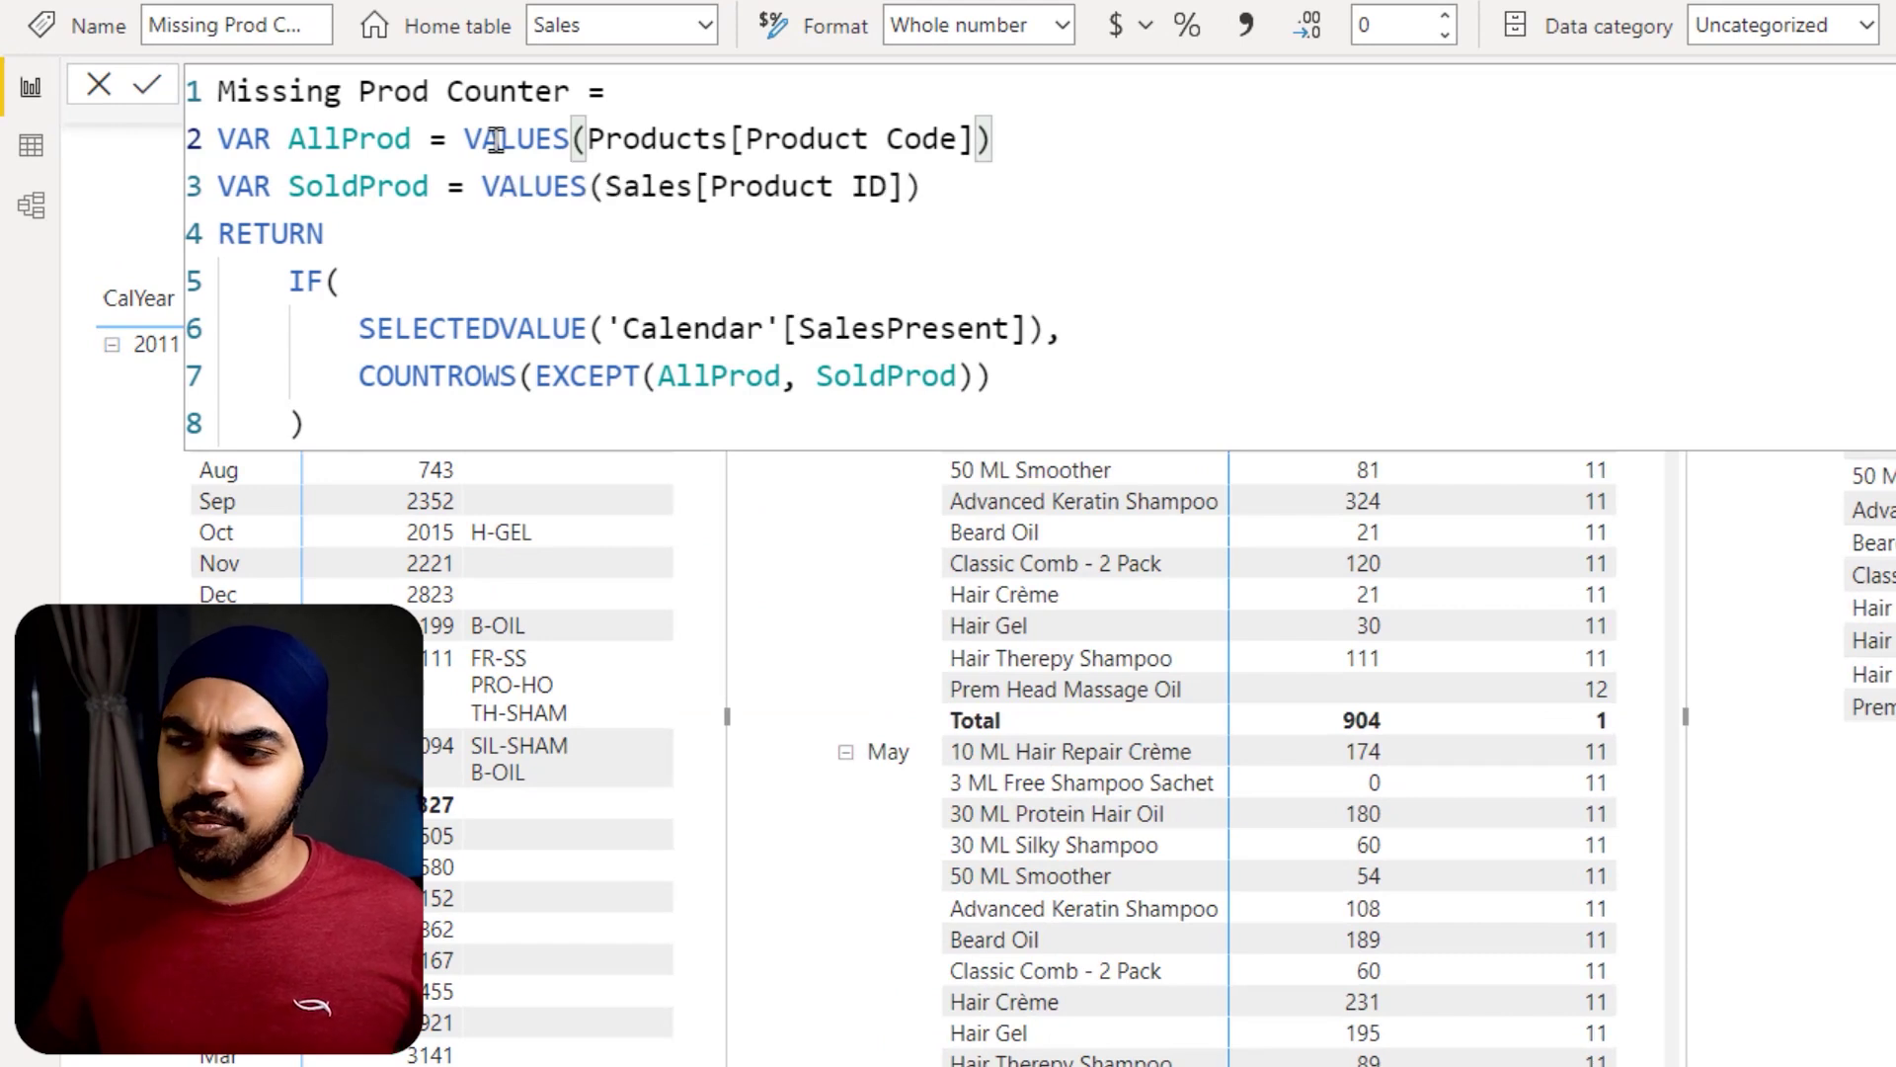
key("Return")
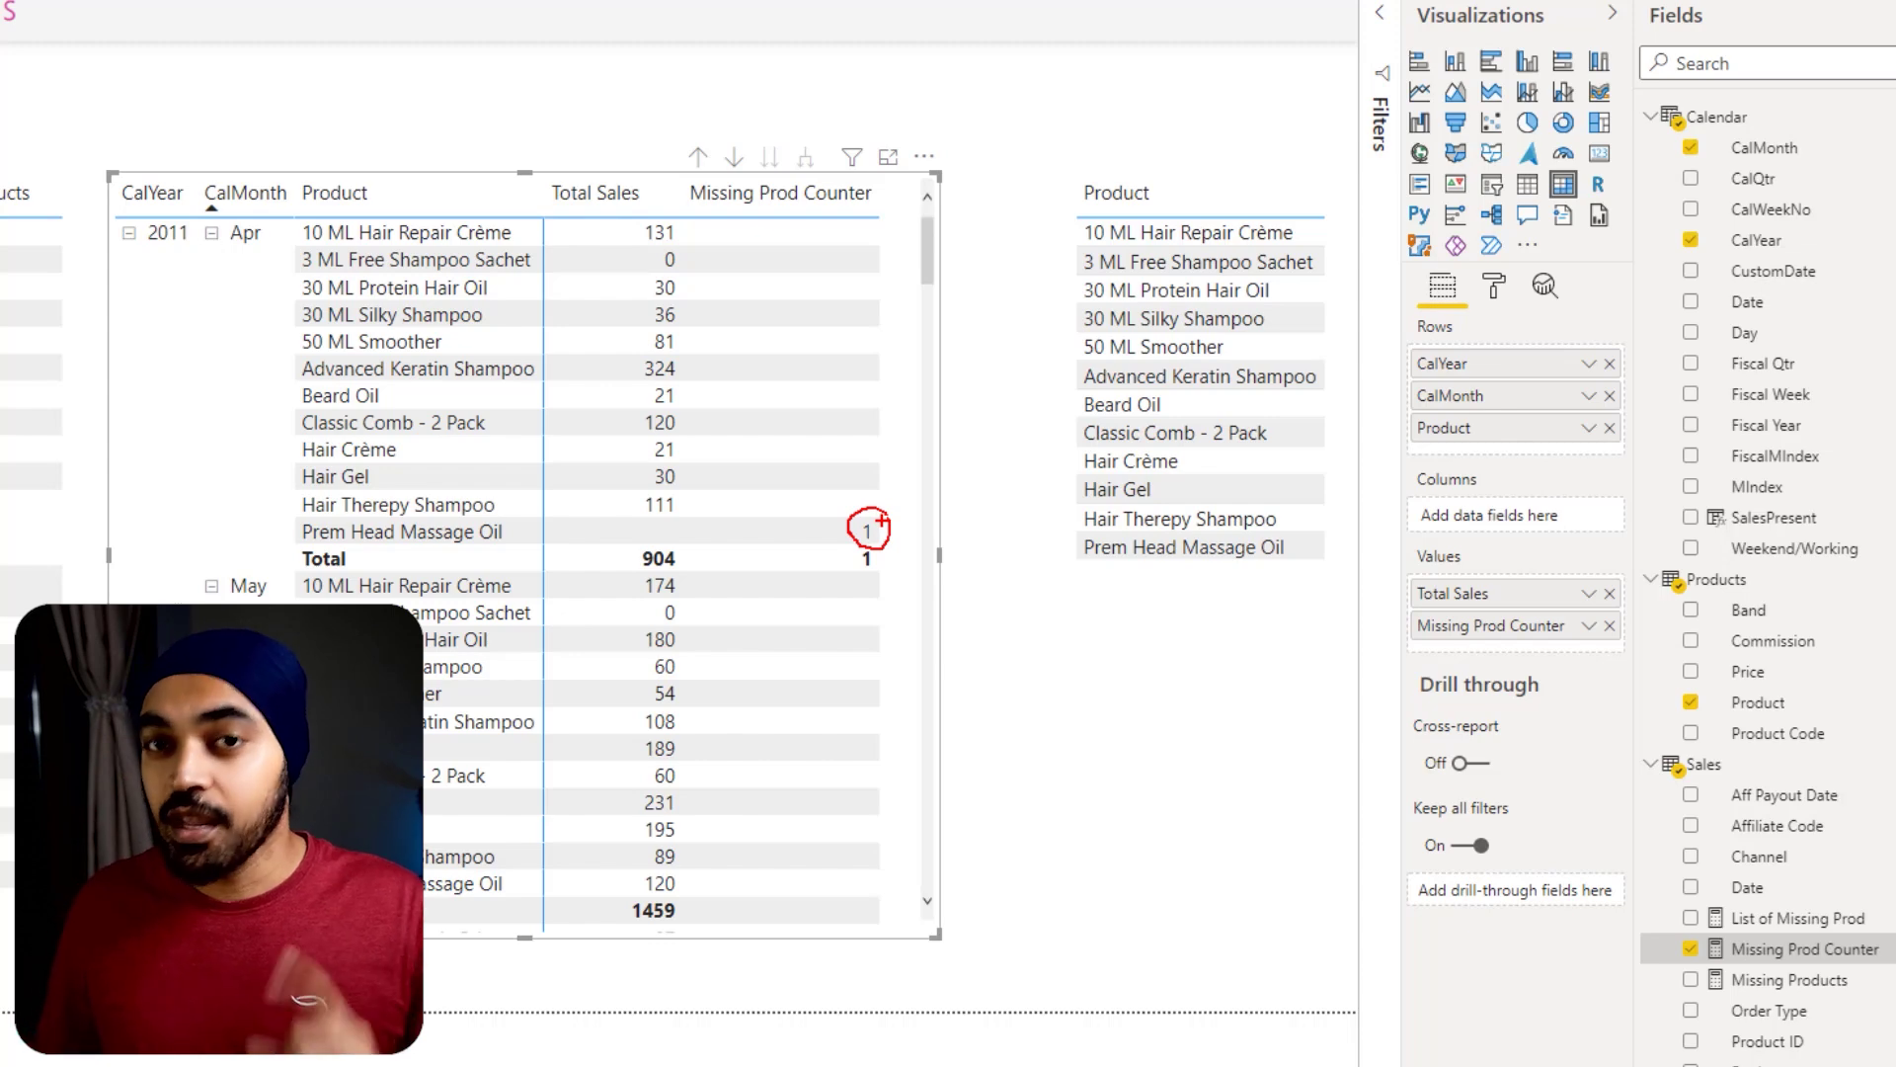
key("Escape")
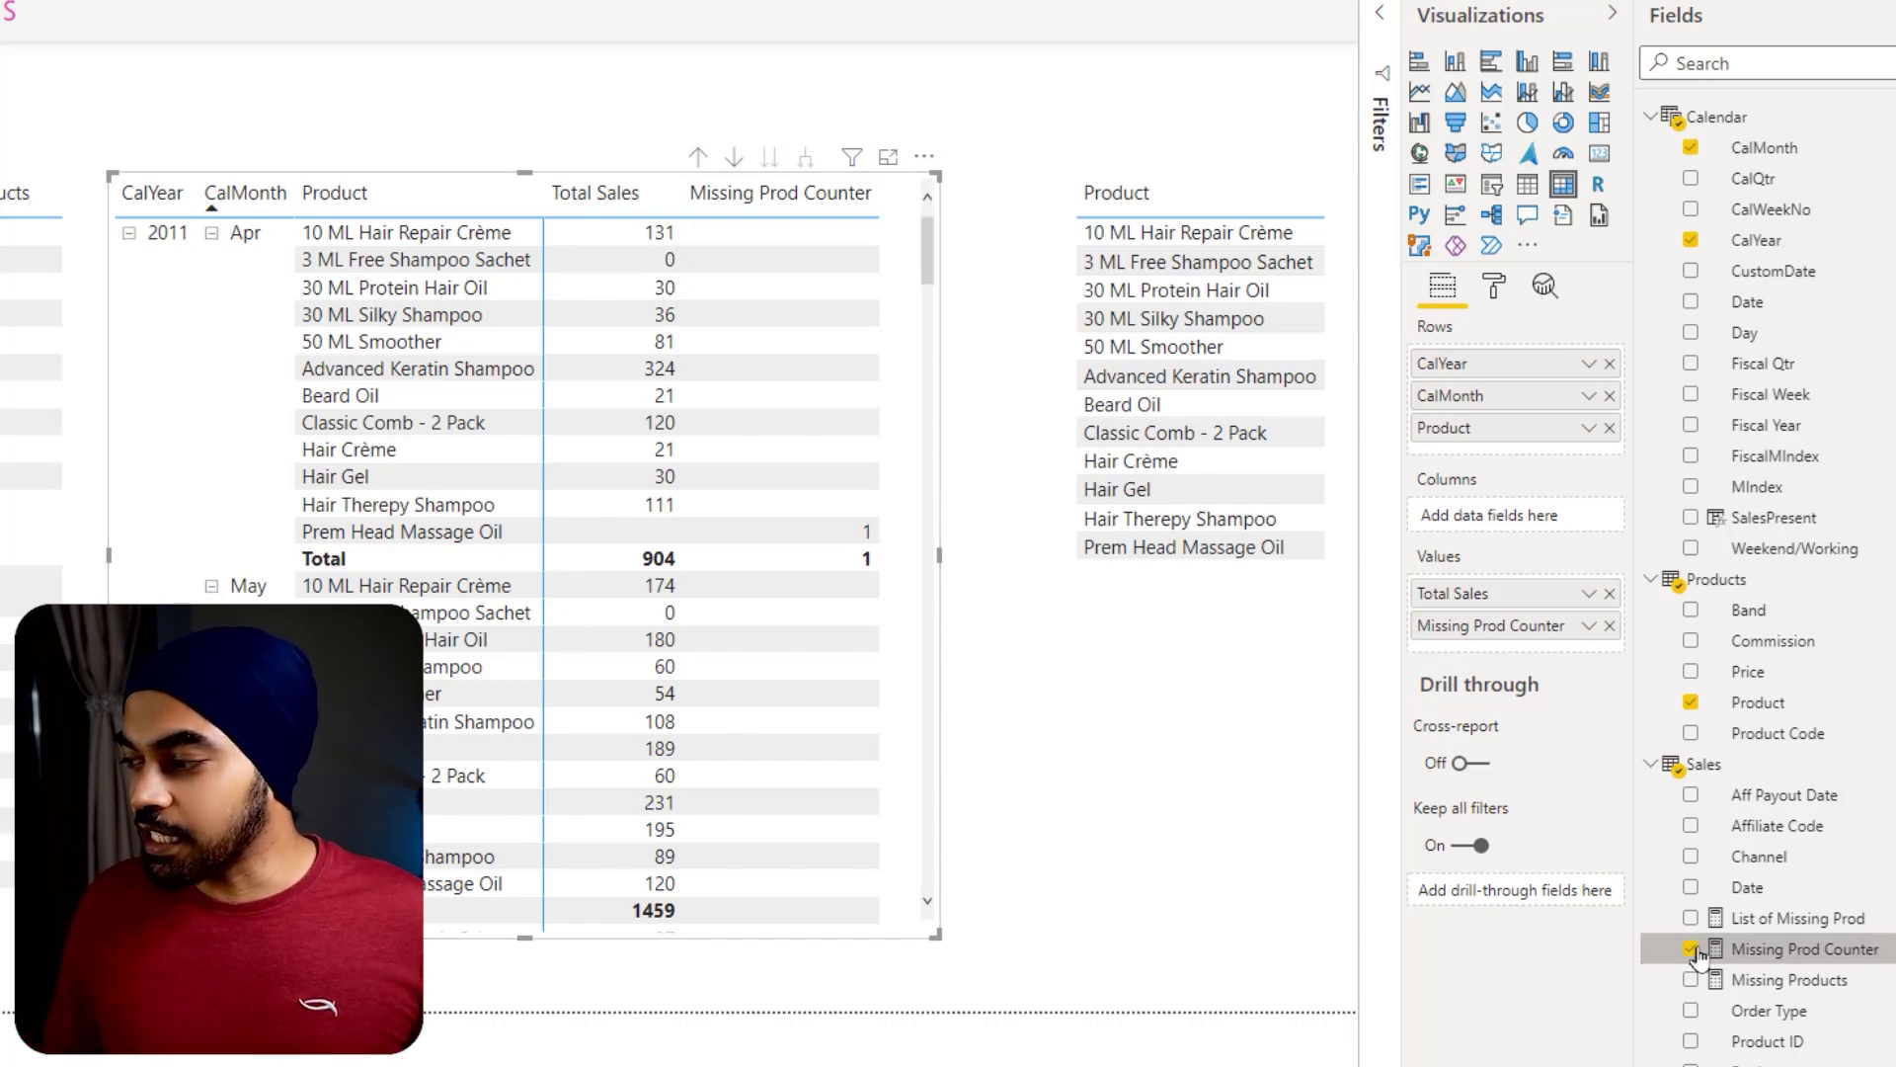
Step: Review the SELECTEDVALUE condition in Missing Prod Counter and examine the SalesPresent column's formula and values in the Calendar table
left_click(1778, 948)
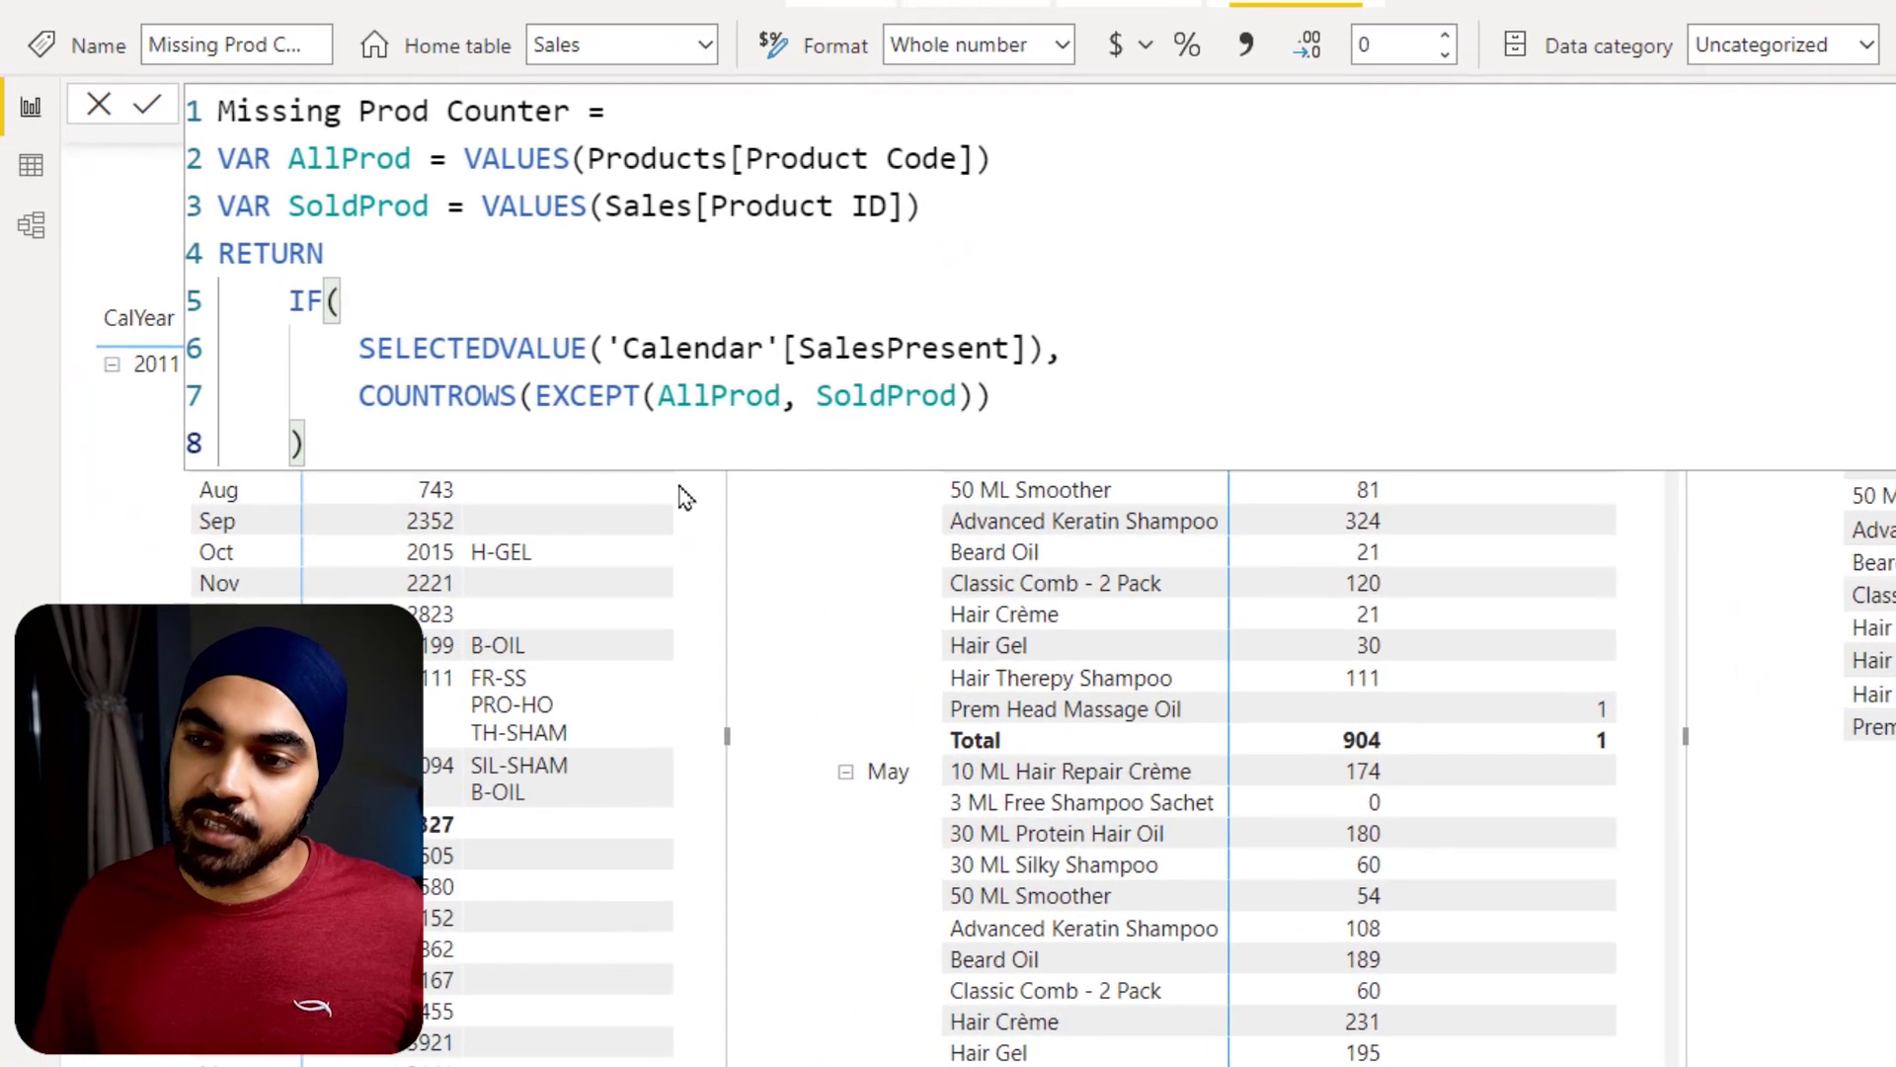
left_click_drag(353, 321, 1037, 369)
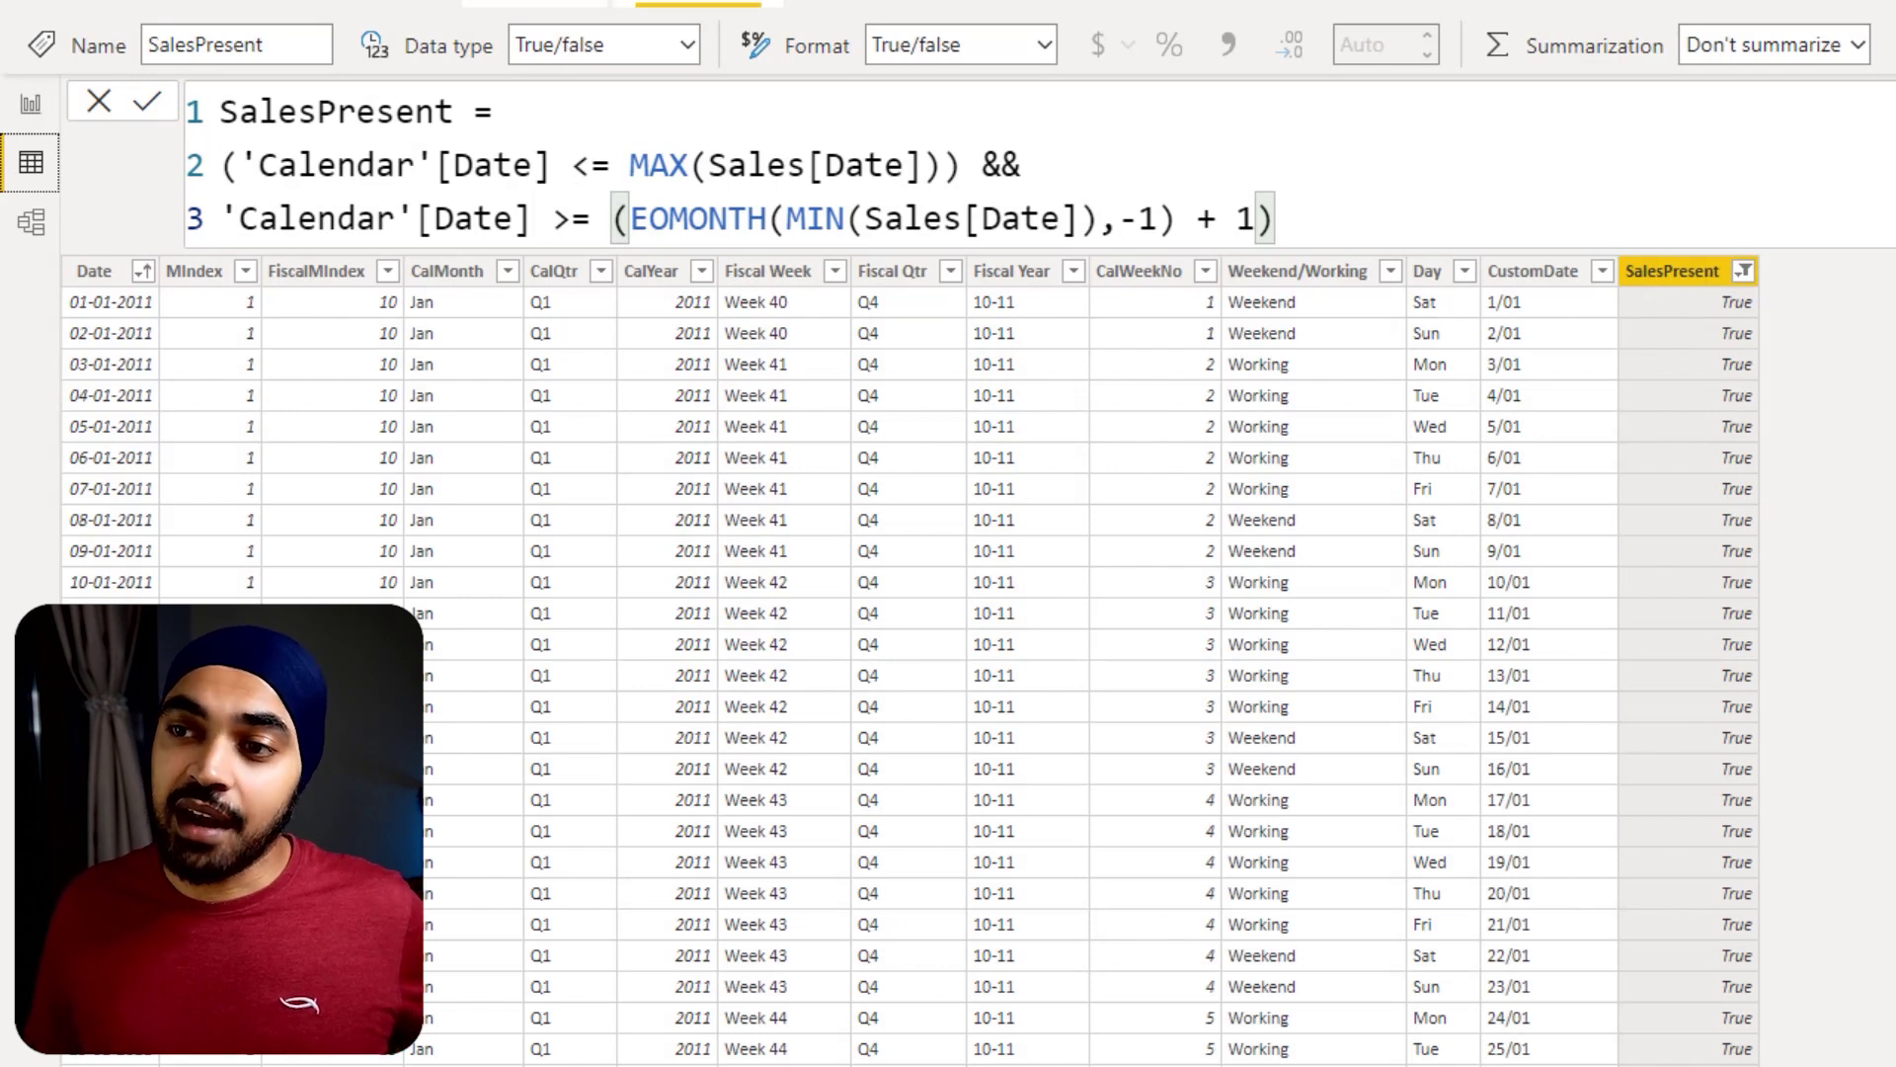
left_click_drag(1776, 376, 1804, 356)
left_click_drag(1777, 463, 1799, 446)
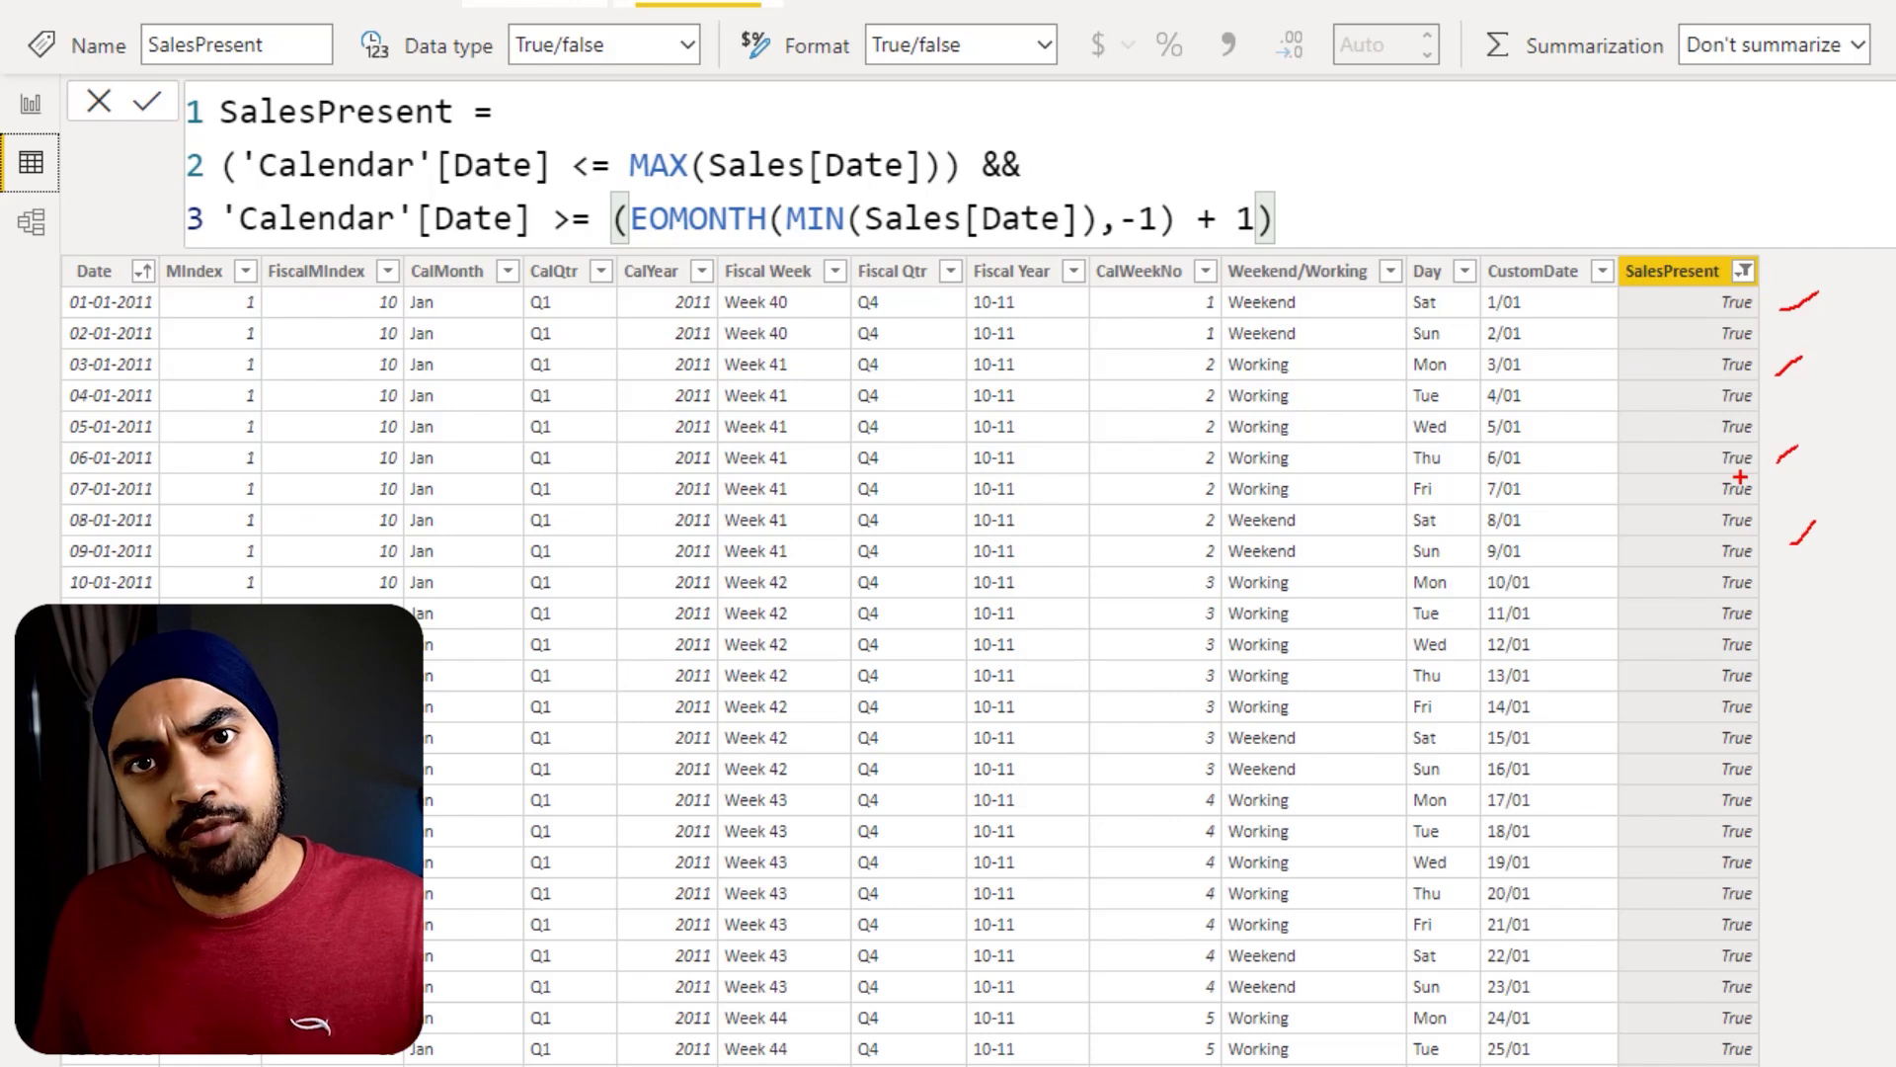
left_click_drag(242, 137, 535, 193)
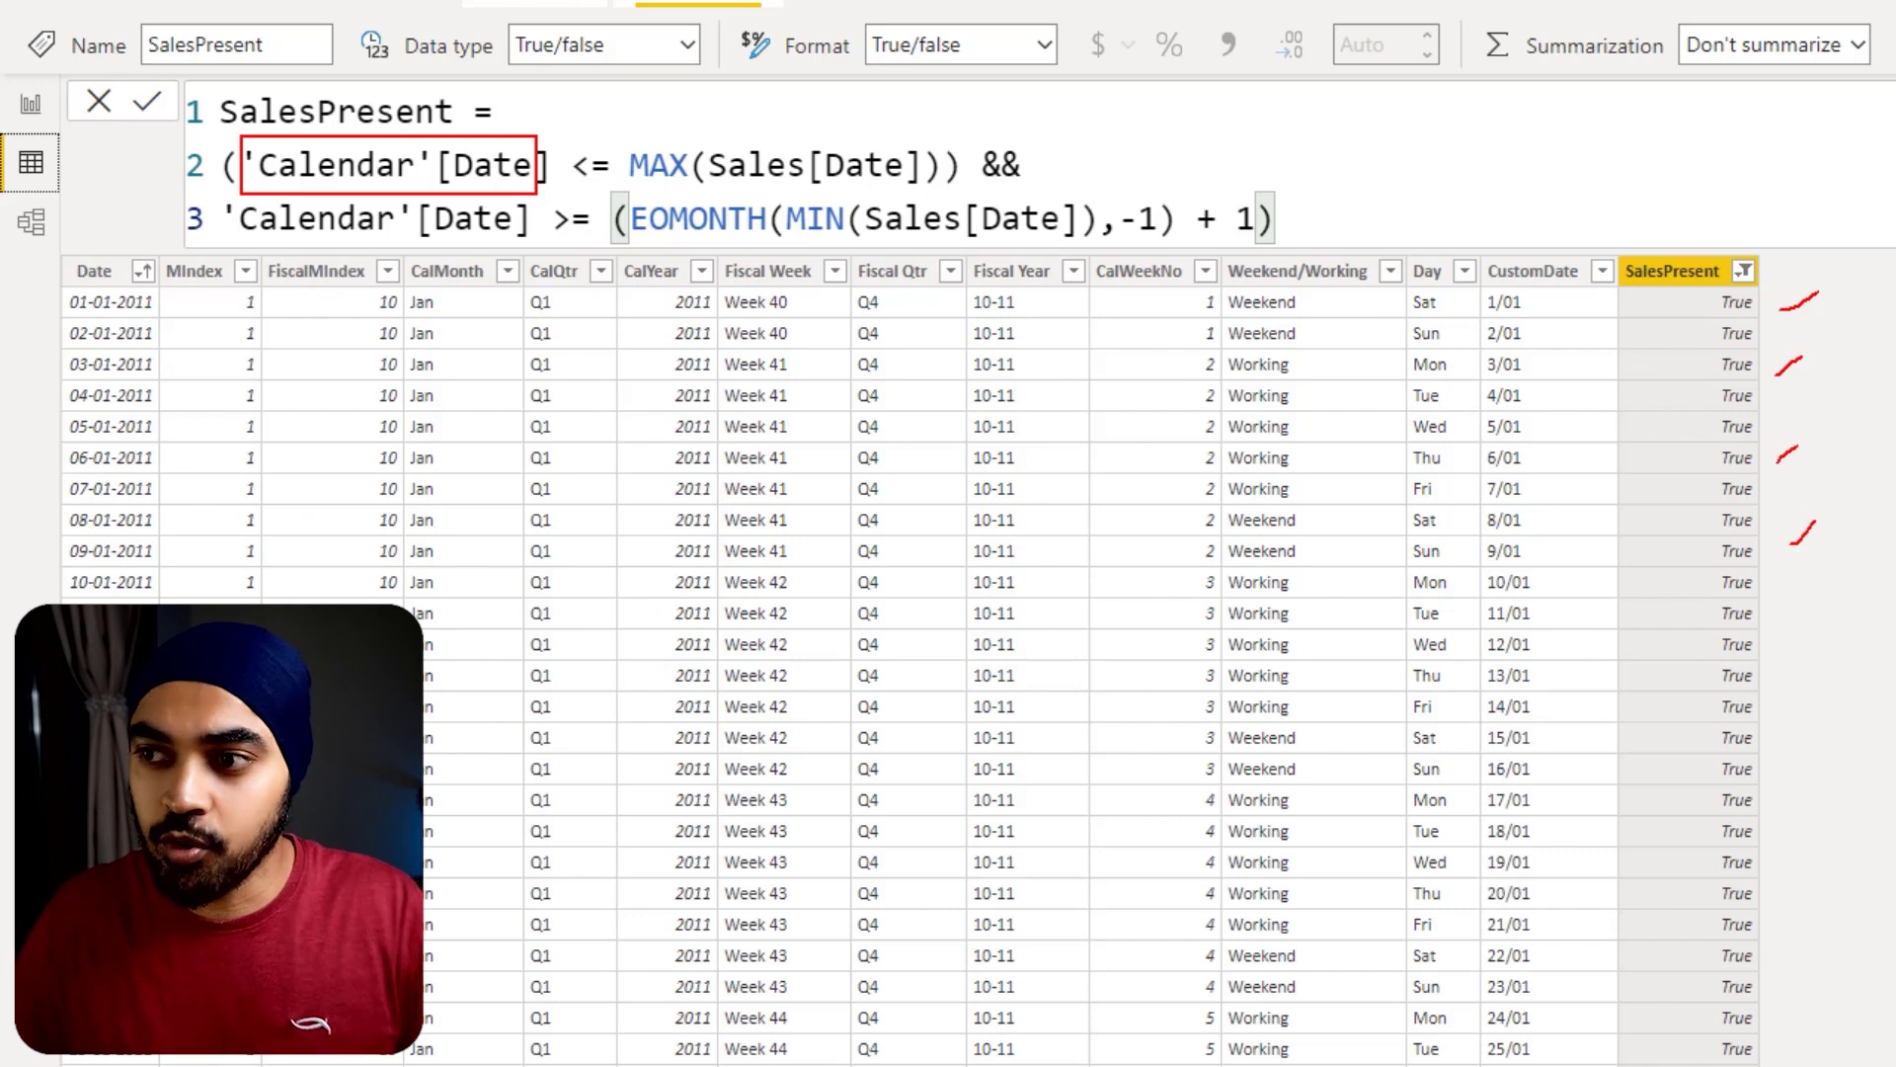
left_click_drag(1104, 170, 1182, 145)
left_click_drag(1292, 210, 1335, 189)
key("Escape")
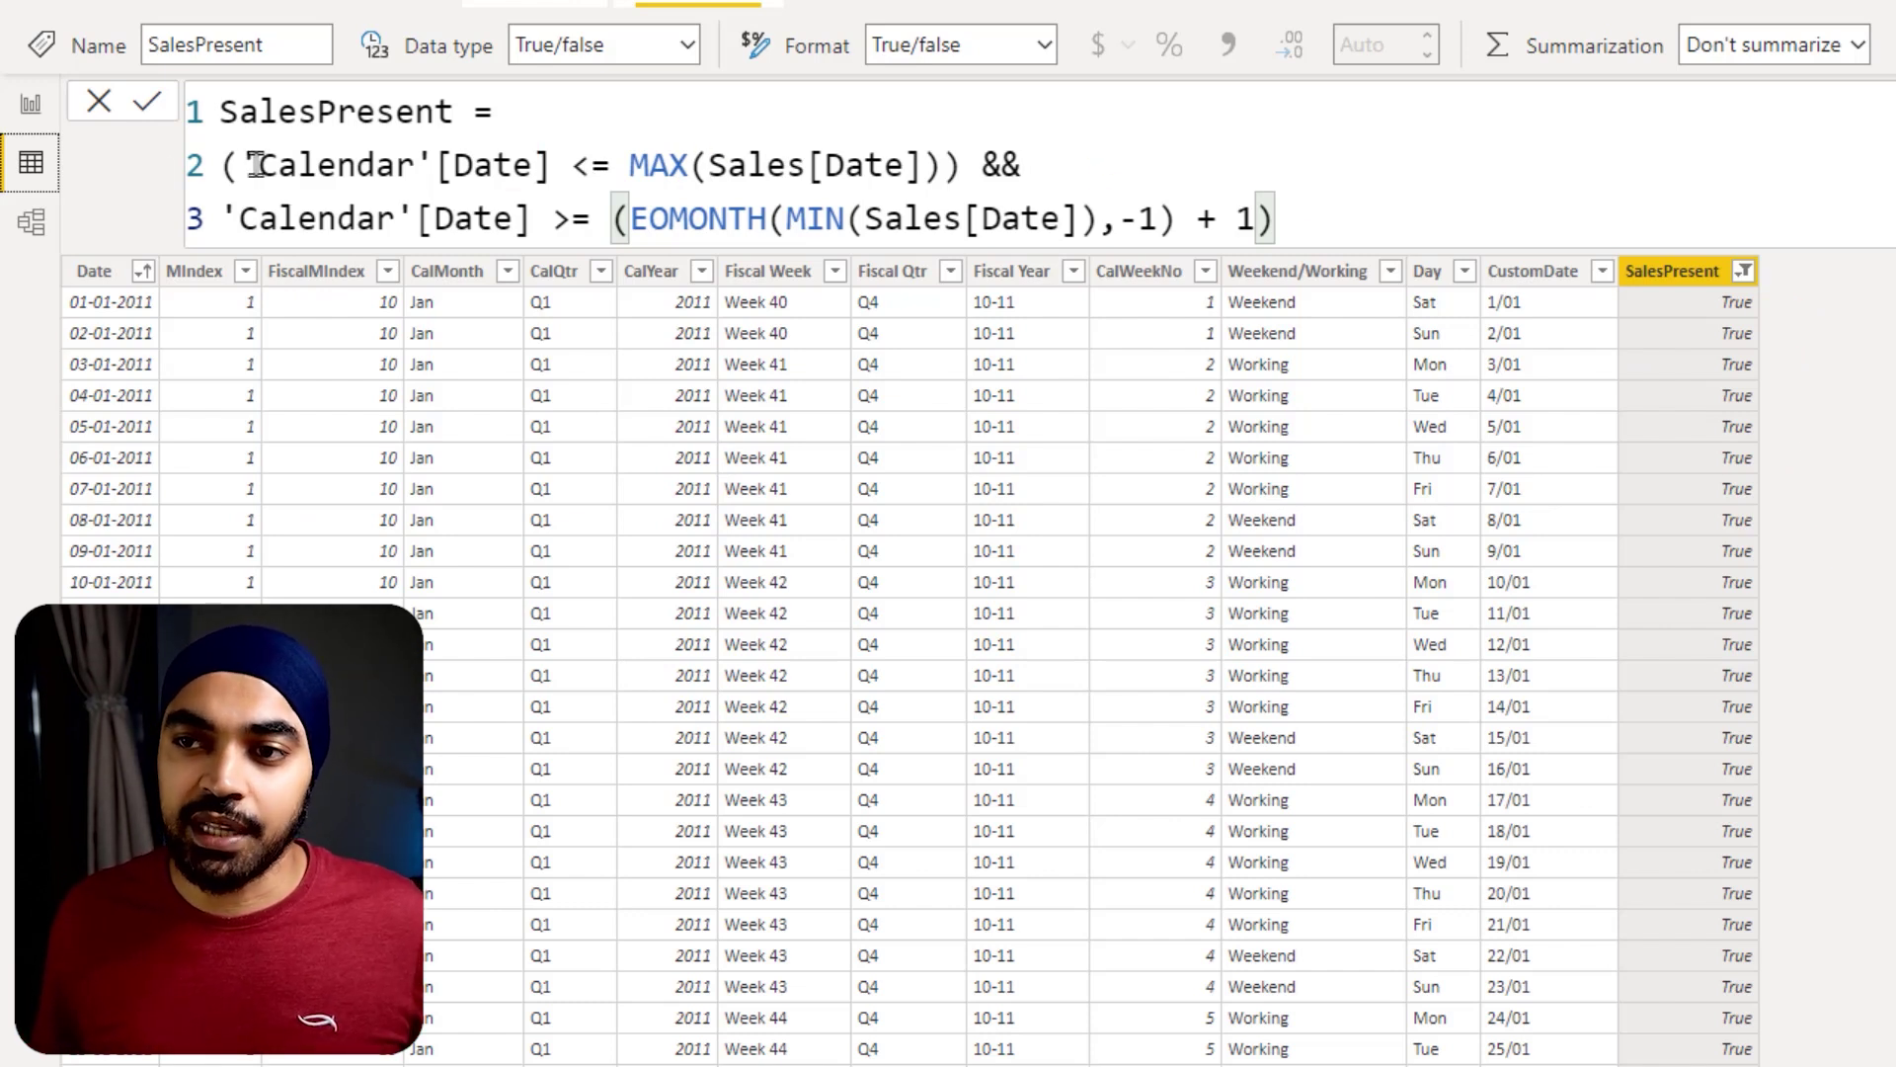
Step: Return to the report and reopen the Missing Prod Counter formula to review it
left_click(31, 102)
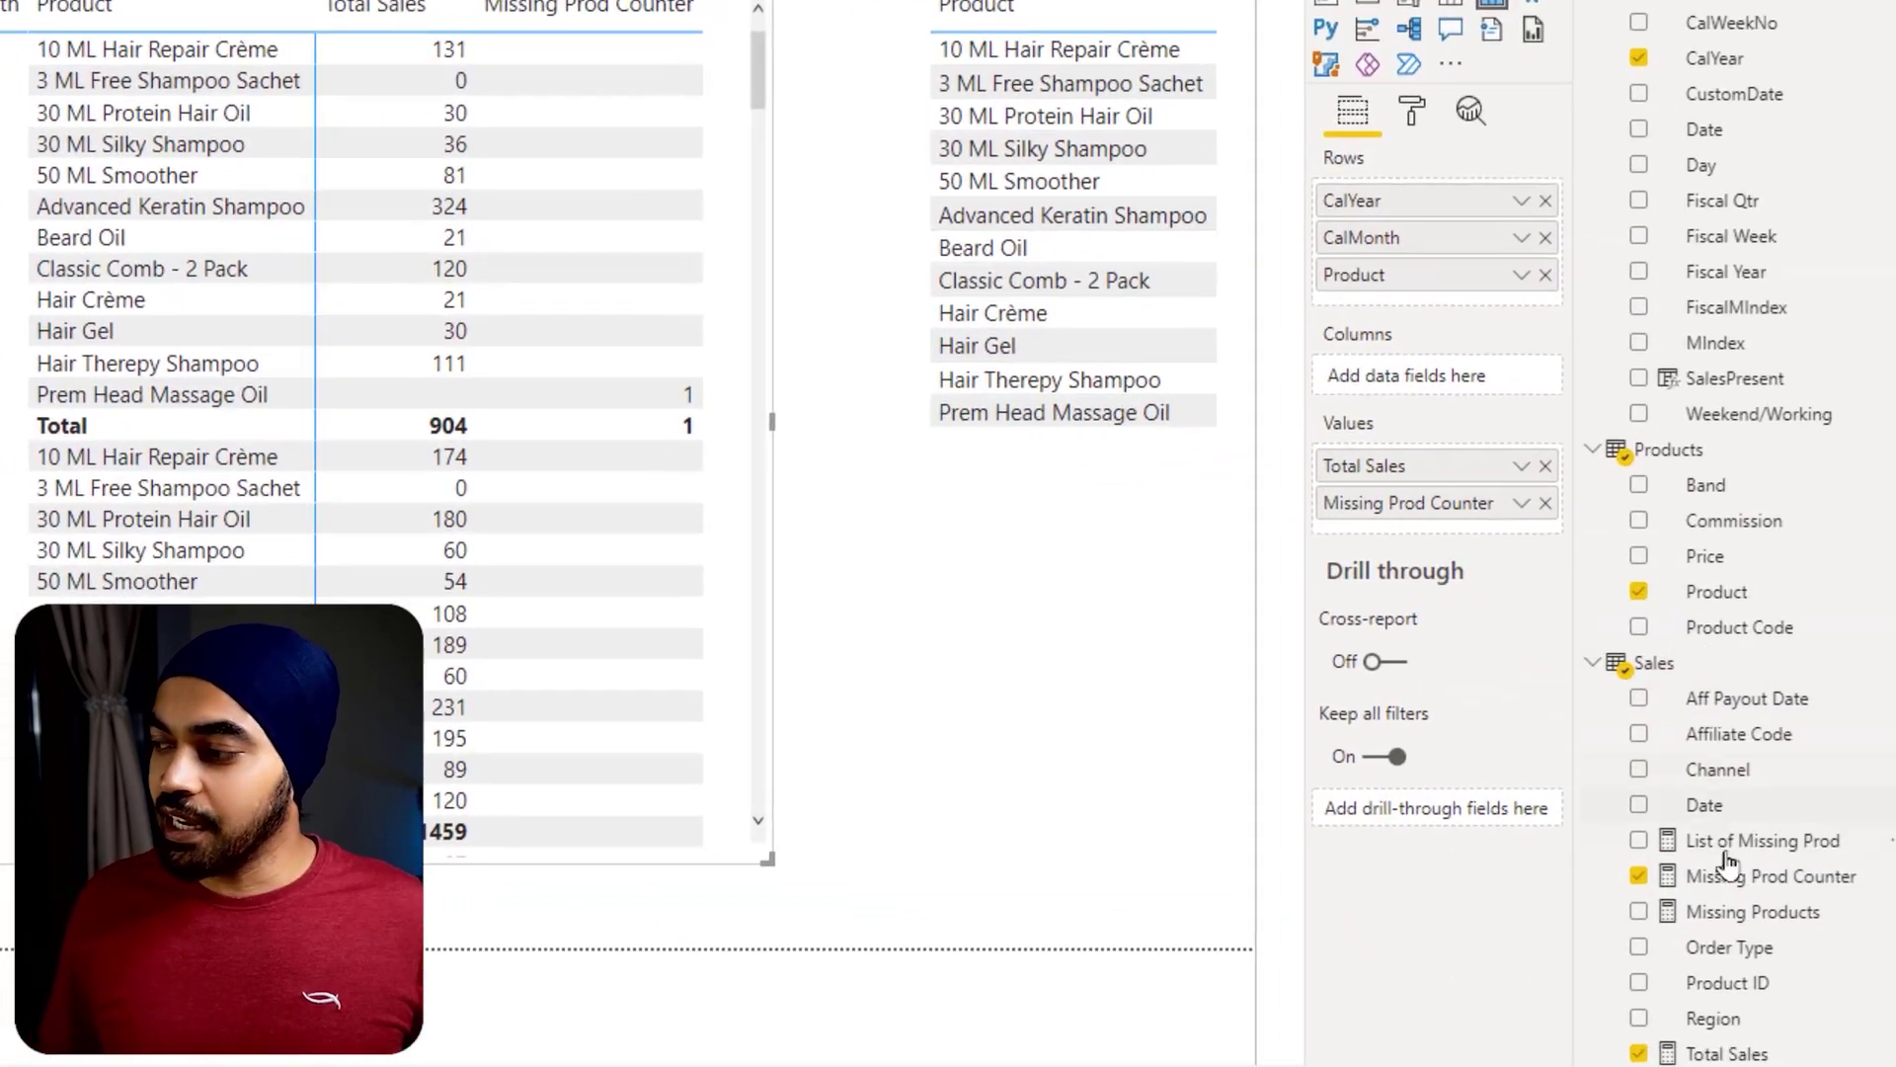
left_click(1679, 882)
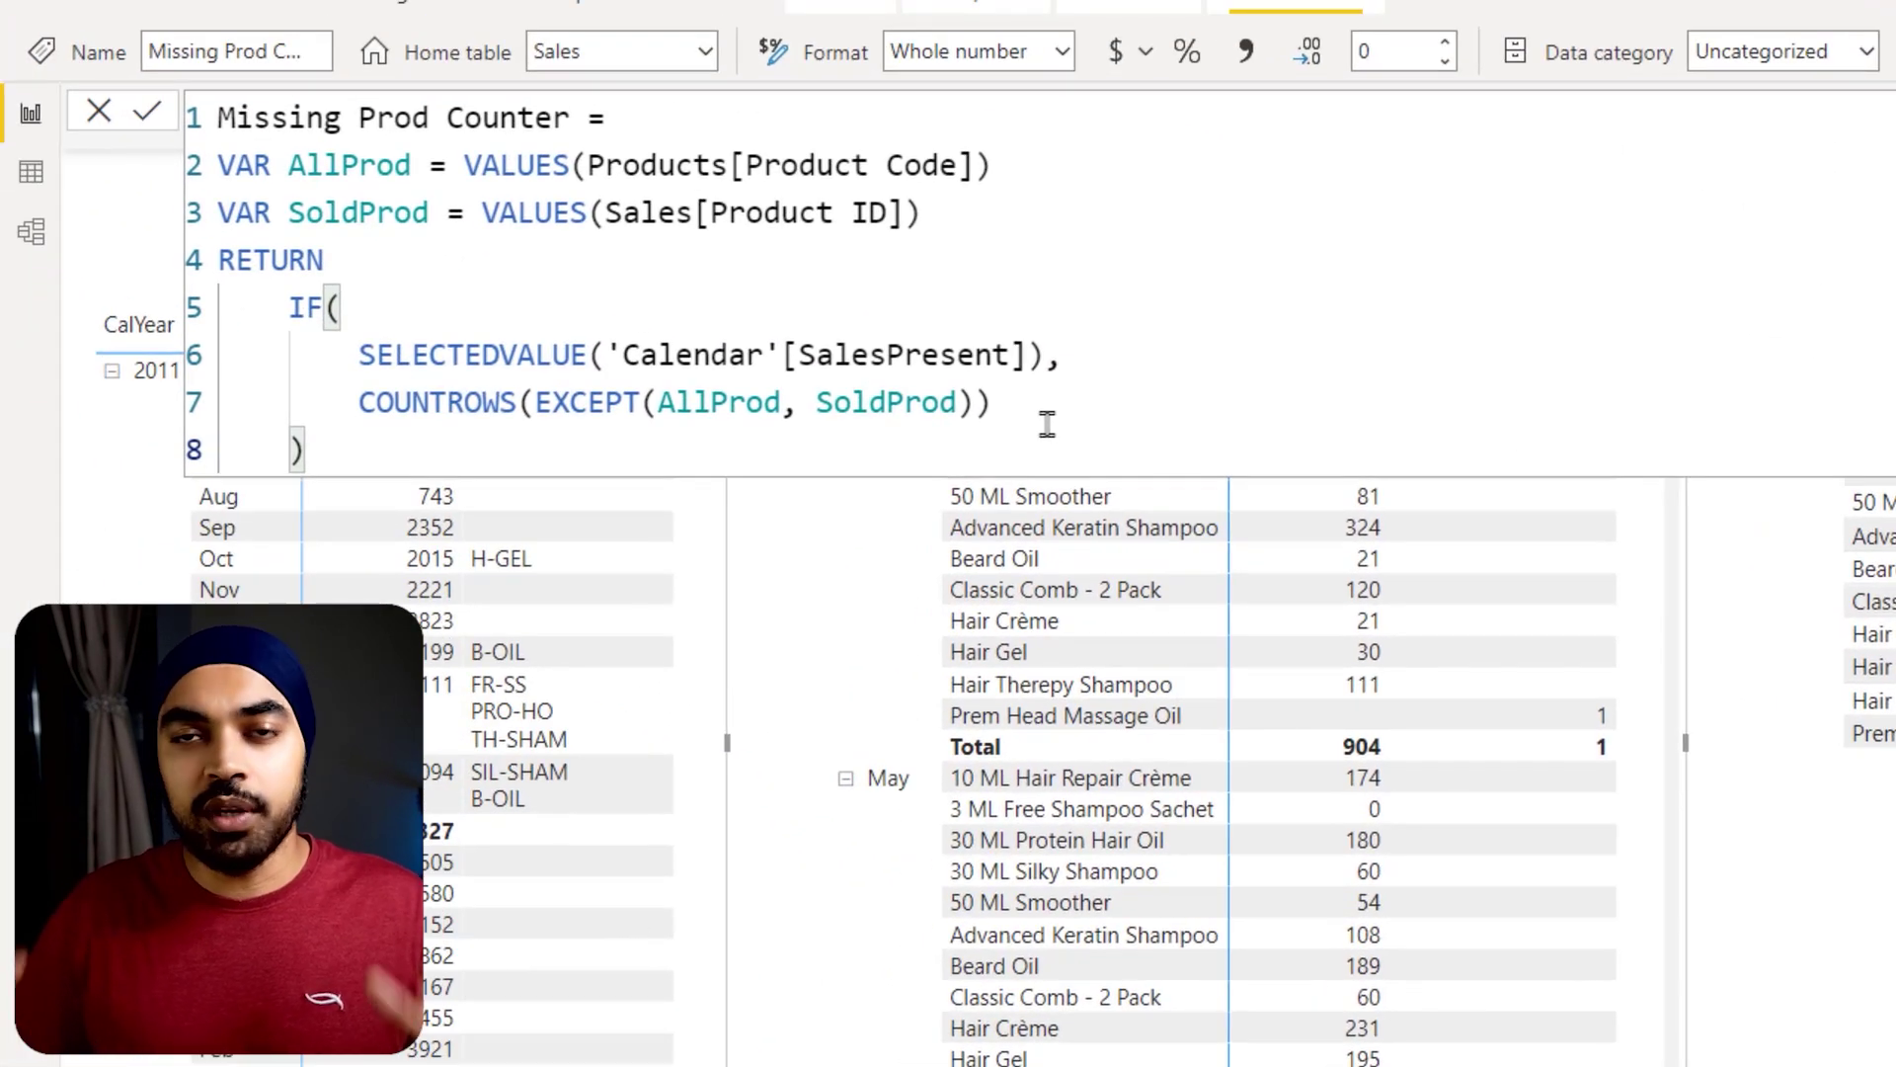